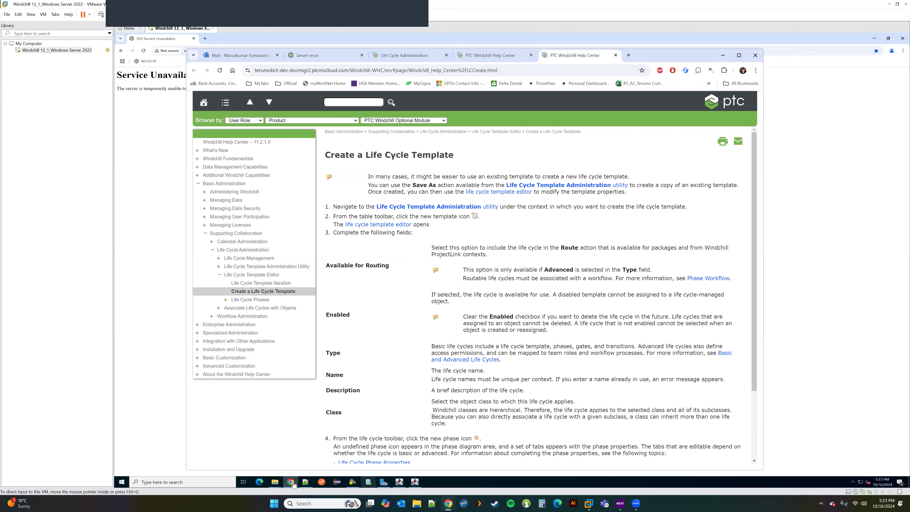
- Minimize the Help Center browser to reveal the empty Create Life Cycle form
{"action": "left_click", "coordinate": [449, 503]}
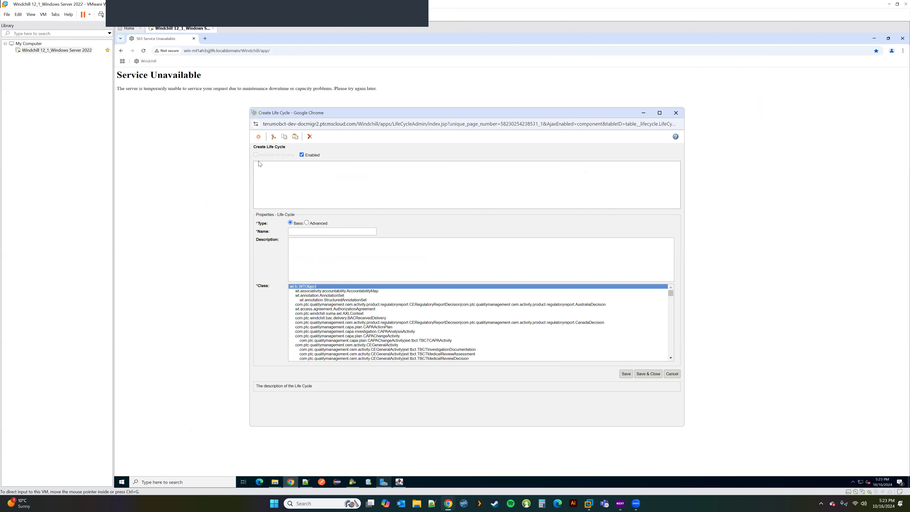
- Add three new phases to the life cycle diagram
{"action": "left_click", "coordinate": [259, 138]}
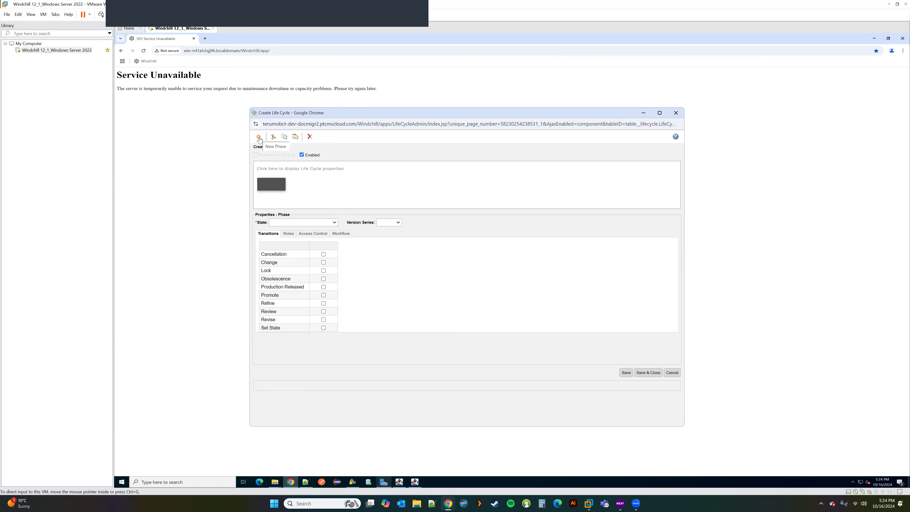
{"action": "left_click", "coordinate": [259, 137]}
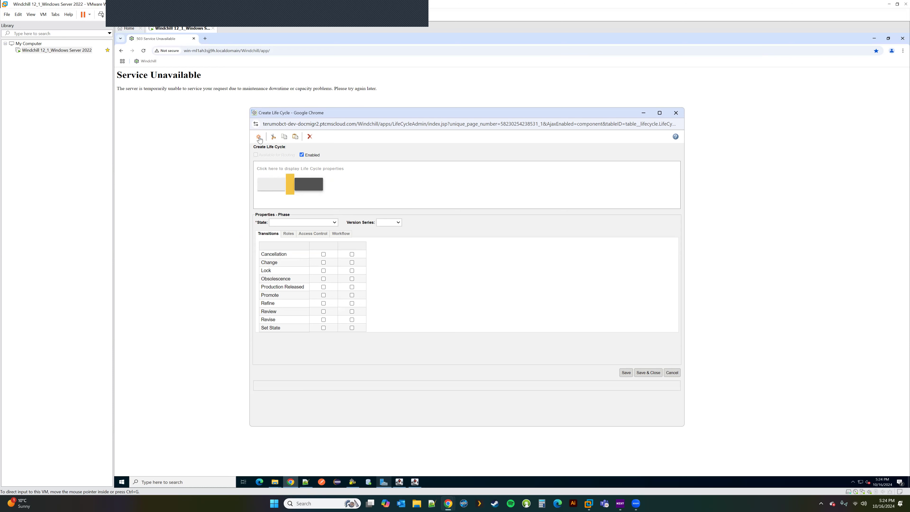
{"action": "left_click", "coordinate": [259, 137]}
- Set the first phase's state to In Work
{"action": "left_click", "coordinate": [274, 192]}
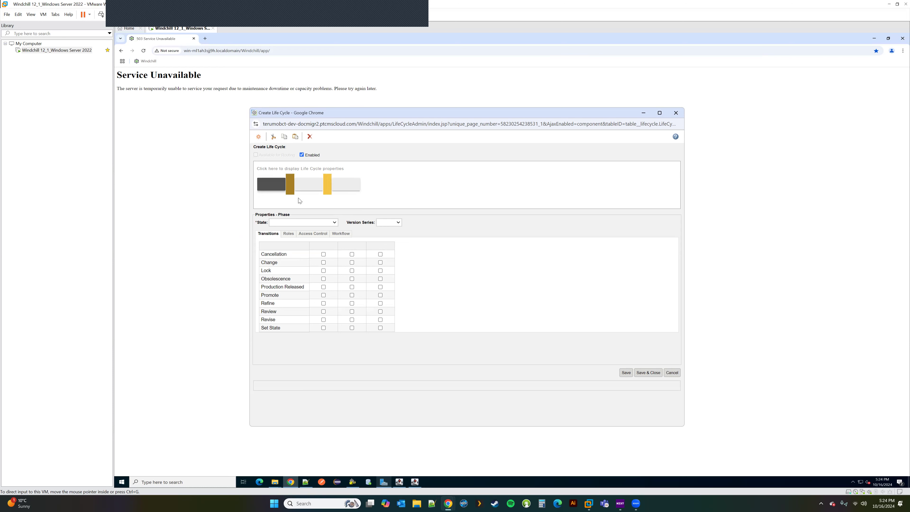
{"action": "left_click", "coordinate": [300, 223]}
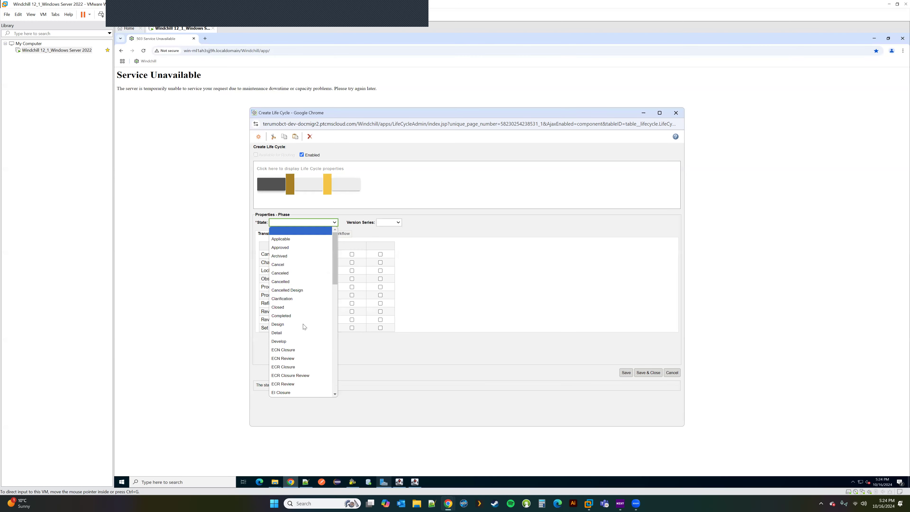
{"action": "left_click_drag", "start_coordinate": [336, 268], "coordinate": [335, 321]}
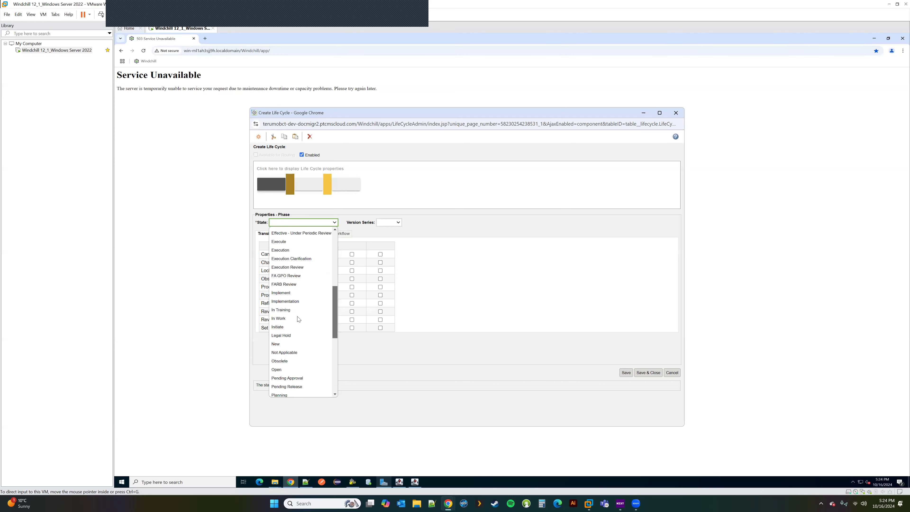
{"action": "left_click", "coordinate": [280, 318]}
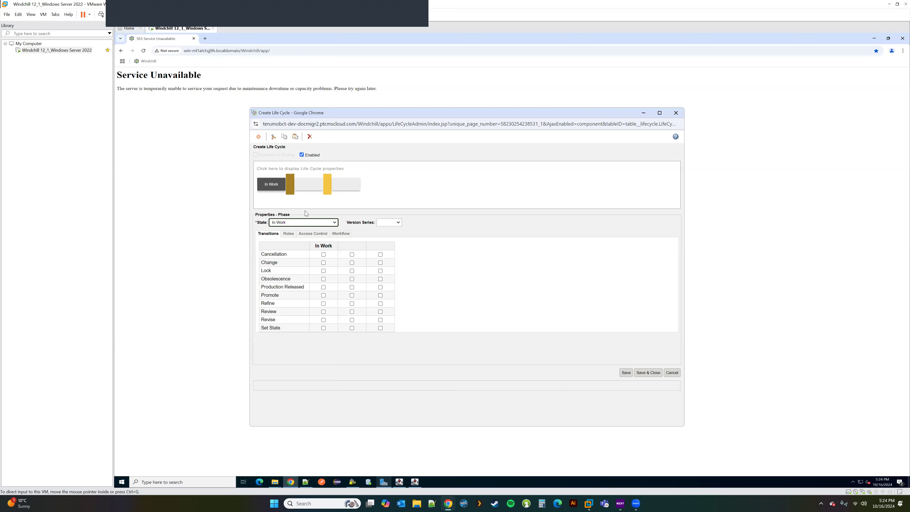
{"action": "left_click", "coordinate": [295, 223]}
{"action": "left_click", "coordinate": [316, 206]}
{"action": "left_click", "coordinate": [316, 207]}
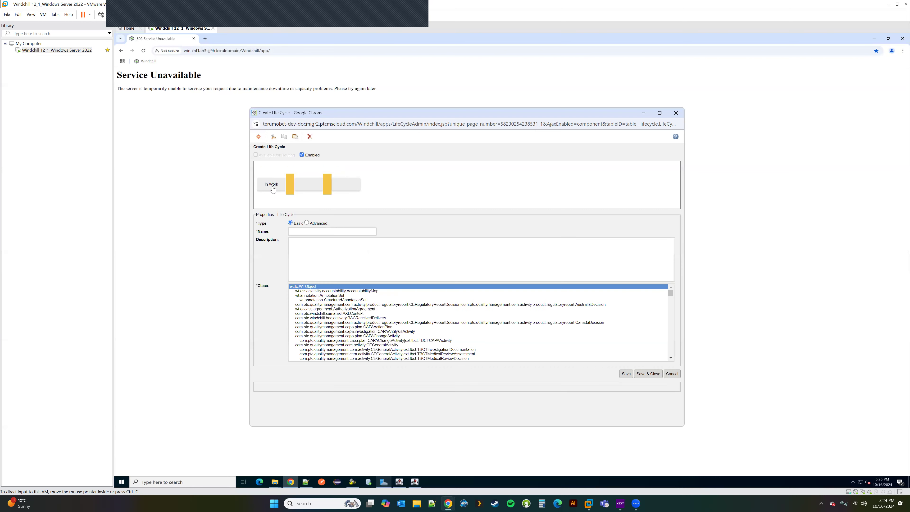
- Set the middle phase's state to Released
{"action": "left_click", "coordinate": [309, 184]}
{"action": "left_click", "coordinate": [308, 221]}
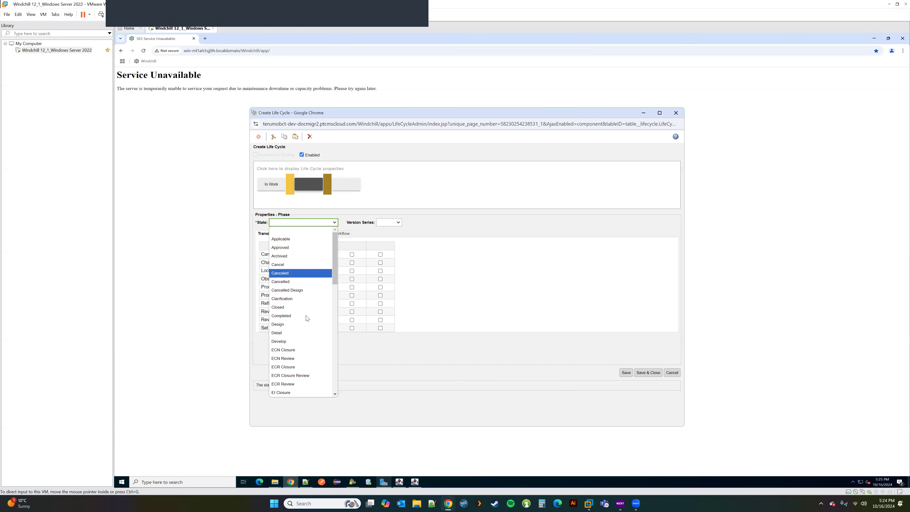
{"action": "scroll", "coordinate": [307, 318], "scroll_direction": "down", "scroll_amount": 3}
{"action": "scroll", "coordinate": [301, 326], "scroll_direction": "down", "scroll_amount": 10}
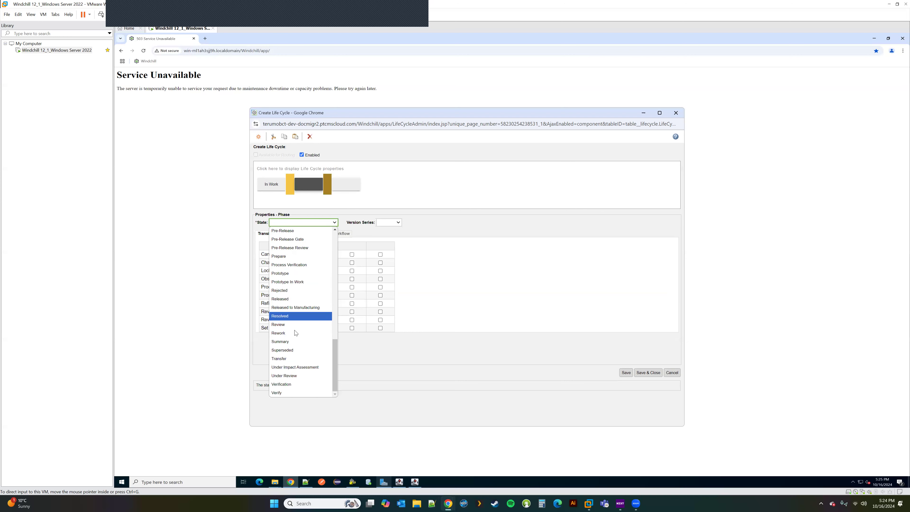
{"action": "left_click", "coordinate": [349, 187]}
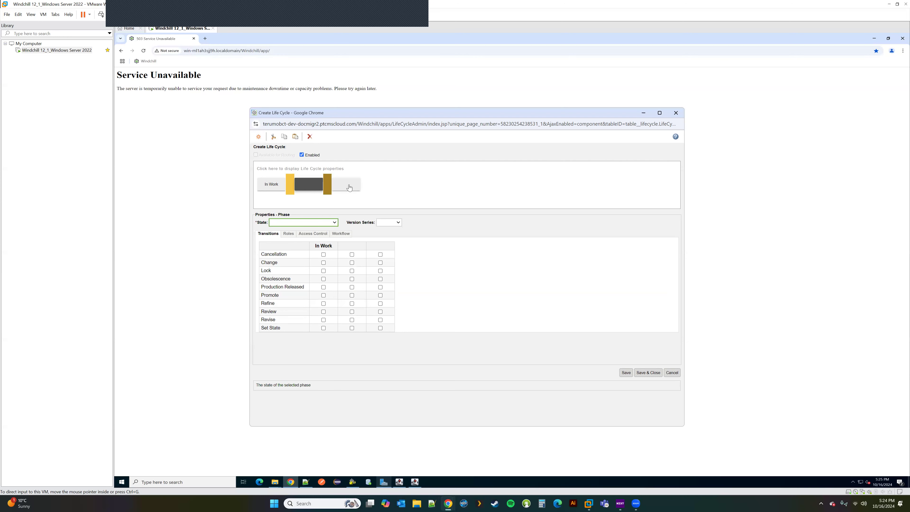
- Set the third phase's state to Obsolete, then reselect the In Work phase
{"action": "left_click", "coordinate": [317, 223]}
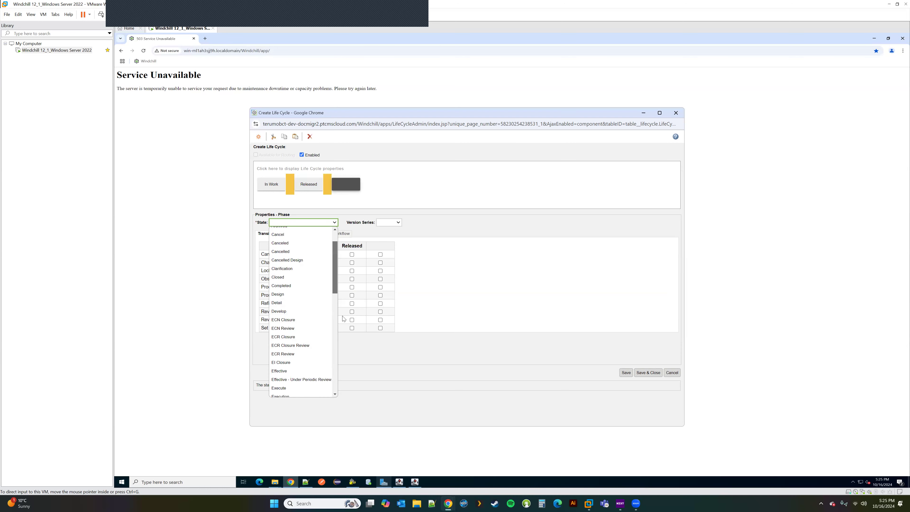
{"action": "scroll", "coordinate": [343, 326], "scroll_direction": "down", "scroll_amount": 5}
{"action": "scroll", "coordinate": [343, 329], "scroll_direction": "down", "scroll_amount": 3}
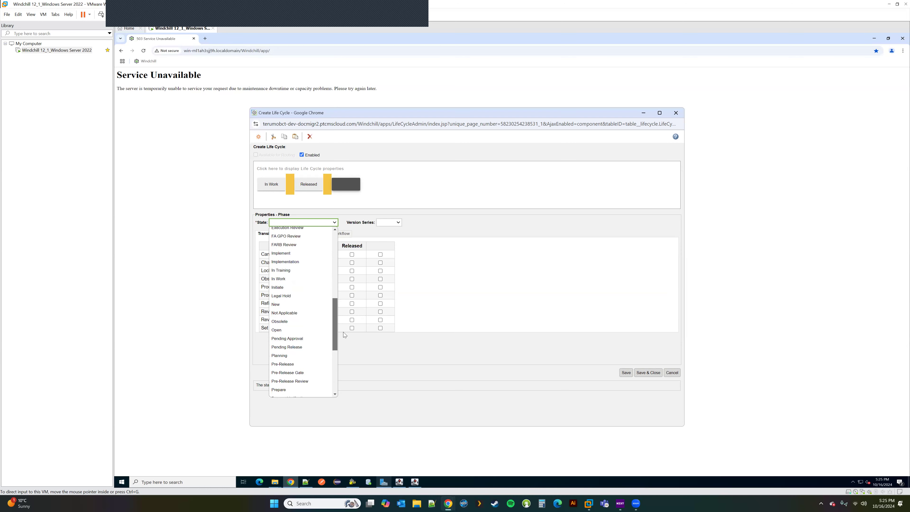
{"action": "scroll", "coordinate": [340, 364], "scroll_direction": "down", "scroll_amount": 4}
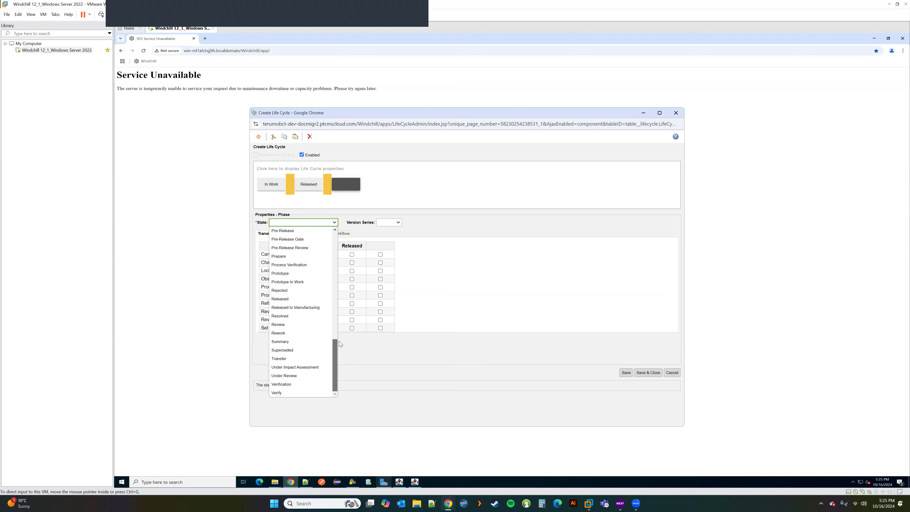
{"action": "scroll", "coordinate": [295, 310], "scroll_direction": "up", "scroll_amount": 3}
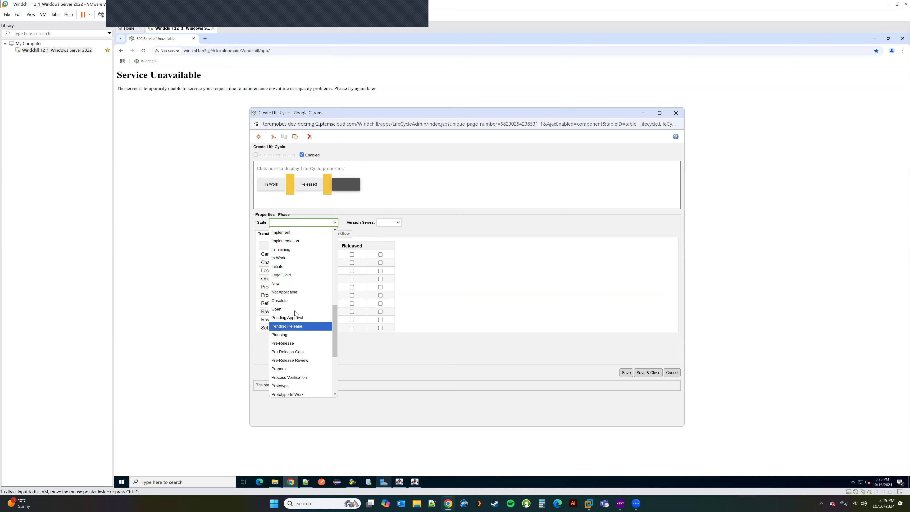
{"action": "left_click", "coordinate": [279, 302]}
{"action": "left_click", "coordinate": [409, 201]}
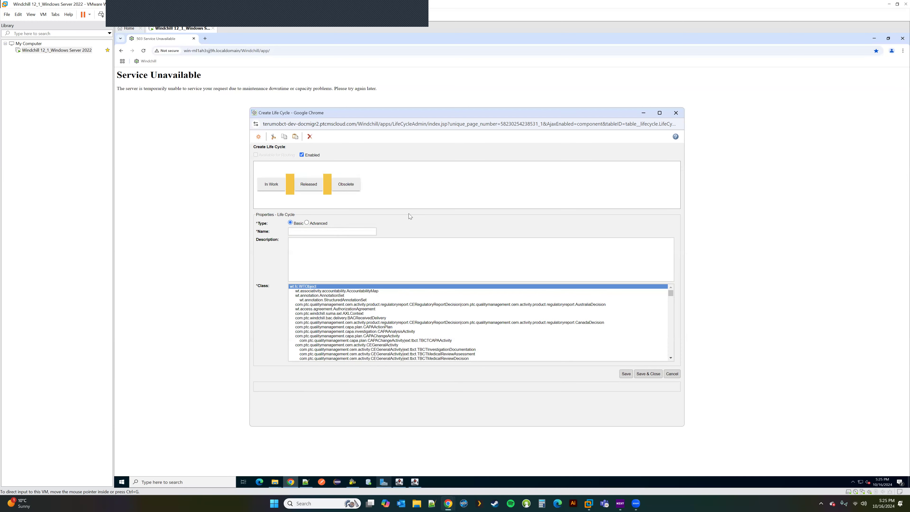
{"action": "left_click", "coordinate": [412, 197]}
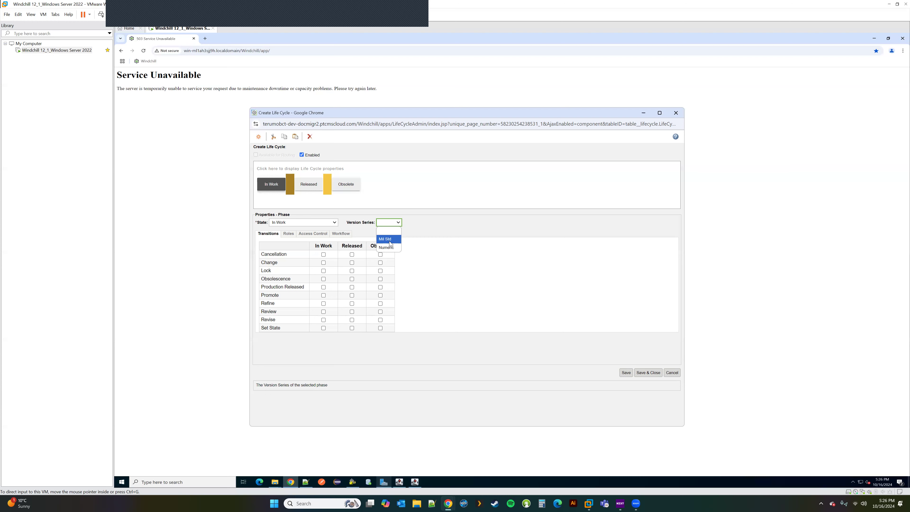
- Set the In Work phase's version series to Mil Std
{"action": "key", "text": "Down"}
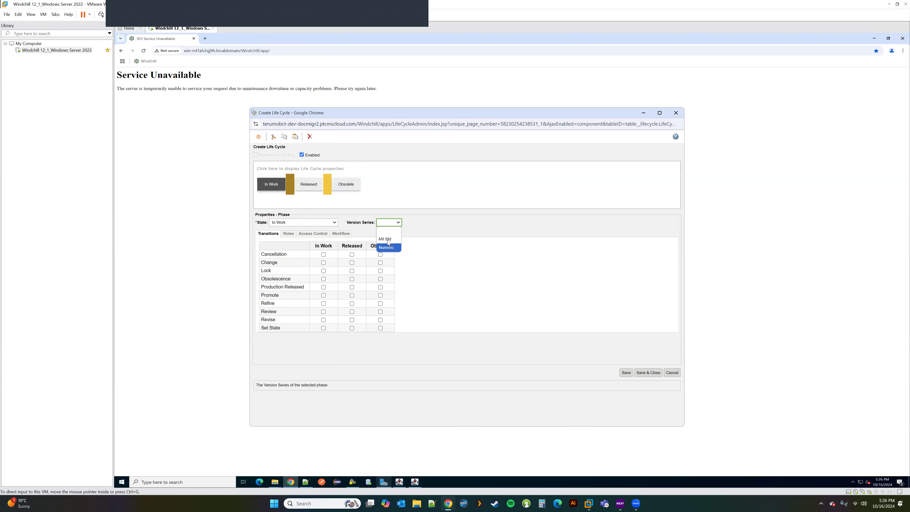
{"action": "key", "text": "Up"}
{"action": "left_click", "coordinate": [389, 242]}
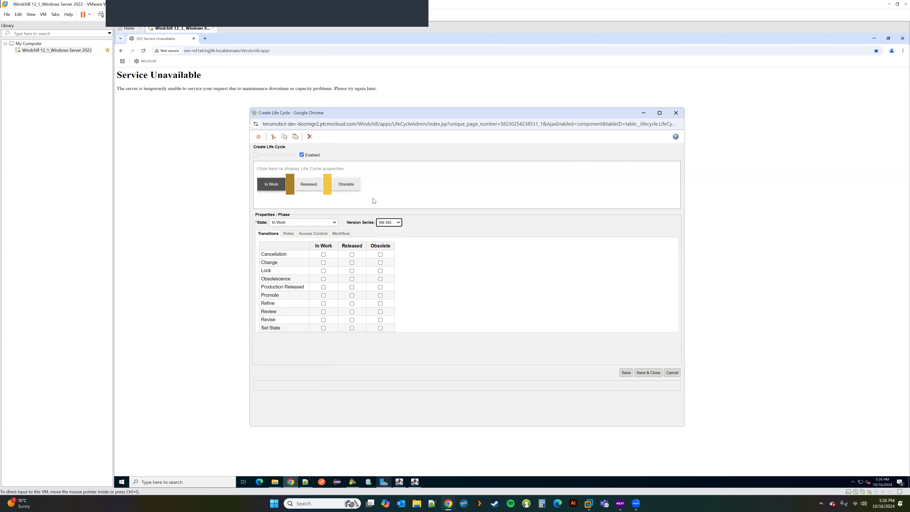
- Check the Released and Obsolete phases, then reselect the In Work phase
{"action": "left_click", "coordinate": [309, 184]}
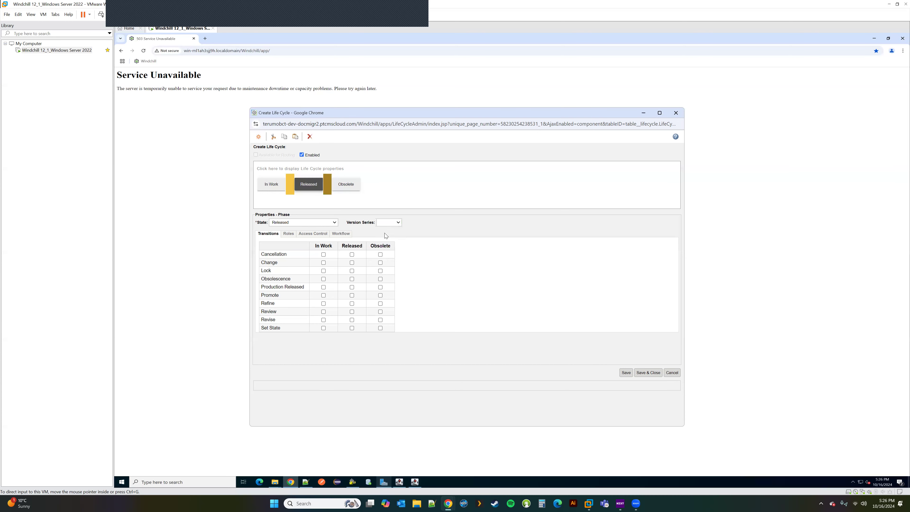
{"action": "left_click", "coordinate": [394, 223]}
{"action": "left_click", "coordinate": [348, 192]}
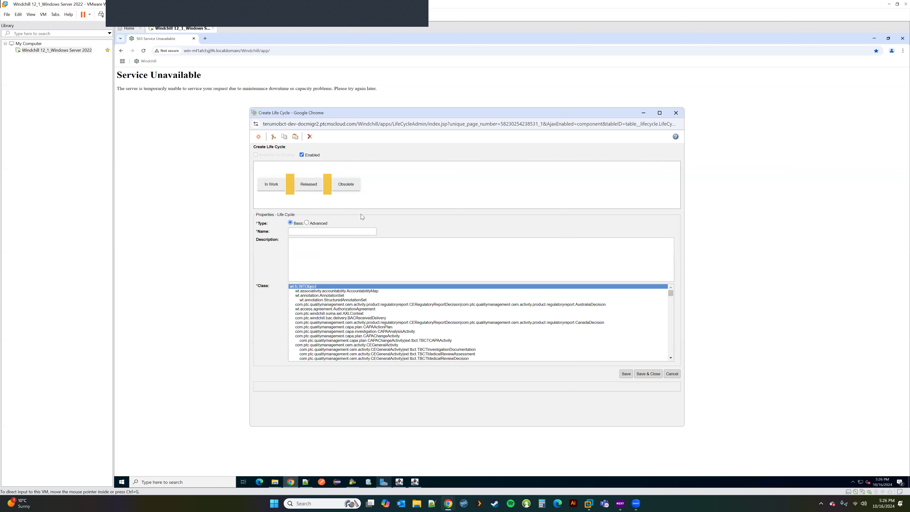
{"action": "left_click", "coordinate": [349, 192]}
{"action": "left_click", "coordinate": [391, 223]}
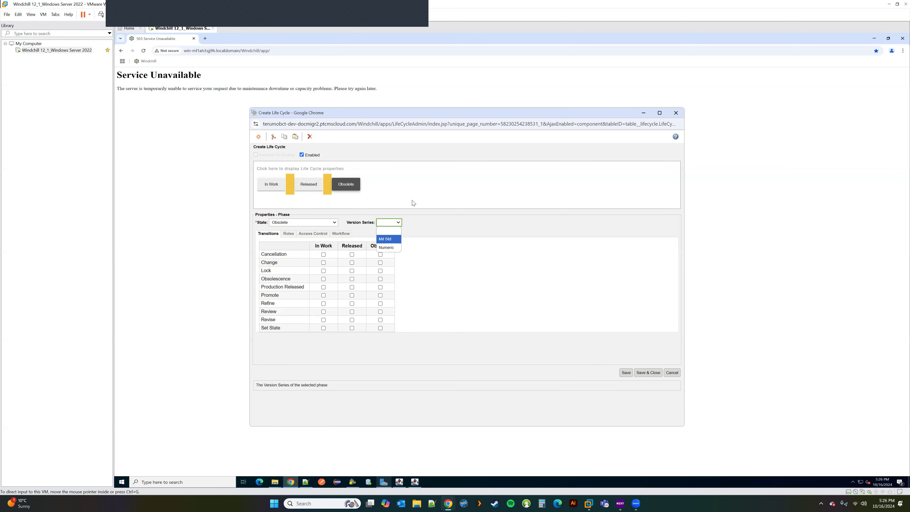
{"action": "left_click", "coordinate": [282, 190]}
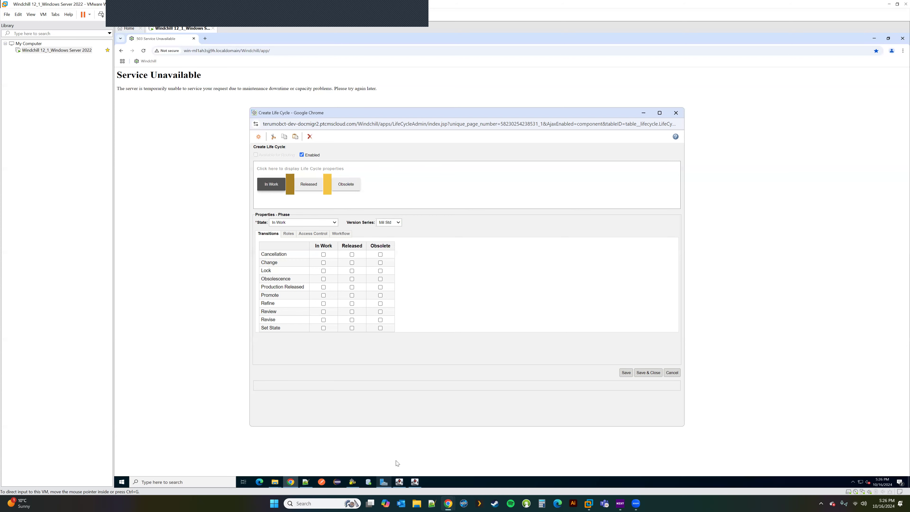
{"action": "mouse_move", "coordinate": [448, 504]}
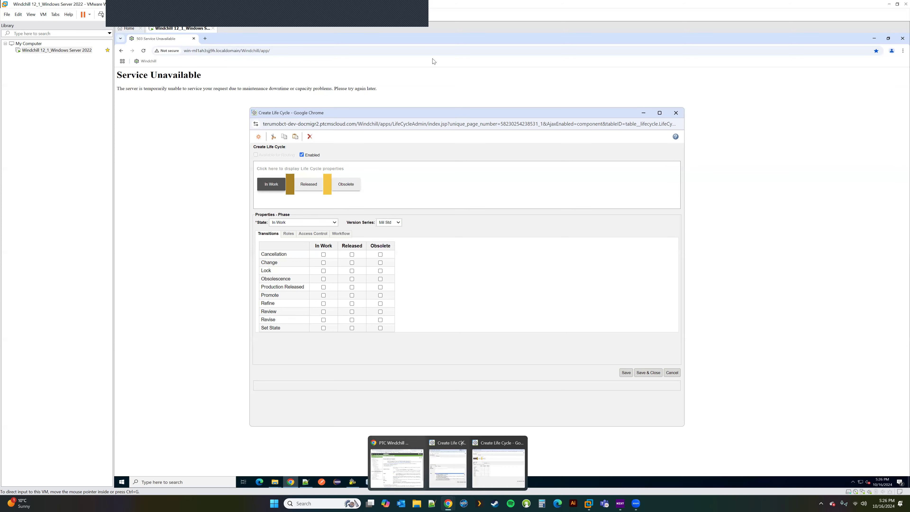
- Revise the TBCT barcode scanner part 809104001 to new revision C
{"action": "left_click", "coordinate": [397, 466]}
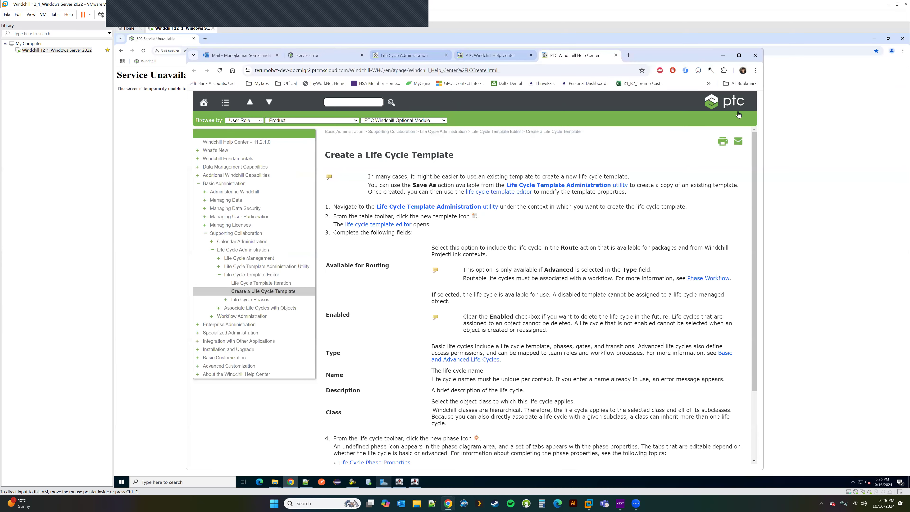
{"action": "key", "text": "ctrl+3"}
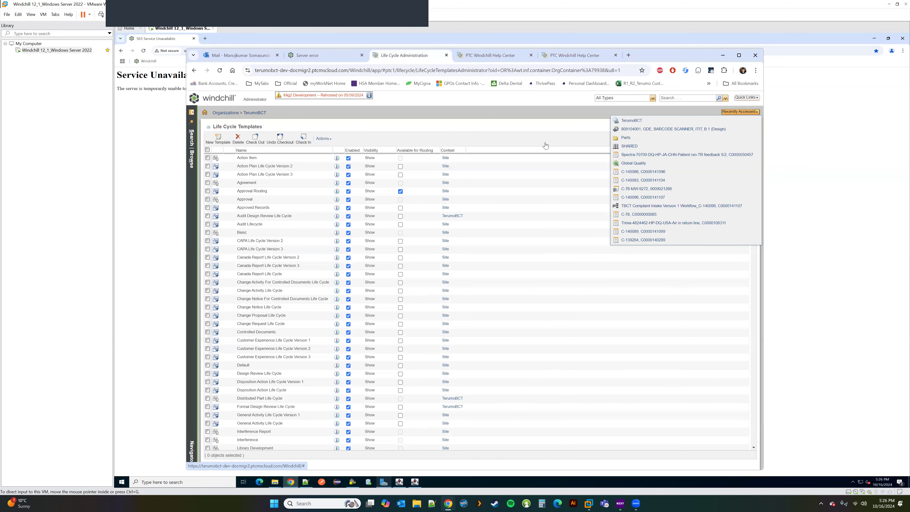
{"action": "left_click", "coordinate": [304, 169]}
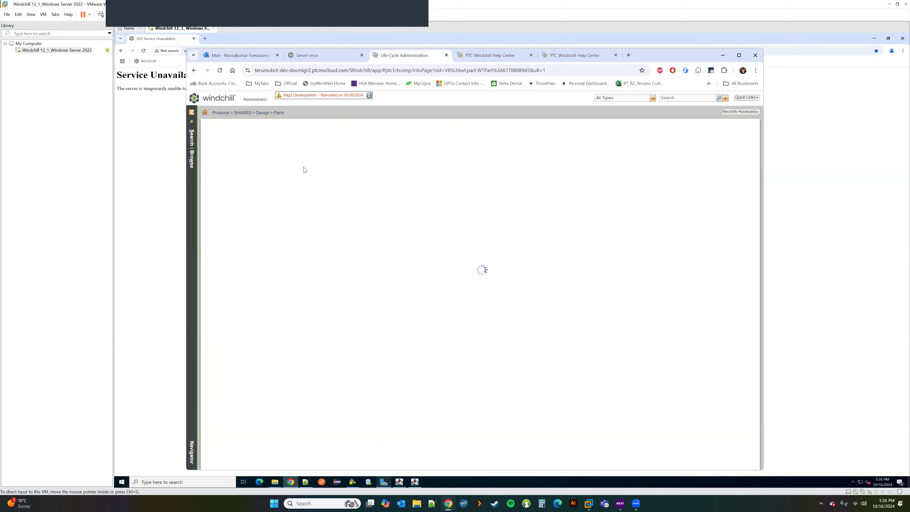
{"action": "left_click", "coordinate": [212, 125]}
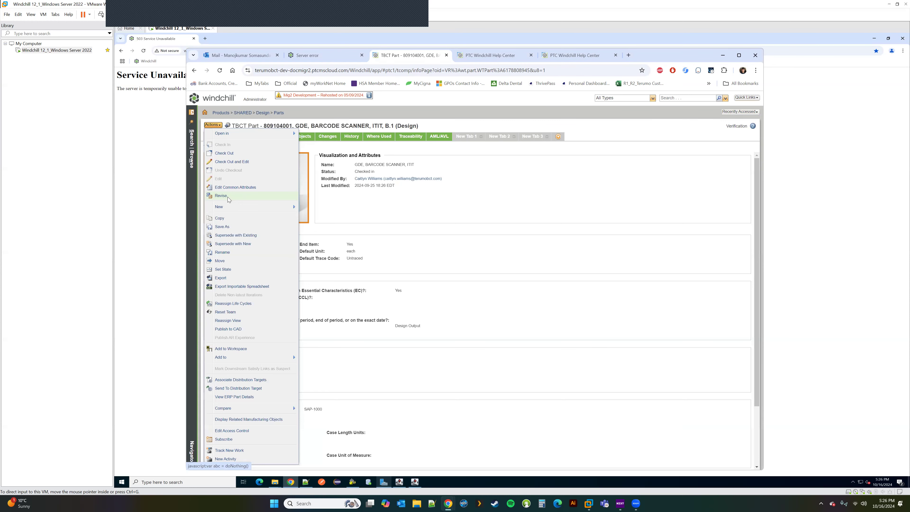
{"action": "left_click", "coordinate": [220, 195]}
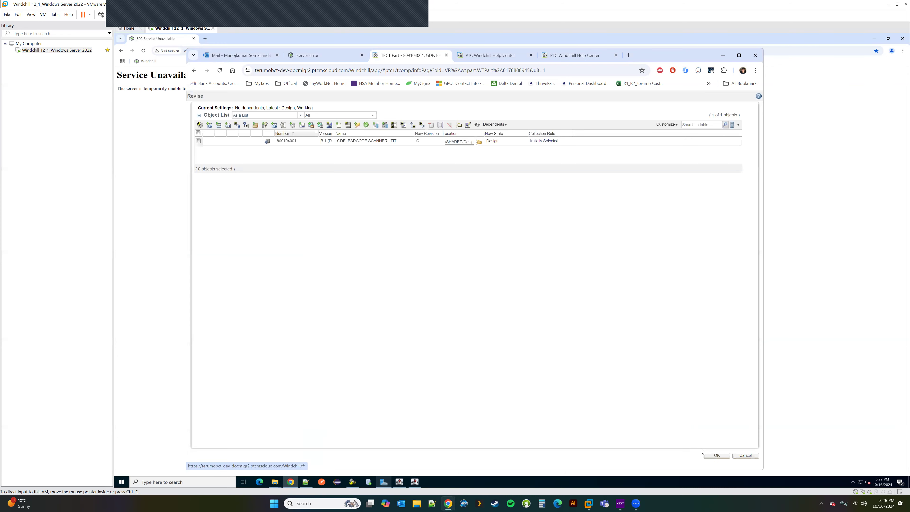
{"action": "left_click", "coordinate": [714, 455]}
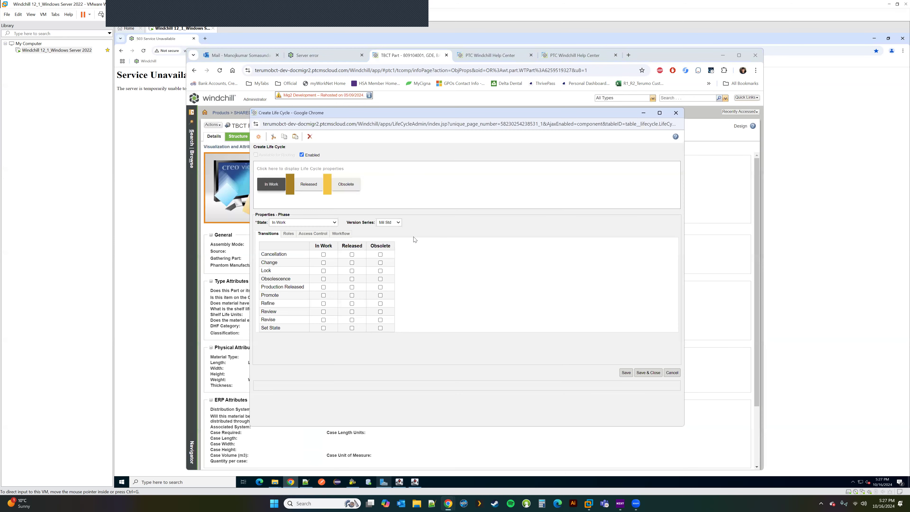
- Return to Create Life Cycle and view the Released phase's Revise transition to In Work
{"action": "left_click", "coordinate": [212, 125]}
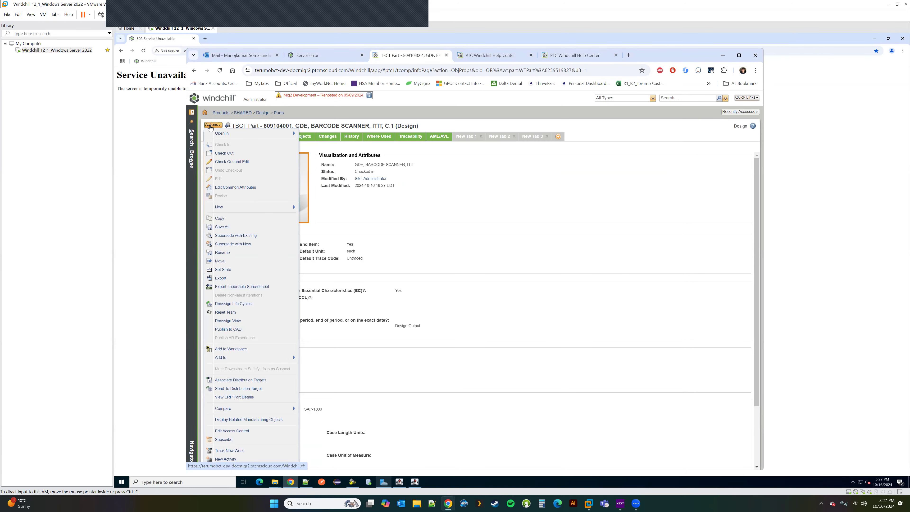
{"action": "left_click", "coordinate": [450, 191]}
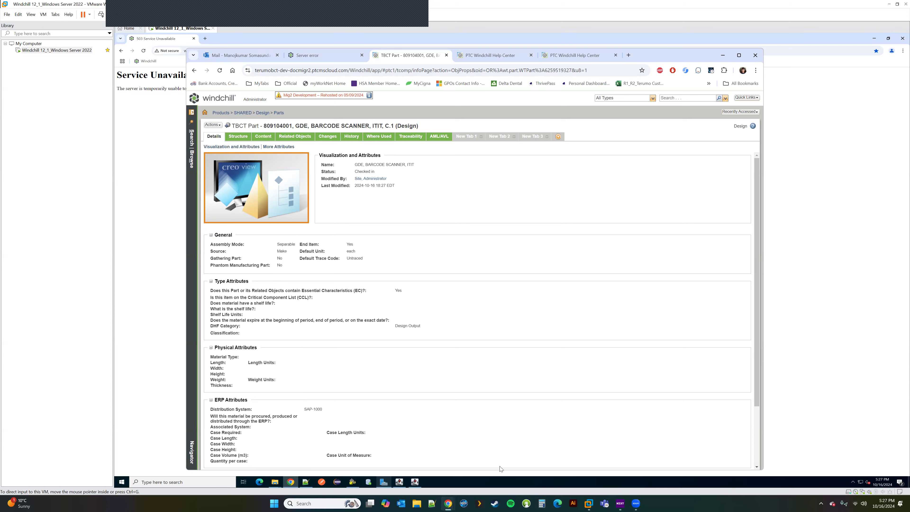
{"action": "mouse_move", "coordinate": [448, 503]}
{"action": "left_click", "coordinate": [448, 468]}
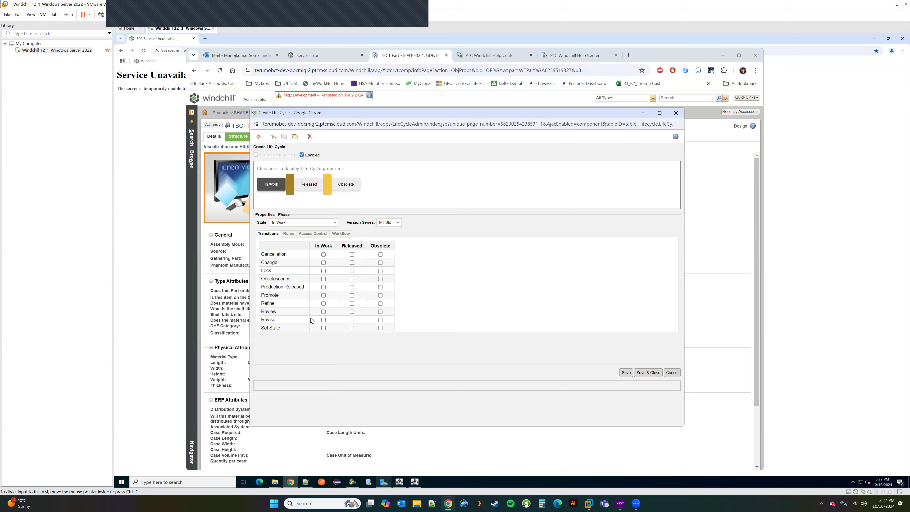
{"action": "left_click", "coordinate": [309, 185]}
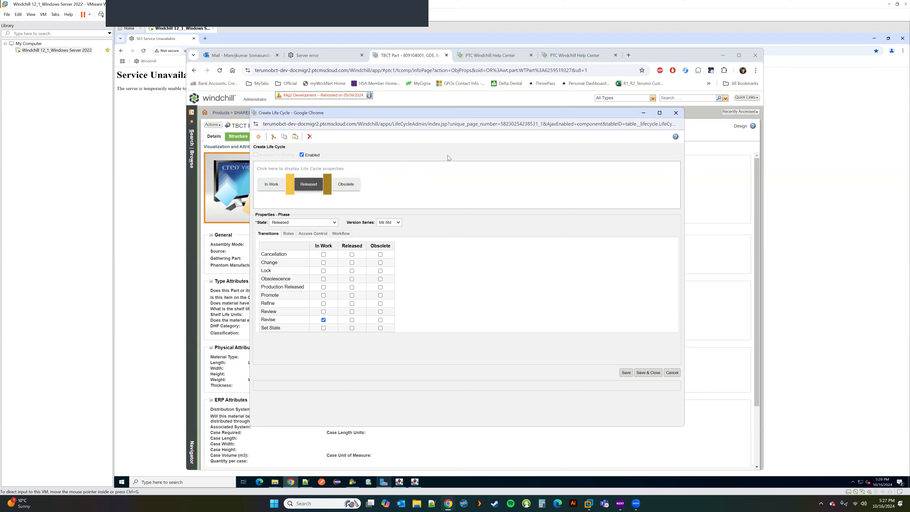
{"action": "left_click_drag", "start_coordinate": [448, 113], "coordinate": [548, 177]}
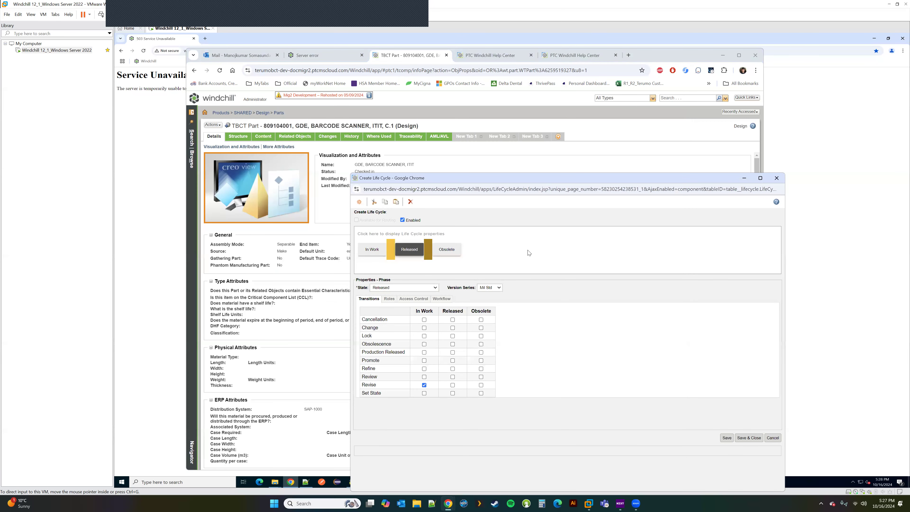
- Check the part's Set State target options, then cancel, leaving it in Design
{"action": "left_click", "coordinate": [213, 125]}
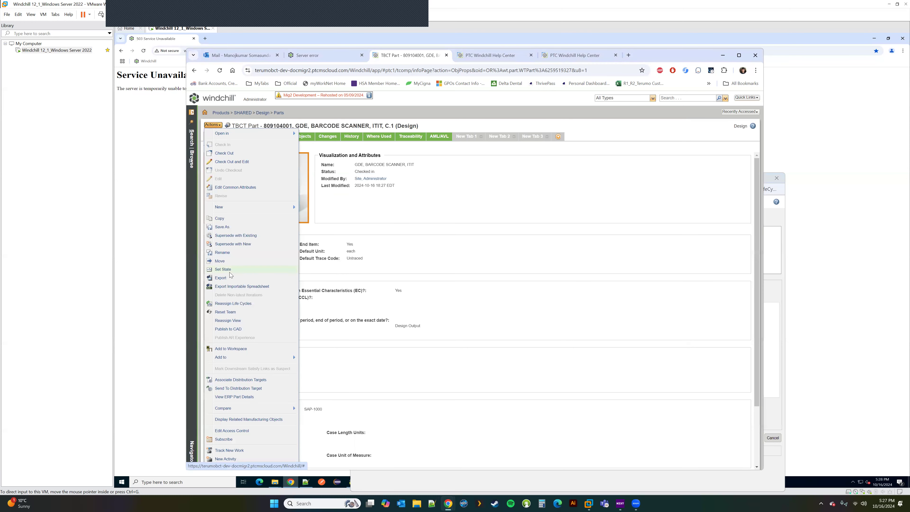
{"action": "left_click", "coordinate": [256, 256]}
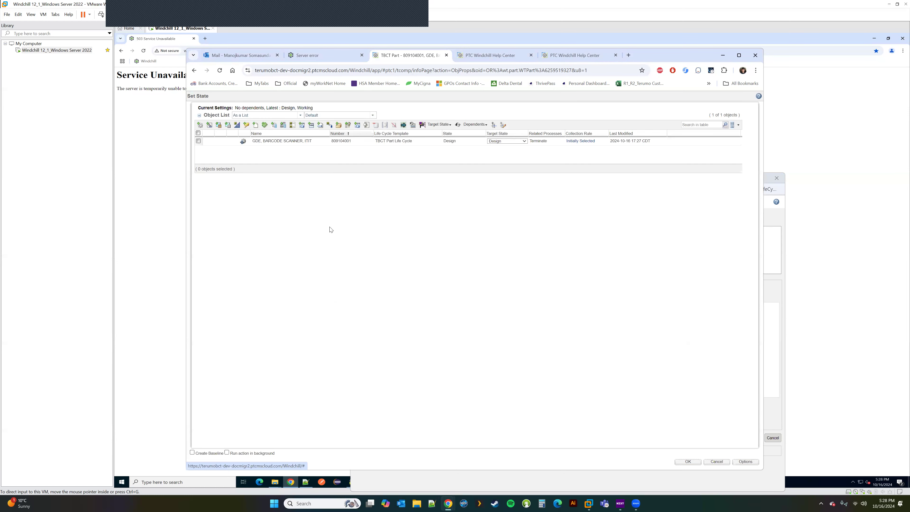
{"action": "left_click", "coordinate": [507, 141]}
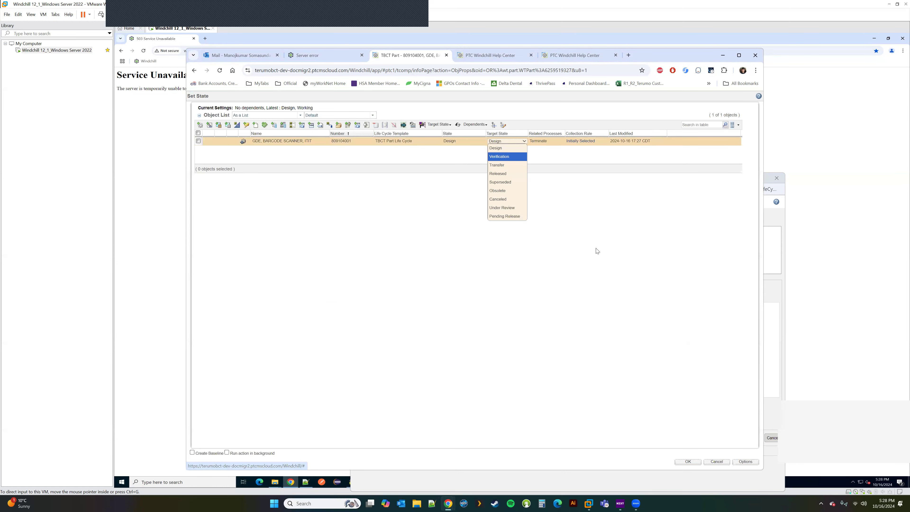
{"action": "left_click", "coordinate": [669, 414]}
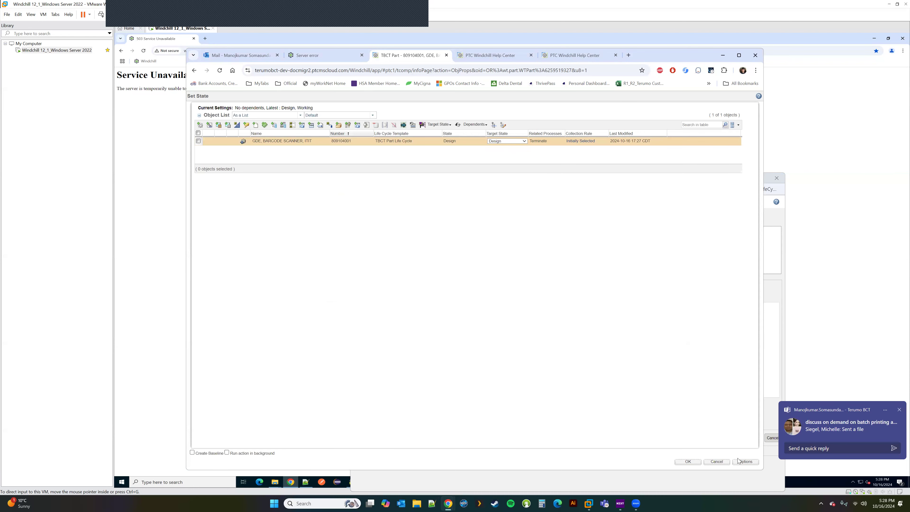
{"action": "left_click", "coordinate": [715, 461]}
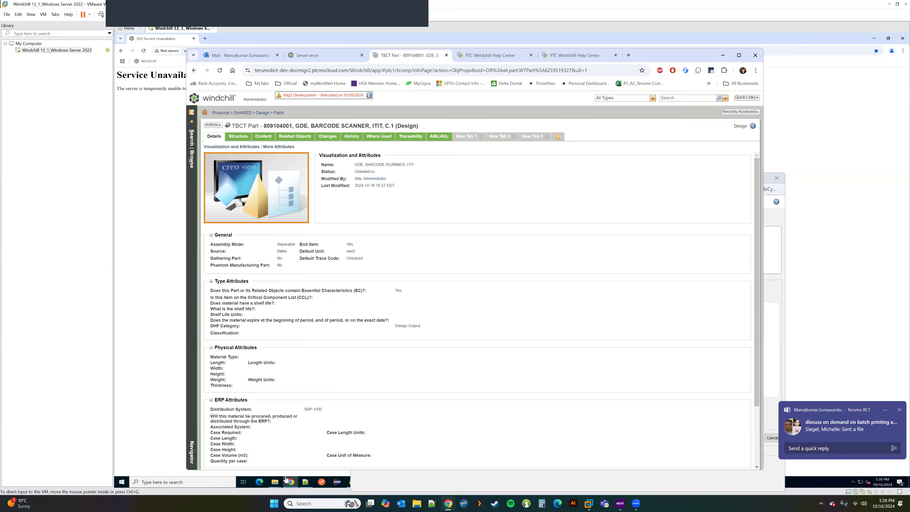
- Switch to the virtual machine screen and bring back the Create Life Cycle window
{"action": "left_click", "coordinate": [290, 484]}
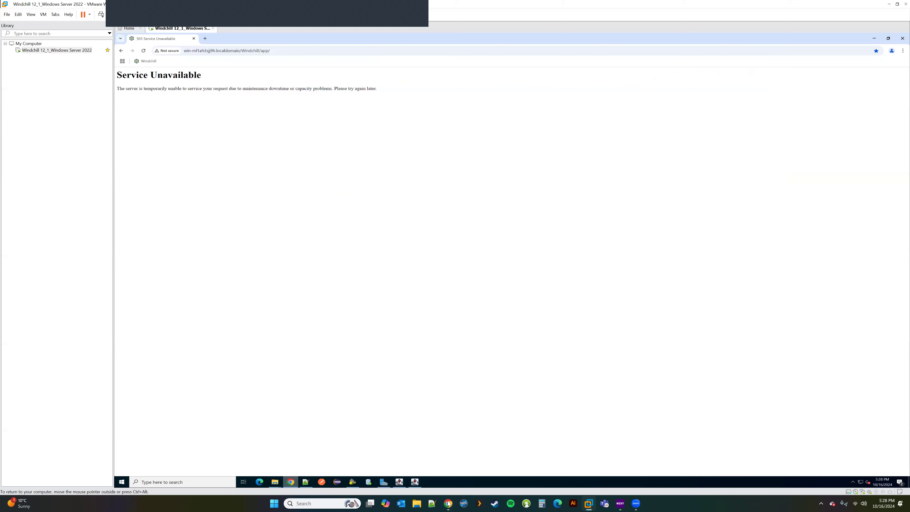
{"action": "mouse_move", "coordinate": [448, 503]}
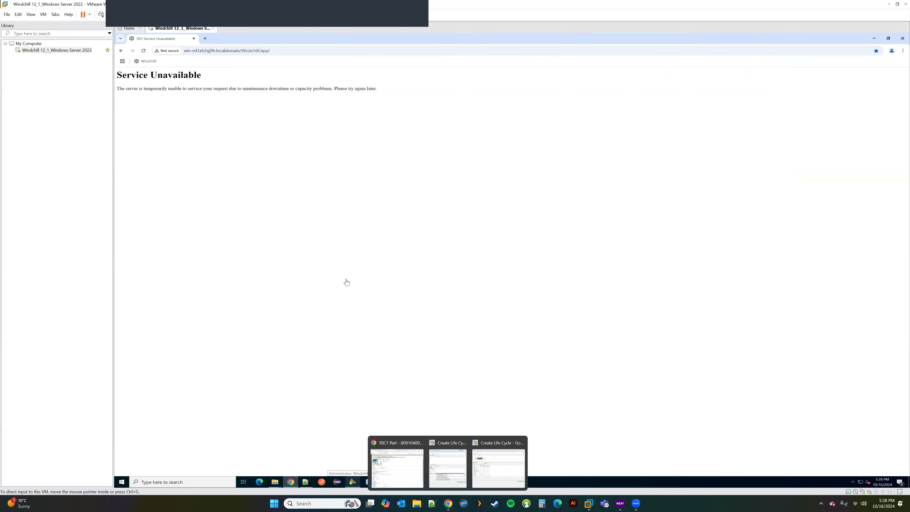
{"action": "left_click", "coordinate": [500, 464]}
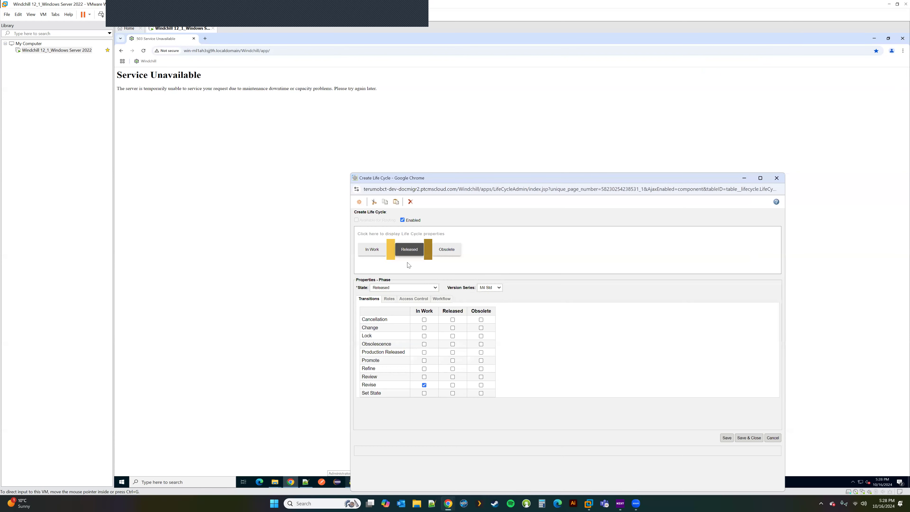
- Enable a Set State transition from Obsolete to In Work, then show general properties
{"action": "left_click_drag", "start_coordinate": [487, 177], "coordinate": [417, 77]}
{"action": "left_click", "coordinate": [376, 149]}
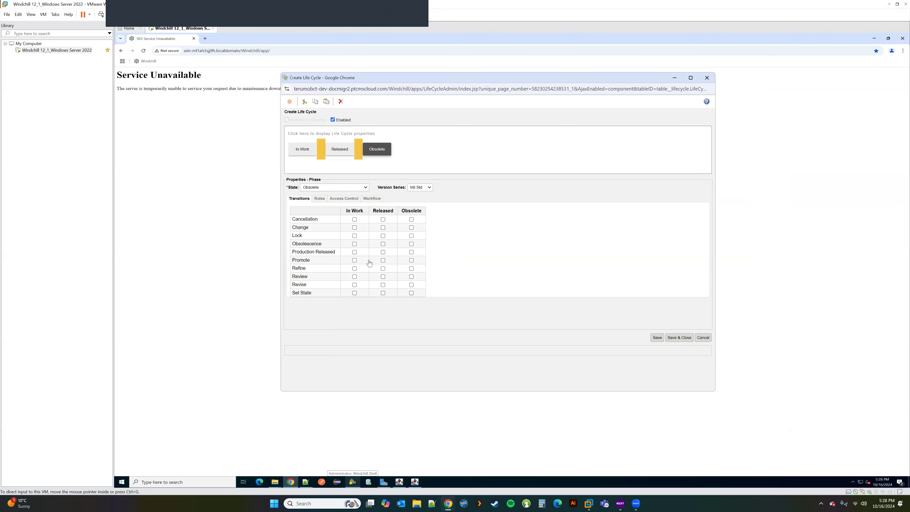
{"action": "left_click", "coordinate": [367, 295]}
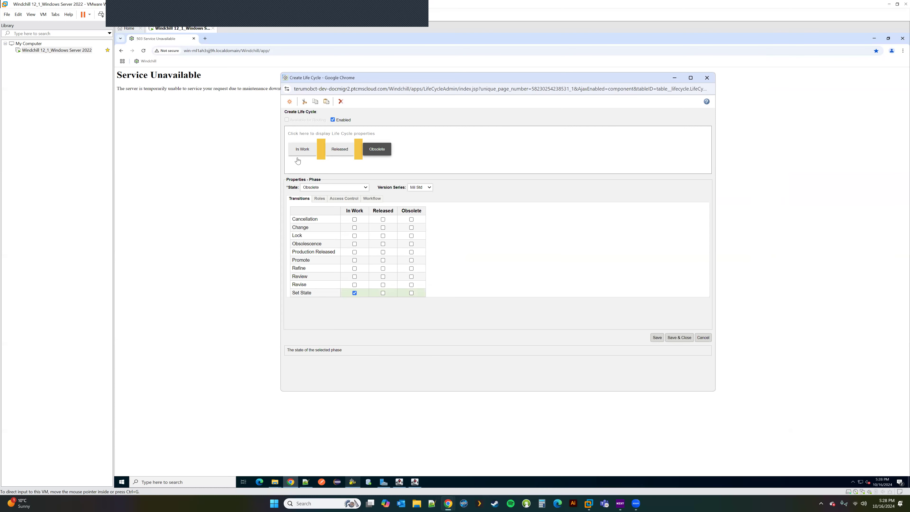
{"action": "left_click", "coordinate": [457, 168]}
{"action": "left_click", "coordinate": [328, 197]}
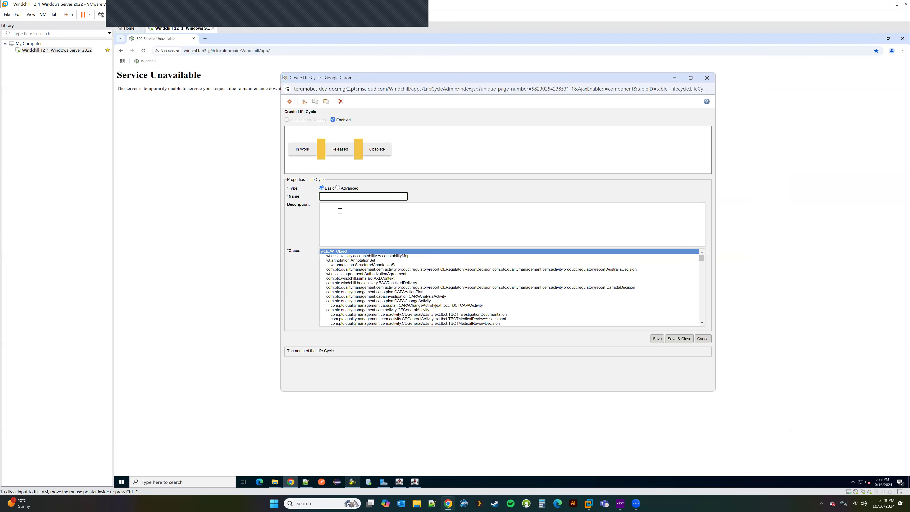
- Name the life cycle template 'Test Lifecycle' and save and close it
{"action": "left_click", "coordinate": [414, 481]}
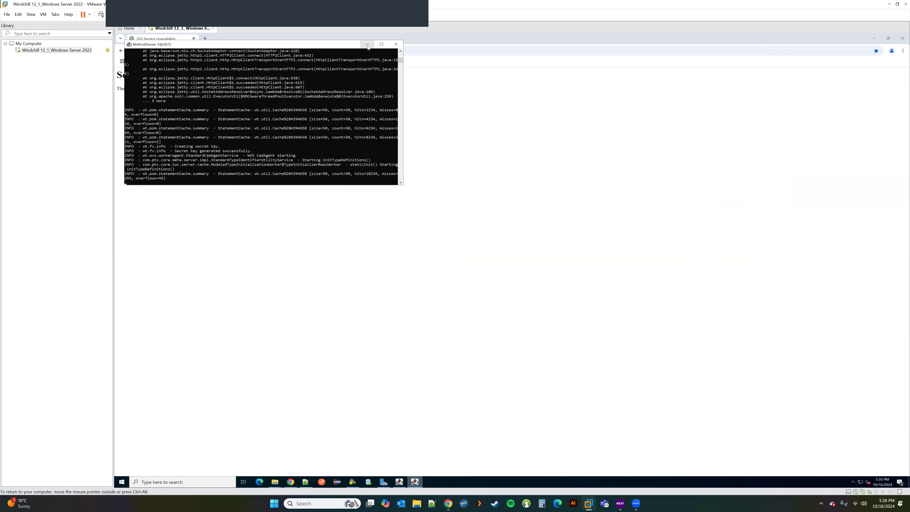
{"action": "left_click", "coordinate": [303, 450]}
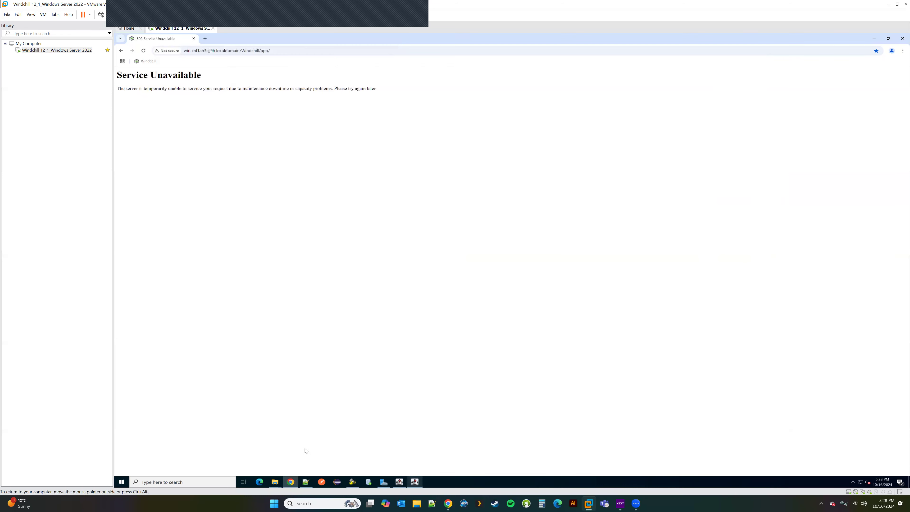
{"action": "left_click", "coordinate": [502, 470]}
{"action": "left_click", "coordinate": [335, 197]}
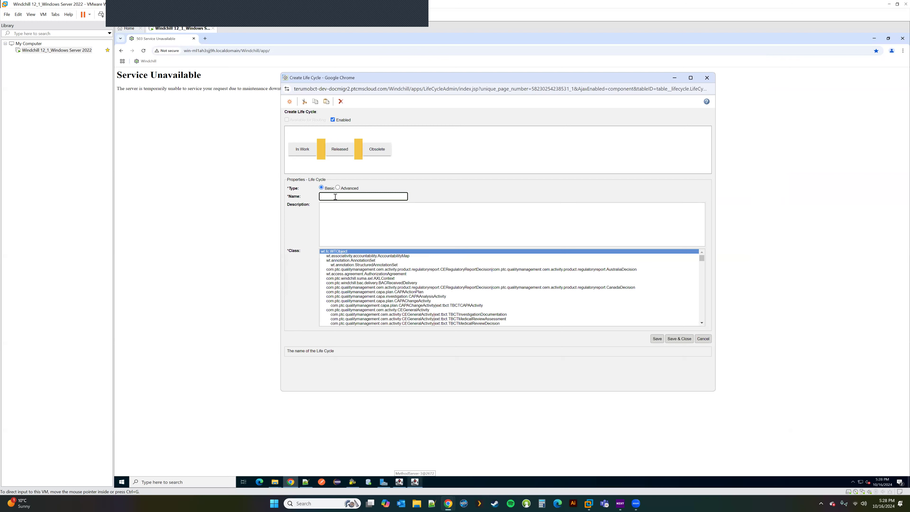
{"action": "type", "text": "Tes"}
{"action": "type", "text": "t W"}
{"action": "key", "text": "BackSpace"}
{"action": "key", "text": "BackSpace"}
{"action": "key", "text": "BackSpace"}
{"action": "type", "text": "Lifecycle"}
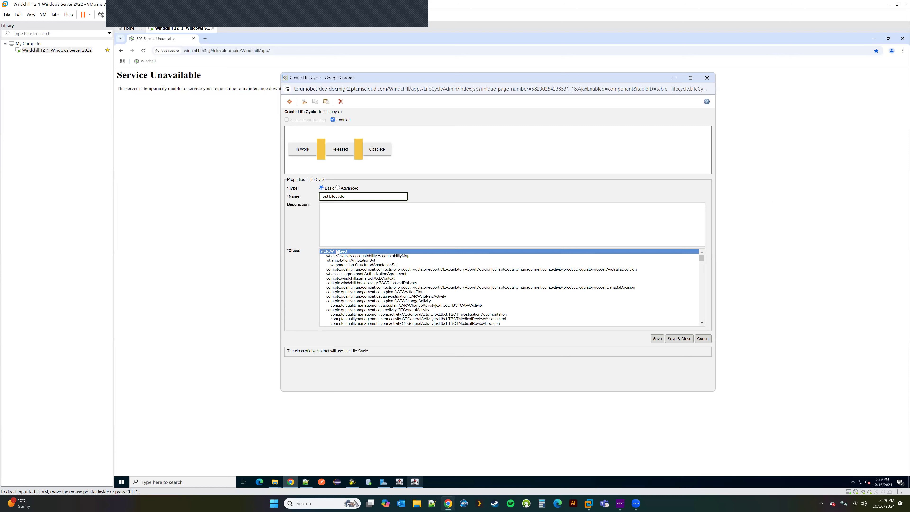
{"action": "left_click", "coordinate": [687, 340]}
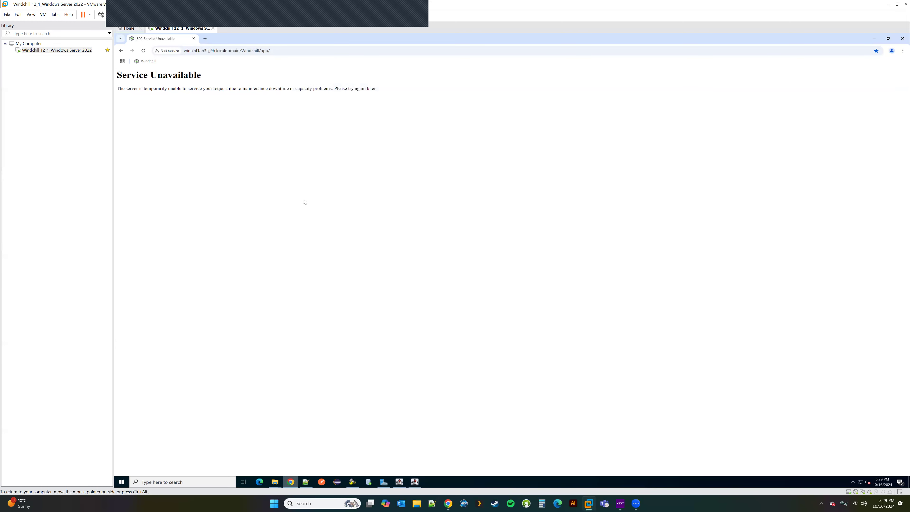
- Return to the Windchill browser and open the organization's Utilities for Life Cycle Template Administrator
{"action": "mouse_move", "coordinate": [448, 504]}
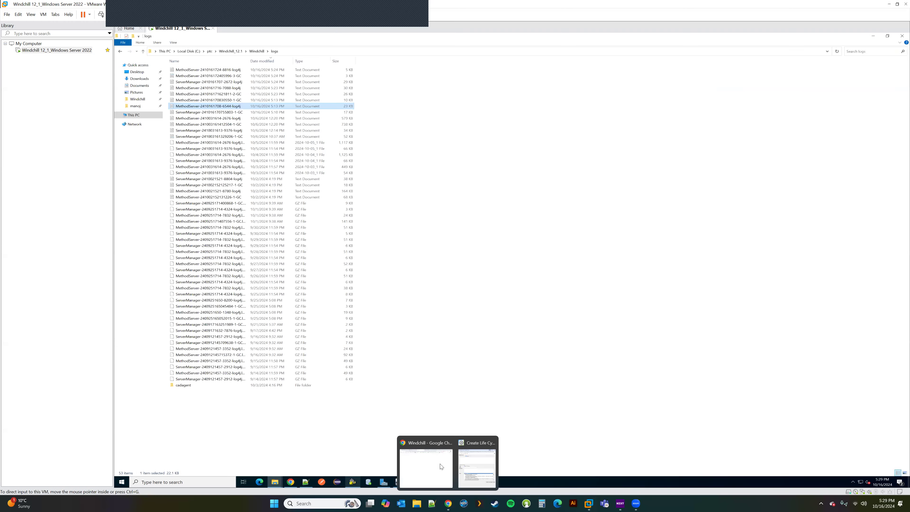
{"action": "left_click", "coordinate": [442, 468]}
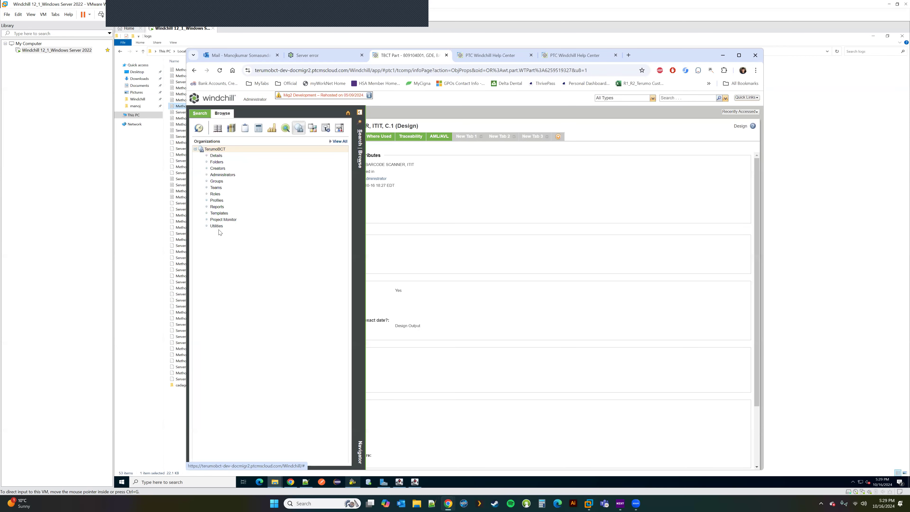
{"action": "left_click", "coordinate": [218, 226]}
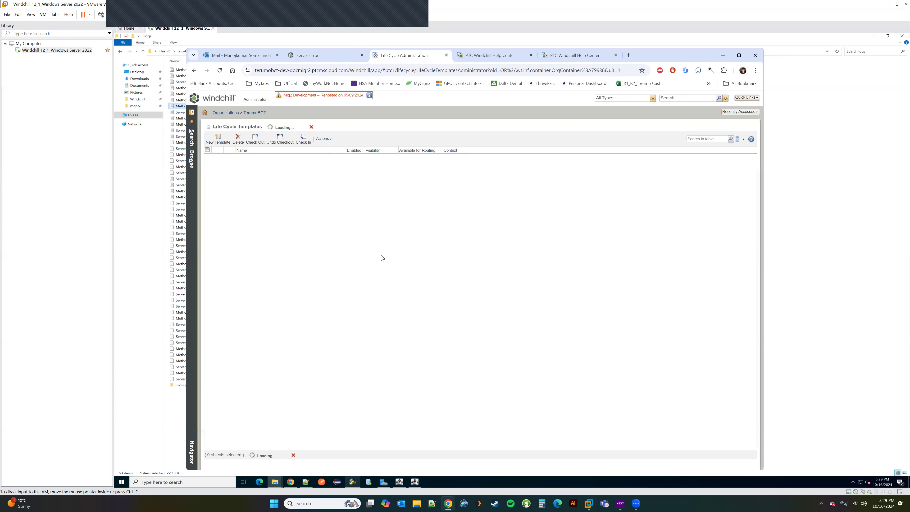
- Filter the life cycle templates table to entries matching 'Test'
{"action": "left_click", "coordinate": [705, 138]}
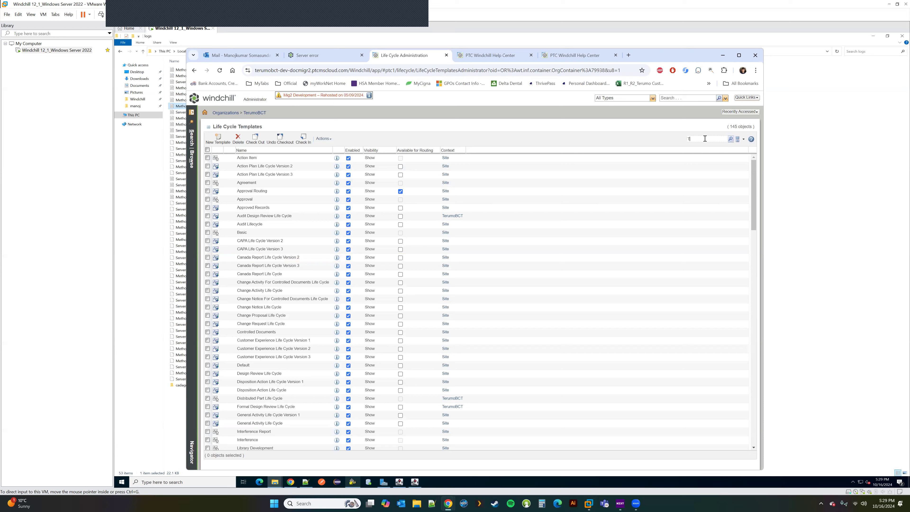
{"action": "type", "text": "Test"}
{"action": "key", "text": "Return"}
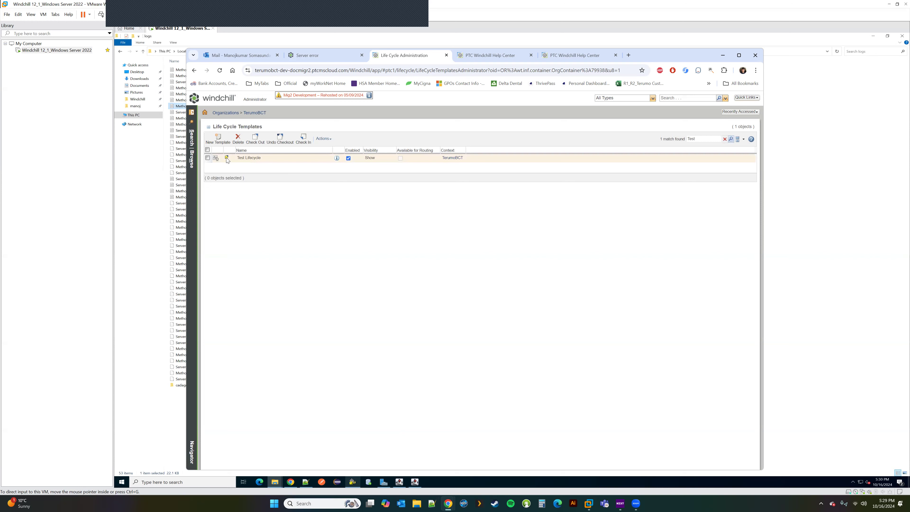
- Check in the Test Lifecycle template, then bring up the virtual machine's MethodServer console
{"action": "left_click", "coordinate": [251, 158]}
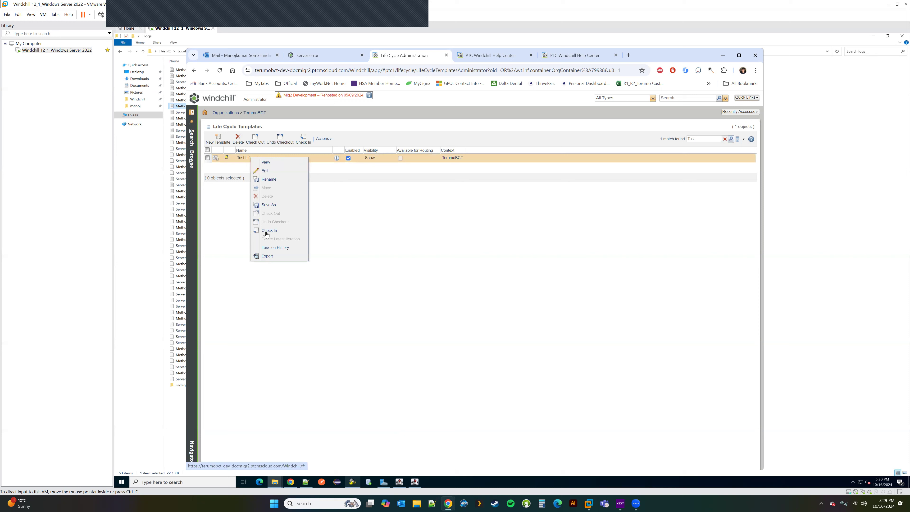
{"action": "left_click", "coordinate": [267, 231]}
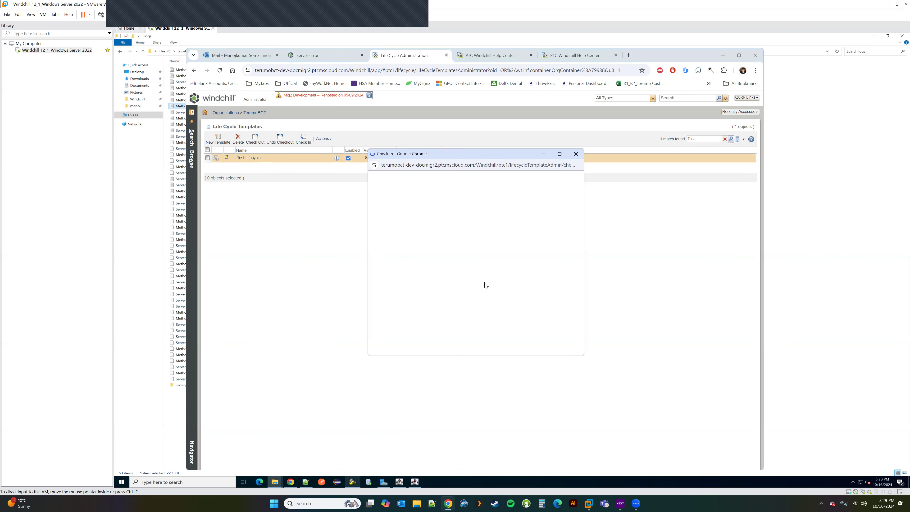
{"action": "left_click", "coordinate": [540, 344]}
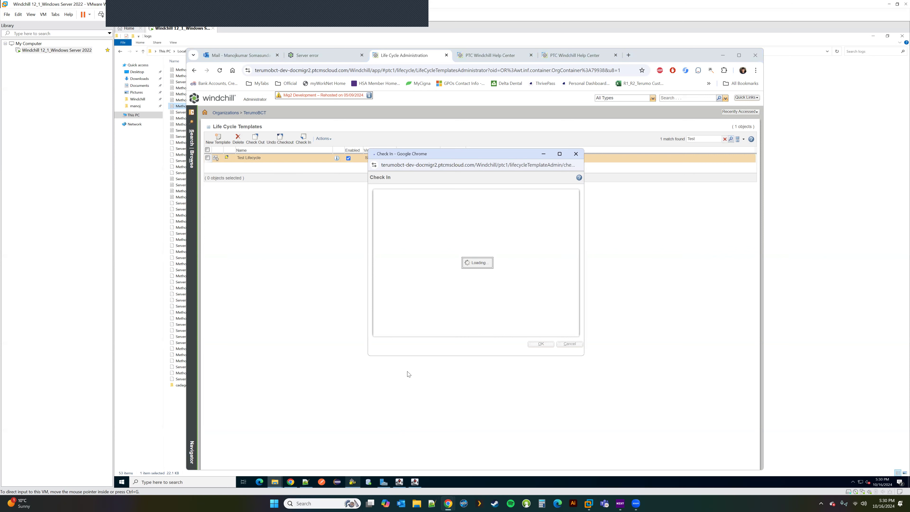
{"action": "left_click", "coordinate": [417, 483]}
{"action": "left_click", "coordinate": [416, 482]}
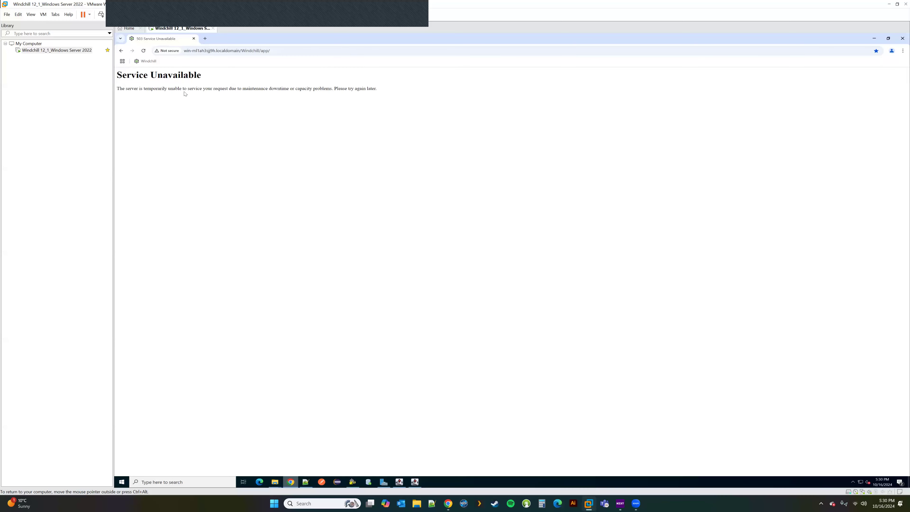
- Reload the VM page, close the leftover Create Life Cycle window and expand the organization browse tree
{"action": "key", "text": "F5"}
{"action": "left_click", "coordinate": [414, 482]}
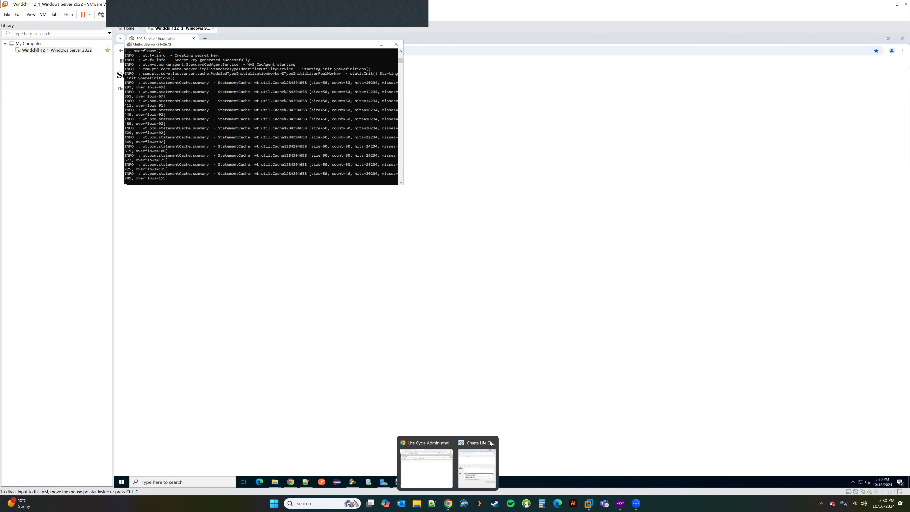
{"action": "left_click", "coordinate": [489, 441]}
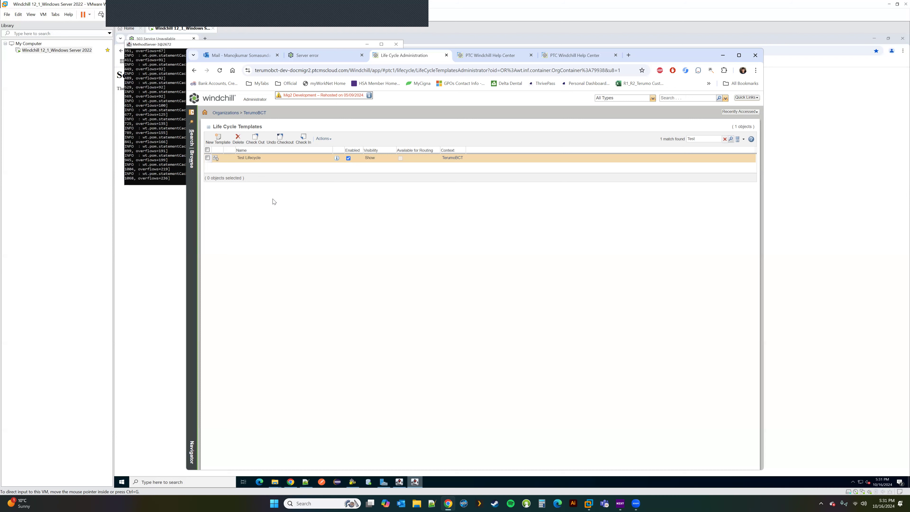
{"action": "left_click", "coordinate": [191, 113]}
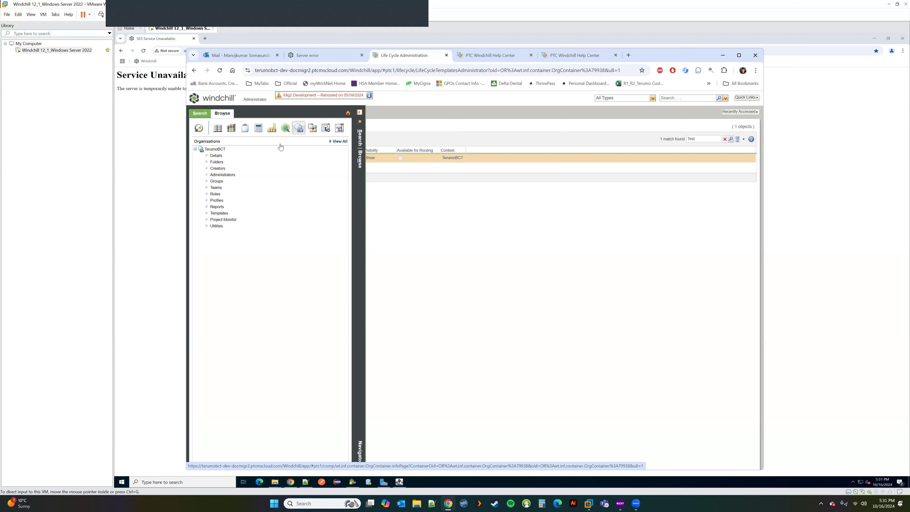
- Reload the error tab with the Windchill - Mig2 bookmark, then open Object Initialization Rules Administration
{"action": "left_click", "coordinate": [217, 226]}
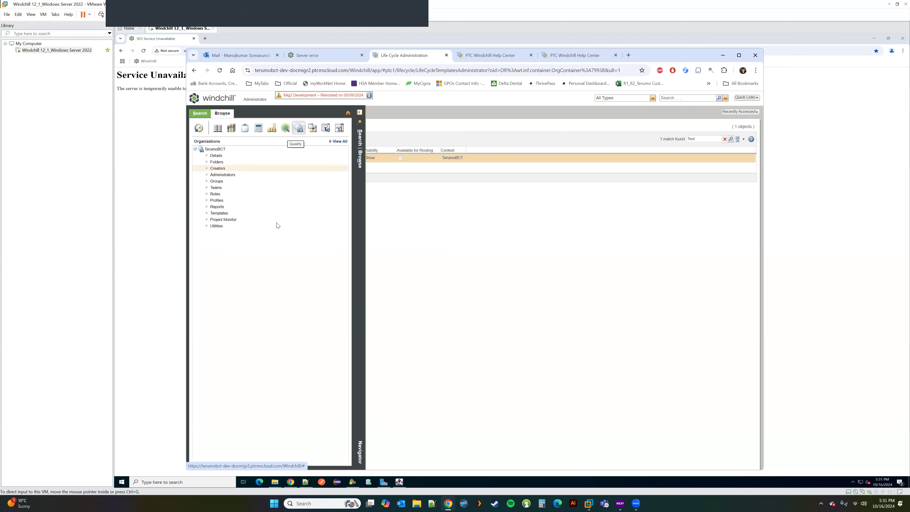
{"action": "left_click", "coordinate": [307, 58]}
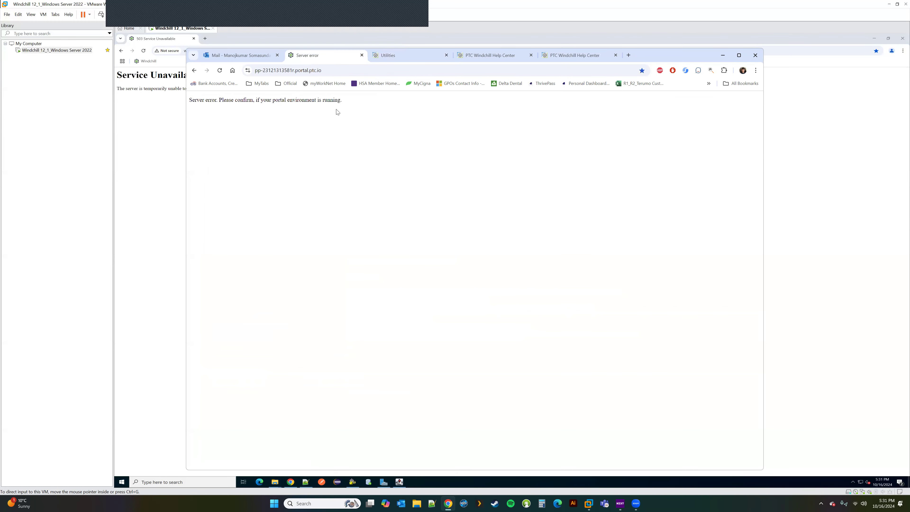
{"action": "left_click", "coordinate": [286, 84]}
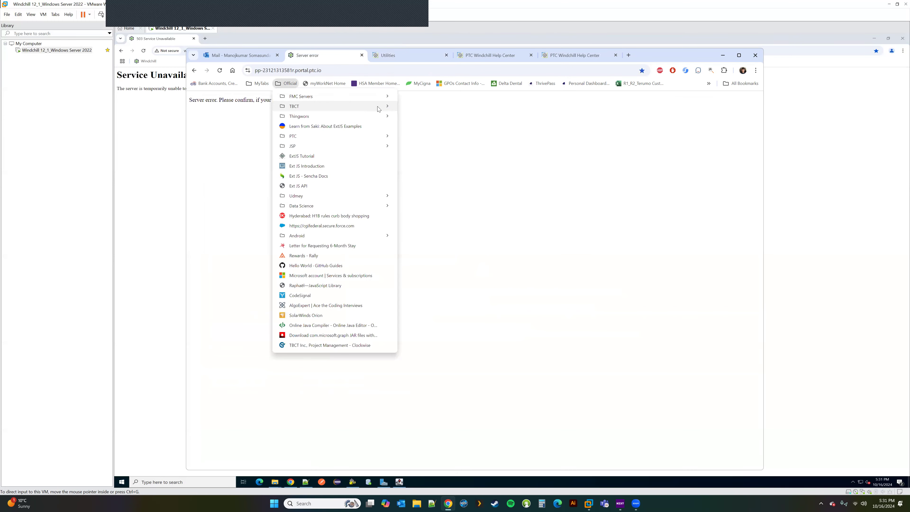
{"action": "mouse_move", "coordinate": [378, 106]}
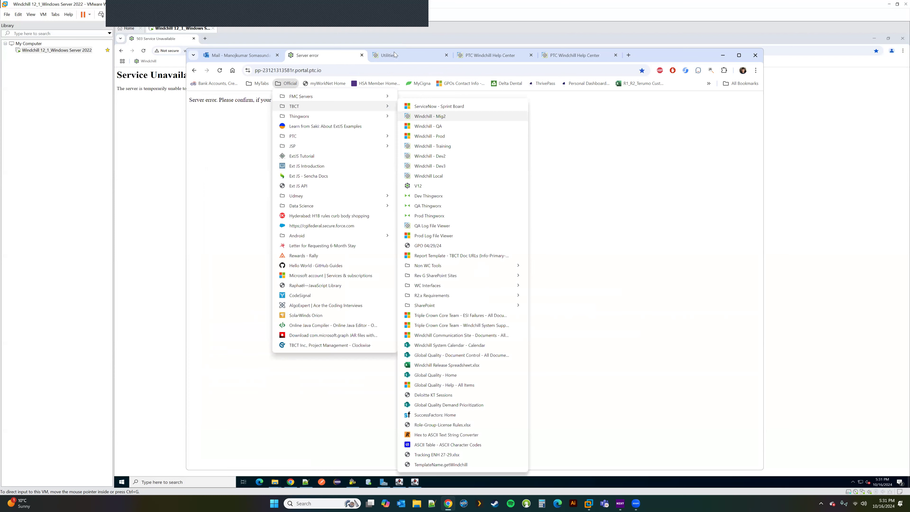
{"action": "key", "text": "Return"}
{"action": "key", "text": "ctrl+Tab"}
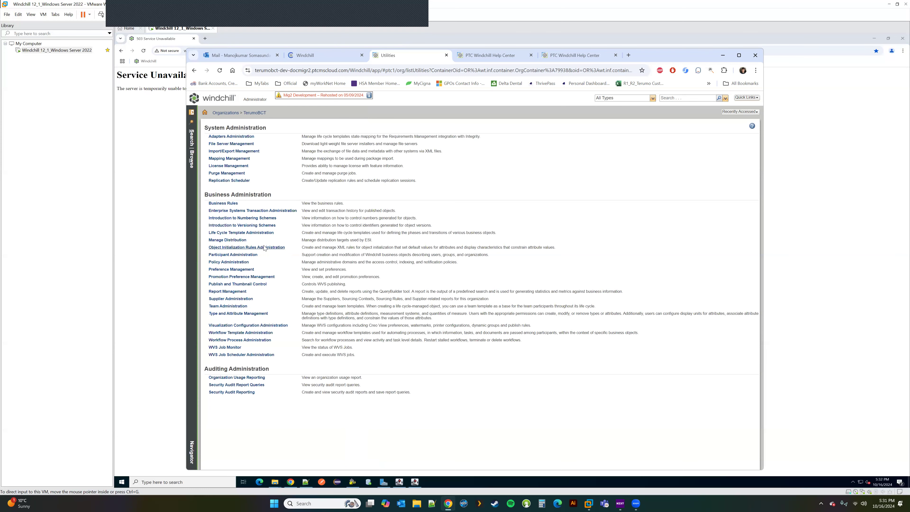
{"action": "left_click", "coordinate": [264, 247]}
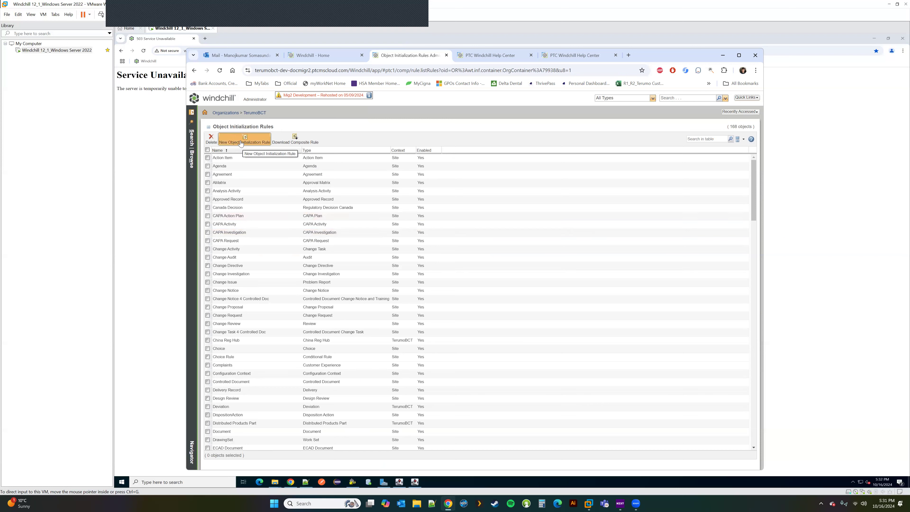
- Start a composite rule download and check that part C.1 uses the TBCT Part Life Cycle
{"action": "left_click", "coordinate": [292, 143]}
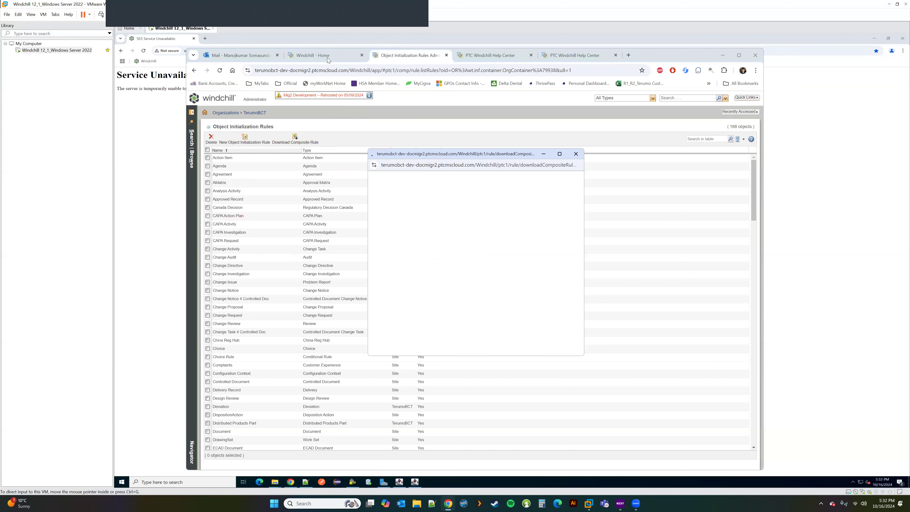
{"action": "key", "text": "ctrl+shift+Tab"}
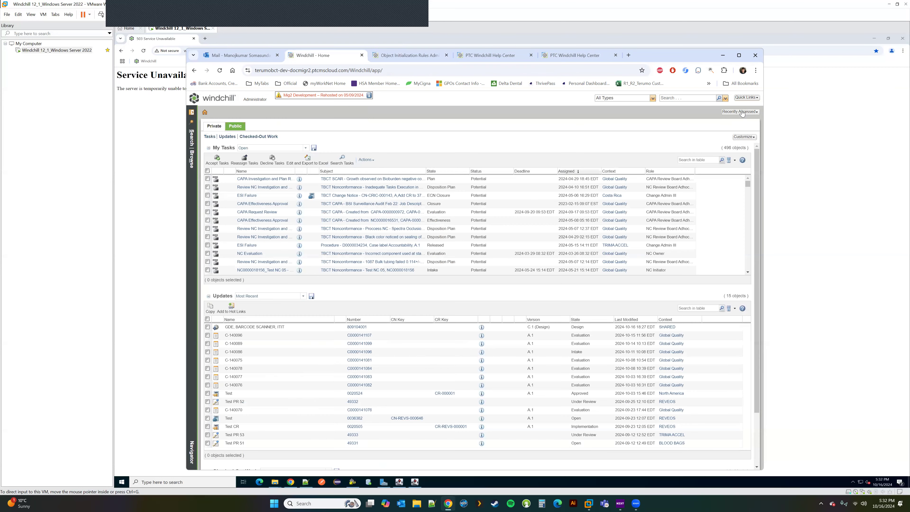
{"action": "left_click", "coordinate": [741, 112]}
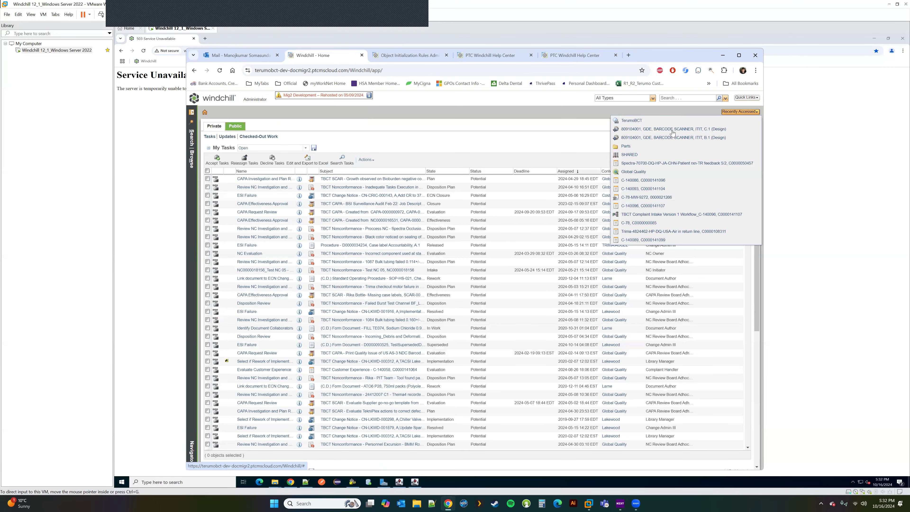
{"action": "left_click", "coordinate": [672, 130]}
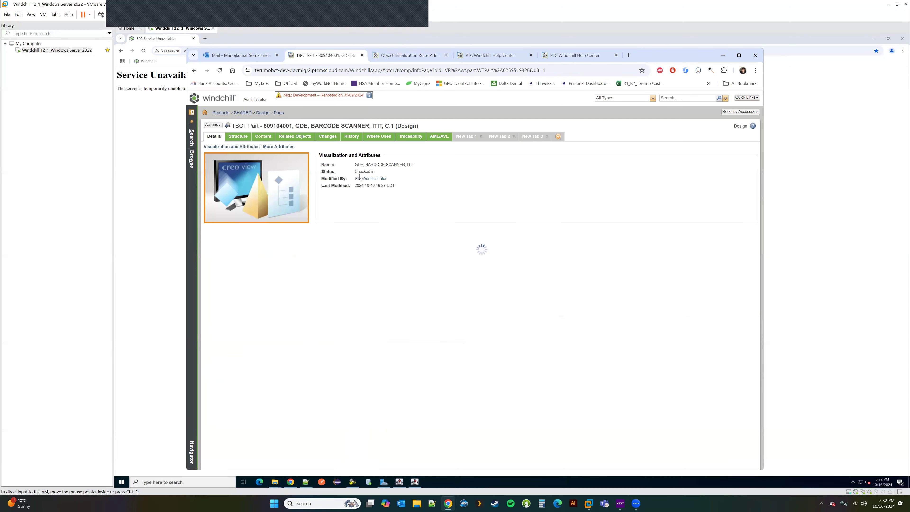
{"action": "scroll", "coordinate": [330, 351], "scroll_direction": "down", "scroll_amount": 3}
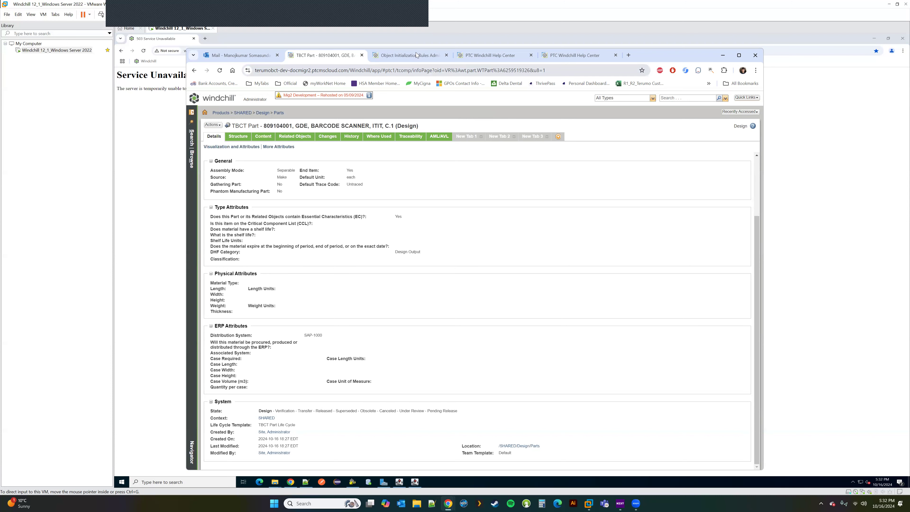
{"action": "key", "text": "ctrl+Tab"}
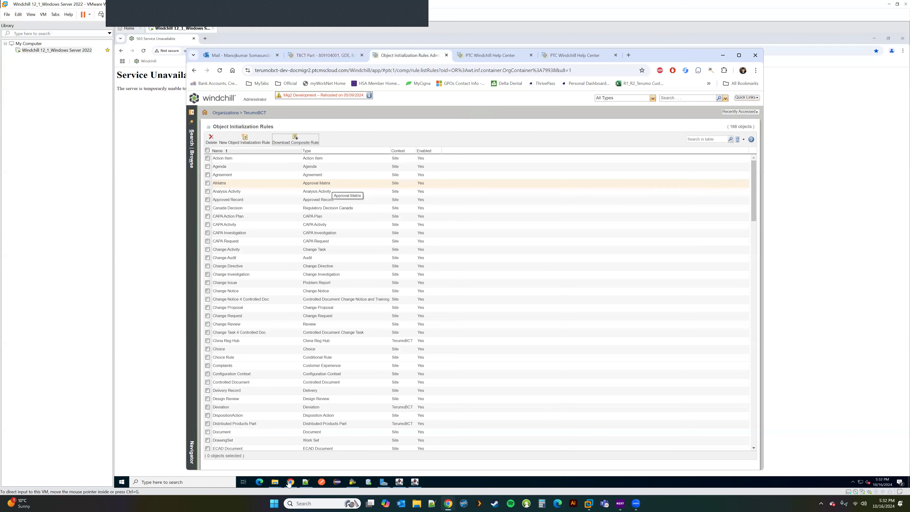
{"action": "left_click", "coordinate": [291, 482]}
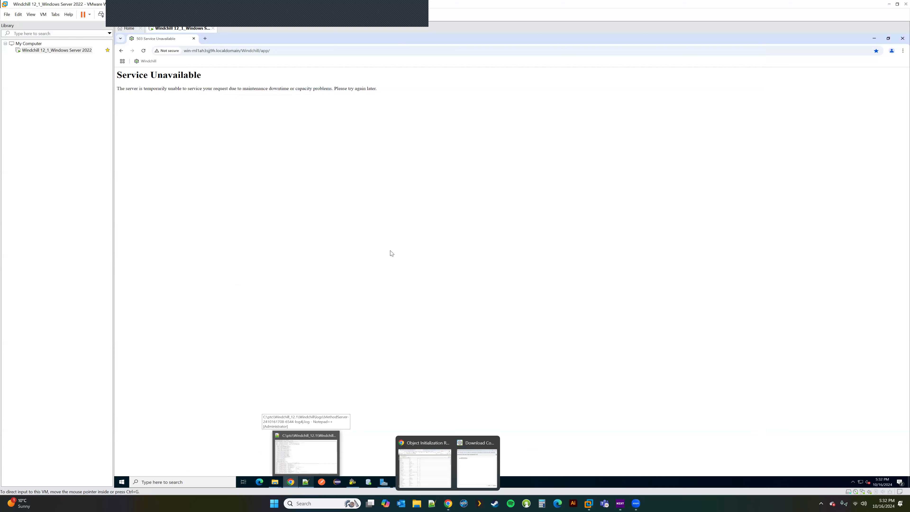
- Choose TBCT Part as the composite rule's type using Find in tree
{"action": "left_click", "coordinate": [424, 199]}
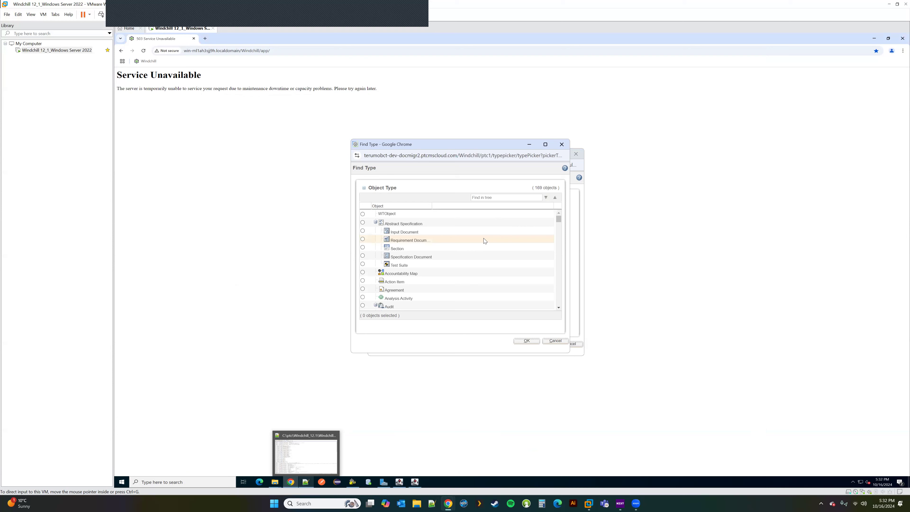
{"action": "scroll", "coordinate": [483, 240], "scroll_direction": "down", "scroll_amount": 5}
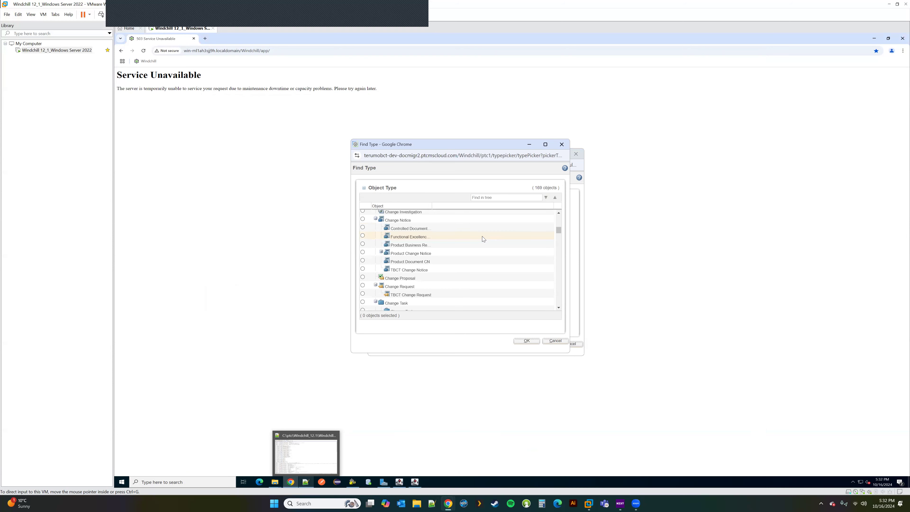
{"action": "scroll", "coordinate": [484, 239], "scroll_direction": "down", "scroll_amount": 3}
{"action": "scroll", "coordinate": [483, 238], "scroll_direction": "down", "scroll_amount": 3}
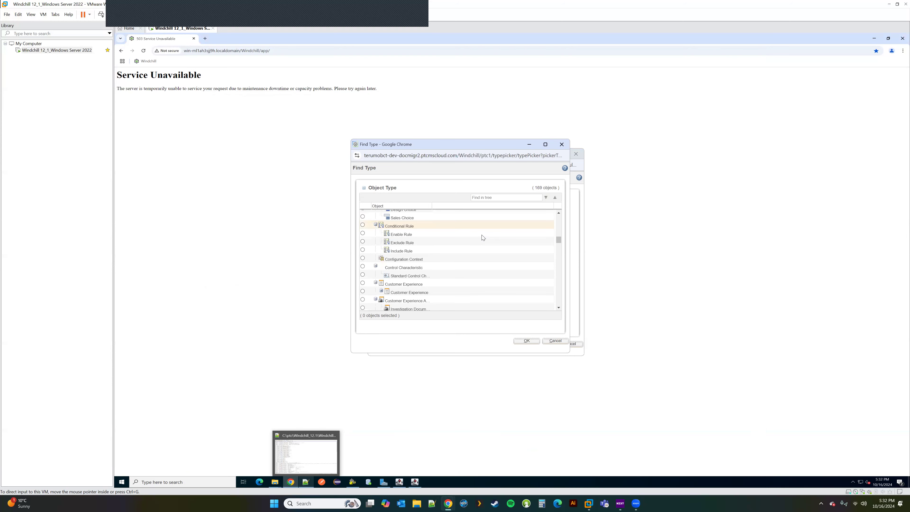
{"action": "scroll", "coordinate": [483, 237], "scroll_direction": "down", "scroll_amount": 5}
{"action": "scroll", "coordinate": [482, 238], "scroll_direction": "down", "scroll_amount": 3}
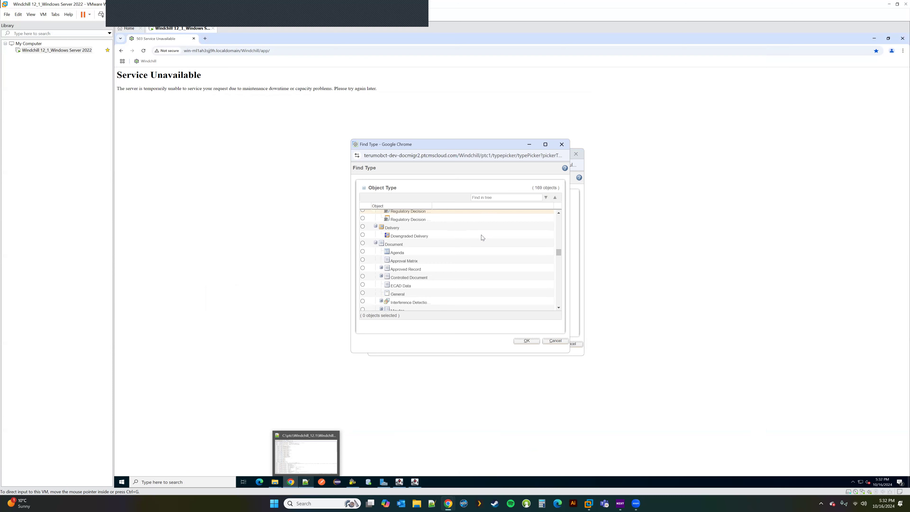
{"action": "scroll", "coordinate": [483, 238], "scroll_direction": "down", "scroll_amount": 3}
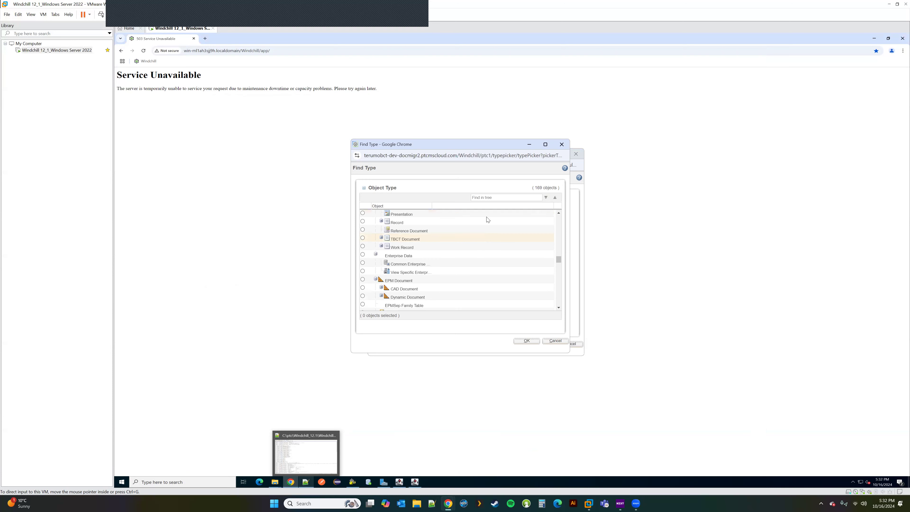
{"action": "left_click", "coordinate": [494, 197]}
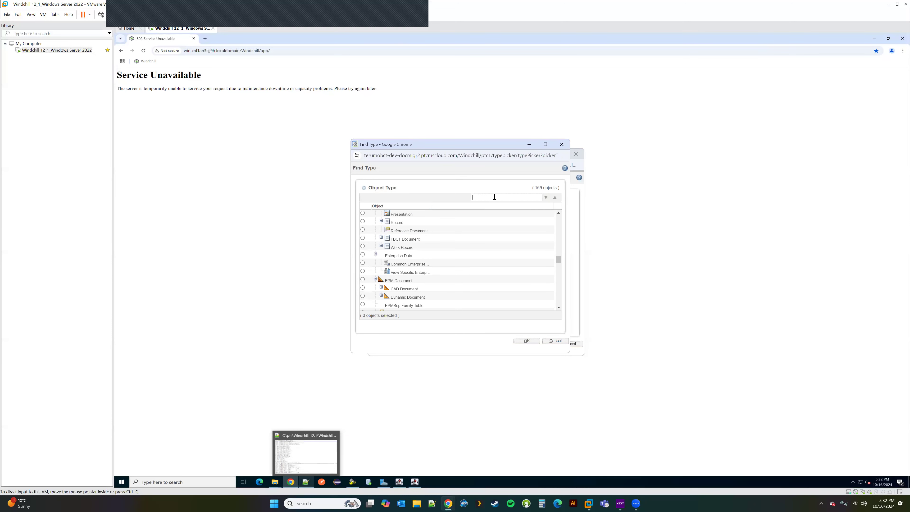
{"action": "type", "text": "TBCT Part"}
{"action": "key", "text": "Return"}
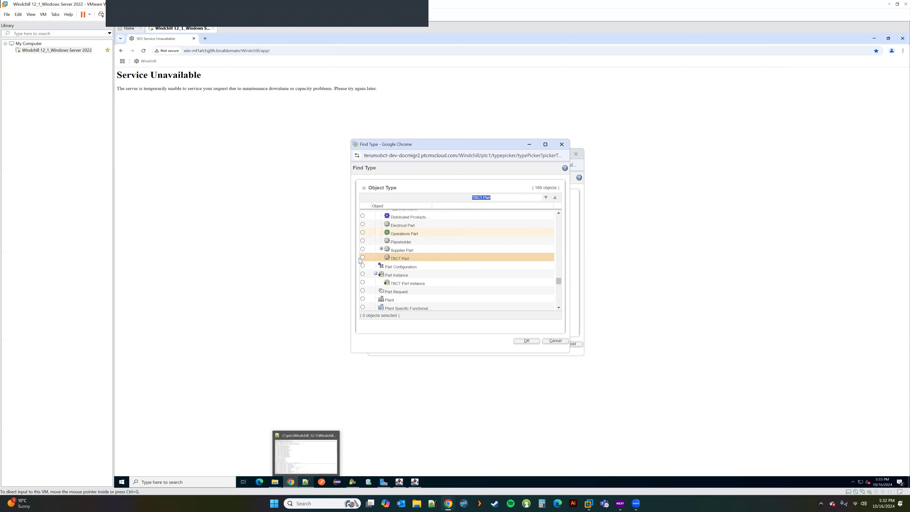
{"action": "left_click", "coordinate": [527, 340]}
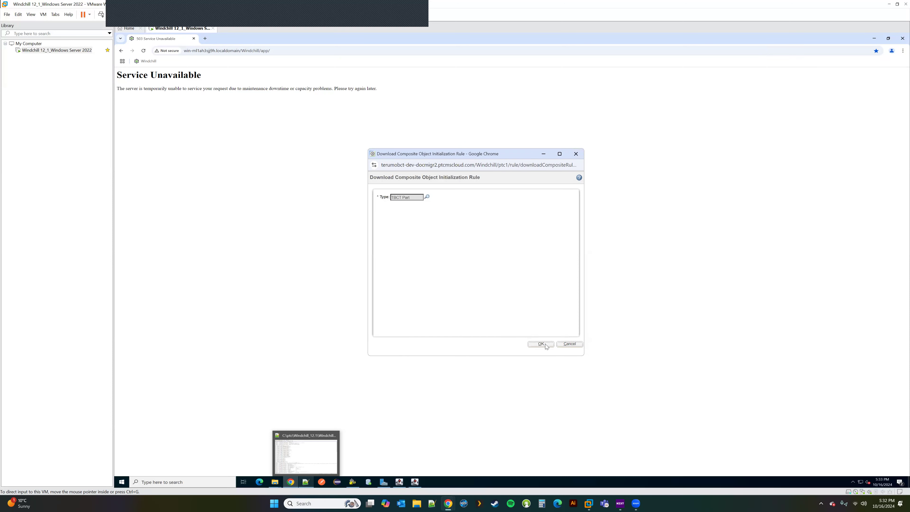
- Download the rule as rule (1).xml and show it in the Downloads folder
{"action": "left_click", "coordinate": [541, 344]}
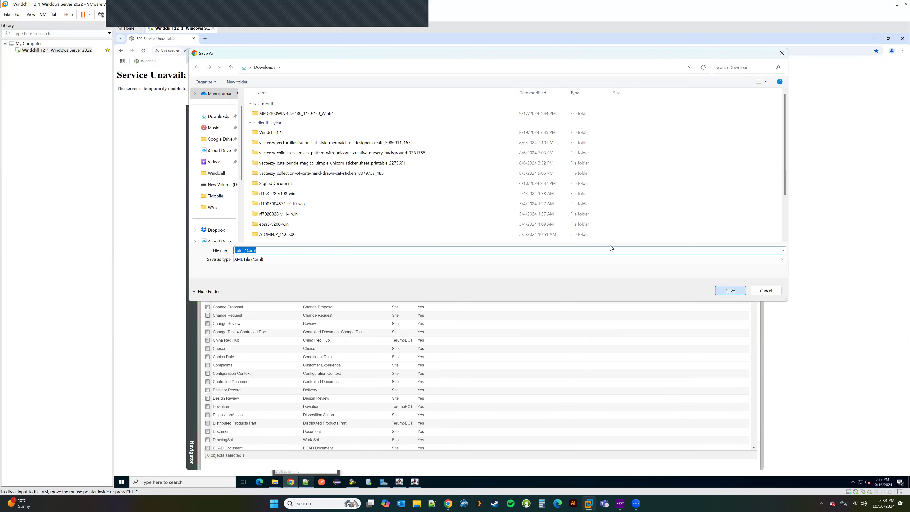
{"action": "key", "text": "Return"}
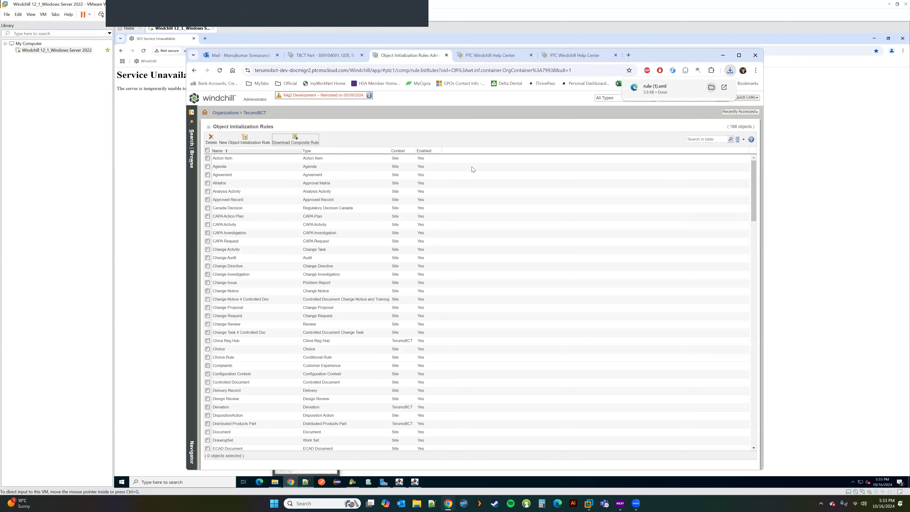
{"action": "left_click", "coordinate": [463, 163]}
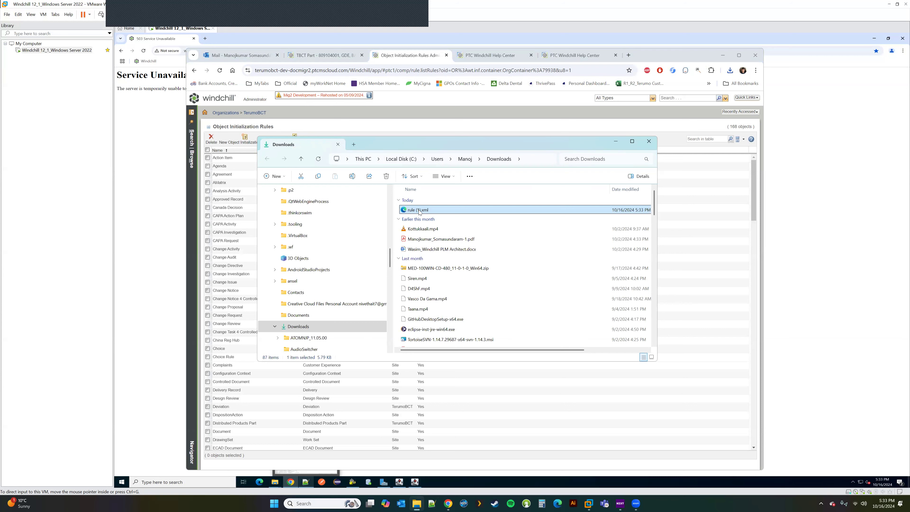
- Open rule (1).xml from Downloads using Edit with Notepad++
{"action": "right_click", "coordinate": [420, 212]}
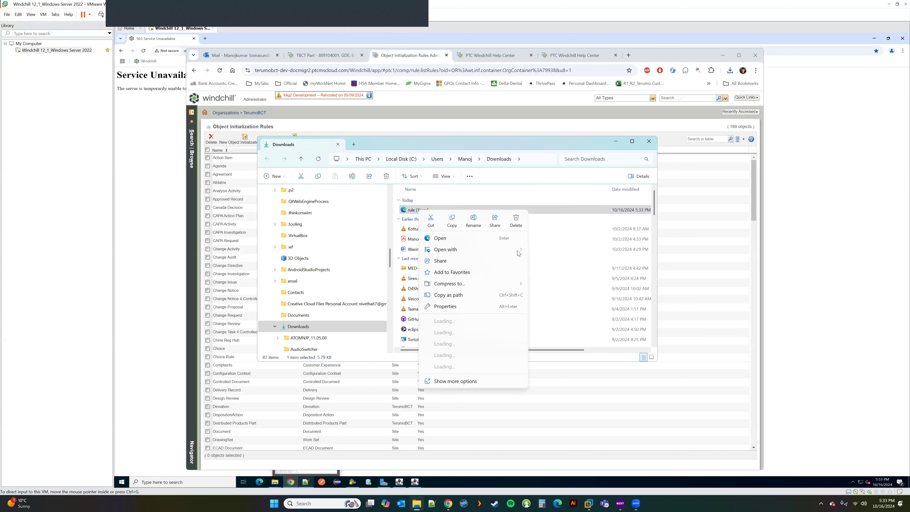
{"action": "mouse_move", "coordinate": [521, 252]}
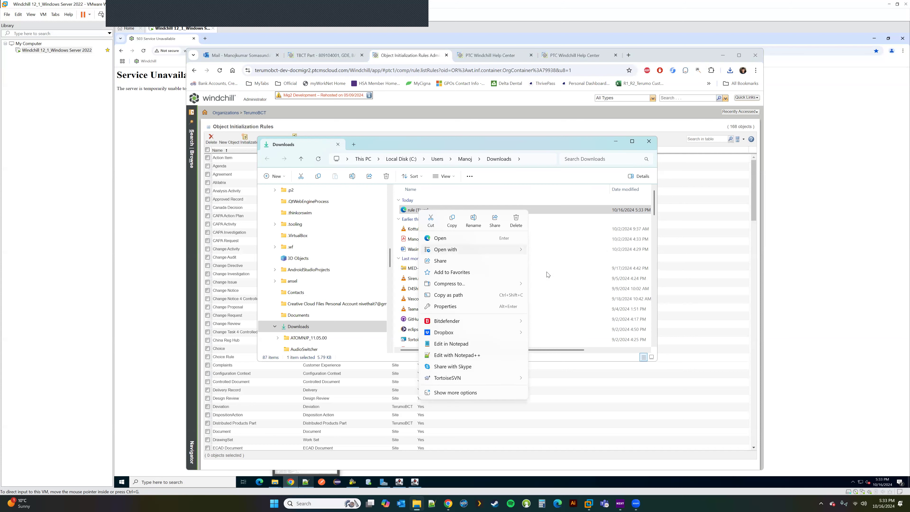
{"action": "left_click", "coordinate": [546, 274]}
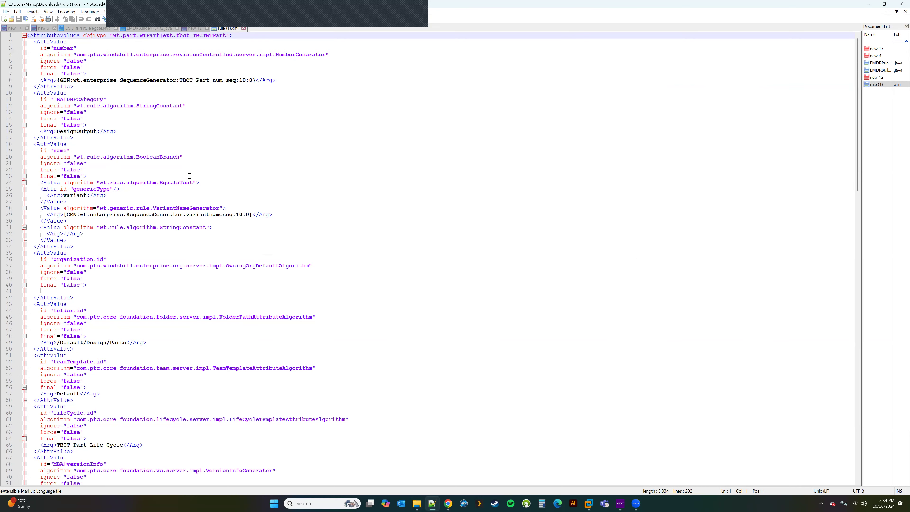
{"action": "scroll", "coordinate": [190, 176], "scroll_direction": "down", "scroll_amount": 7}
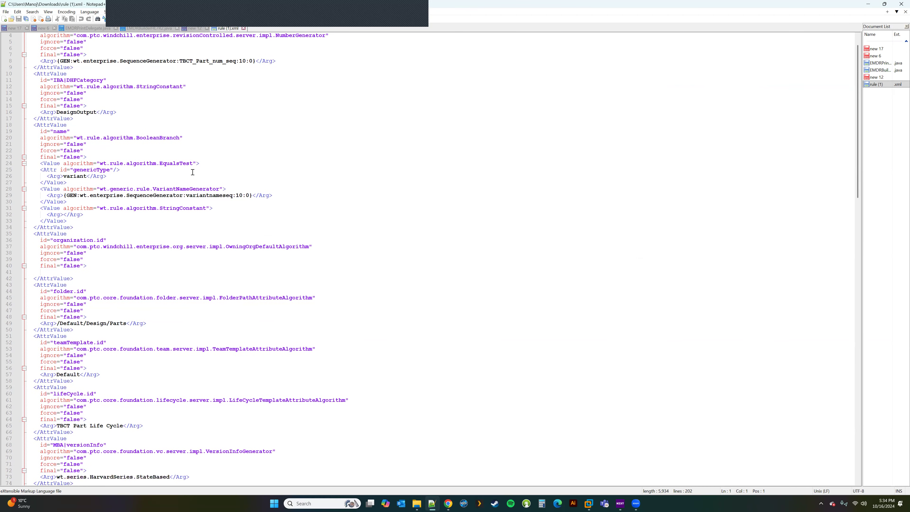
{"action": "scroll", "coordinate": [193, 173], "scroll_direction": "down", "scroll_amount": 4}
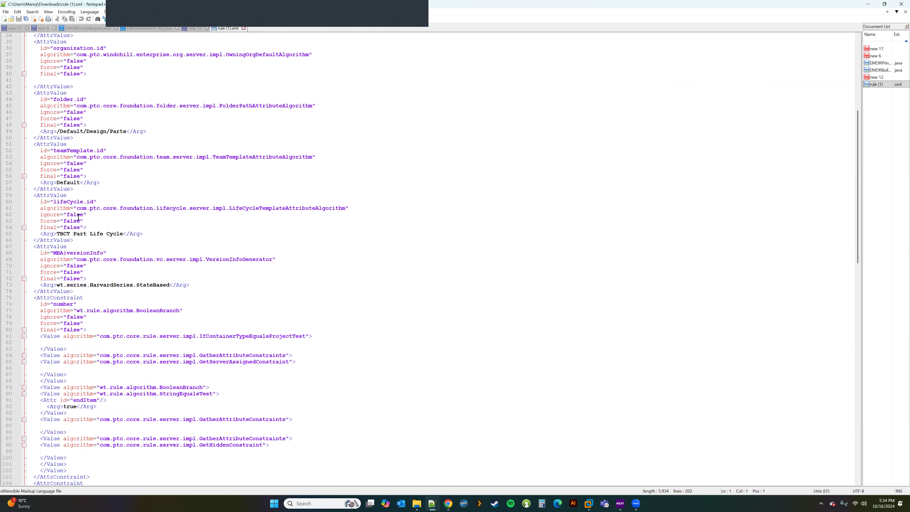
{"action": "left_click_drag", "start_coordinate": [143, 234], "coordinate": [27, 195]}
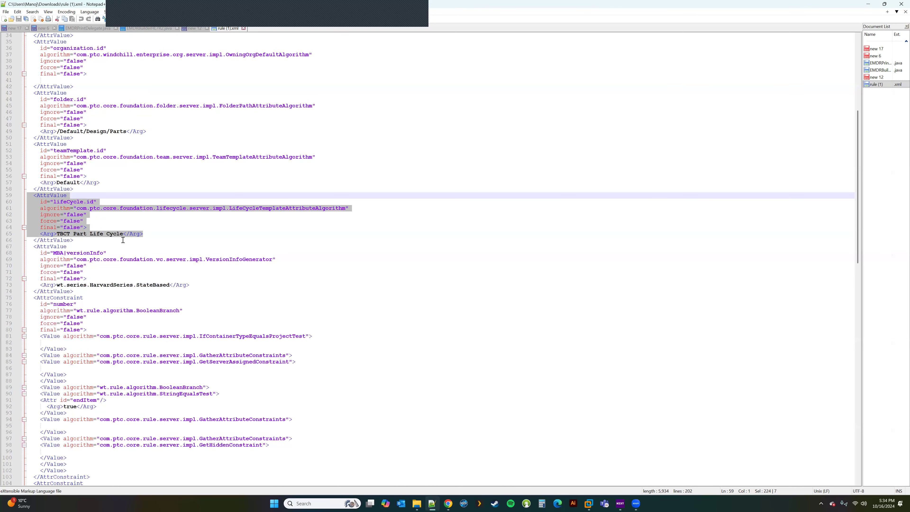
{"action": "left_click", "coordinate": [74, 240]}
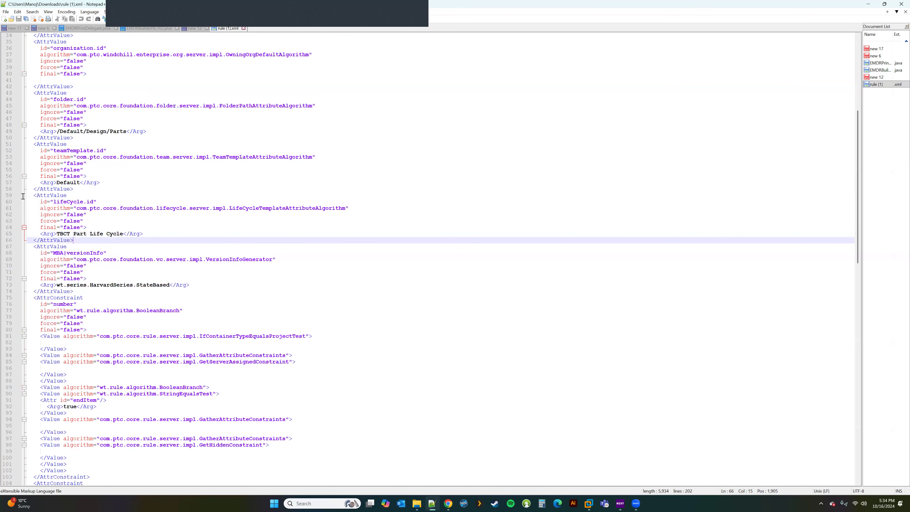
{"action": "left_click_drag", "start_coordinate": [73, 240], "coordinate": [26, 195]}
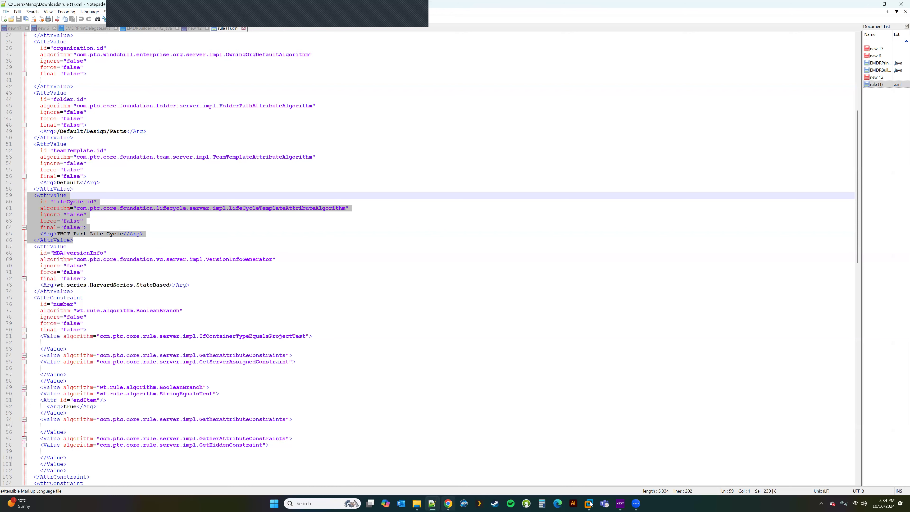
- Return to Windchill in the browser and duplicate the Object Initialization Rules tab
{"action": "mouse_move", "coordinate": [592, 503]}
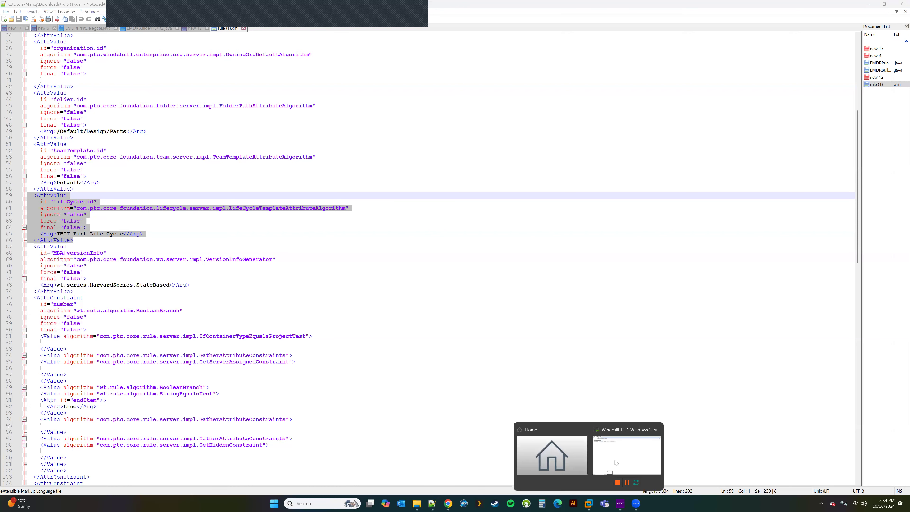
{"action": "left_click", "coordinate": [615, 462]}
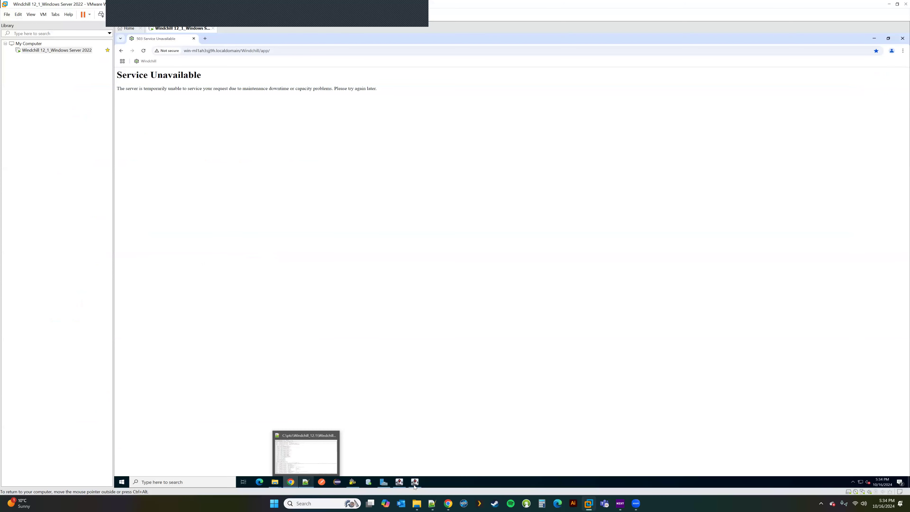
{"action": "left_click", "coordinate": [414, 484]}
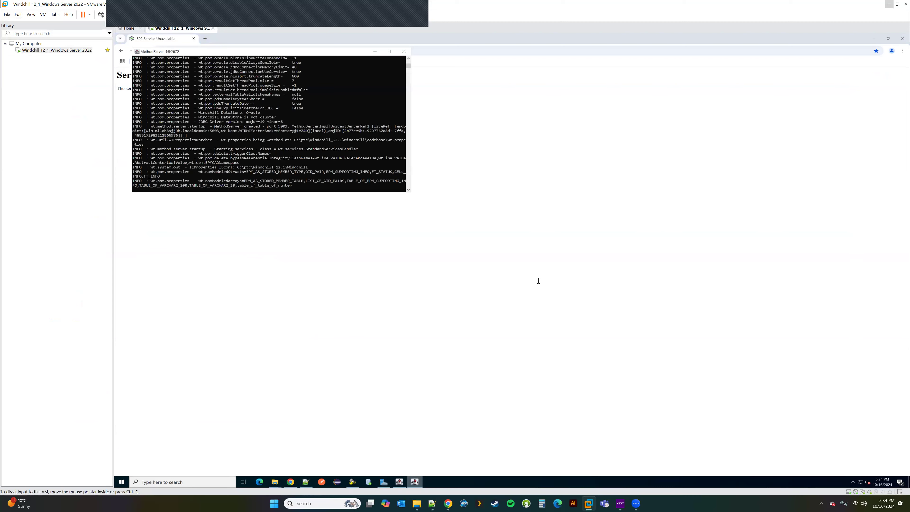
{"action": "left_click", "coordinate": [436, 504]}
{"action": "mouse_move", "coordinate": [447, 501]}
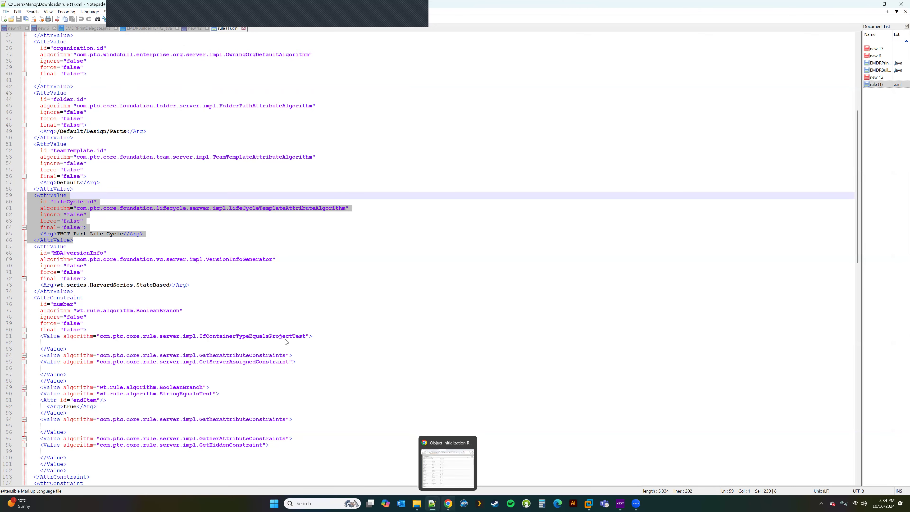
{"action": "left_click", "coordinate": [447, 465]}
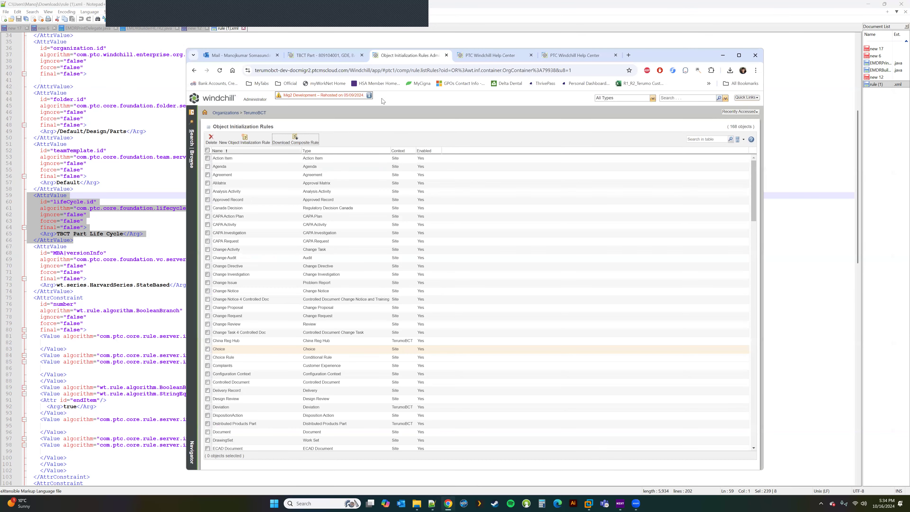
{"action": "right_click", "coordinate": [394, 56]}
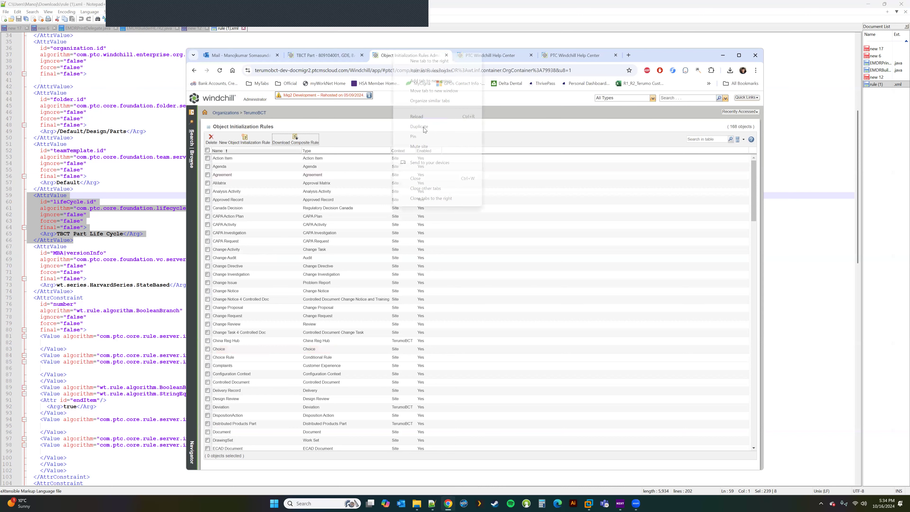
{"action": "left_click", "coordinate": [424, 128]}
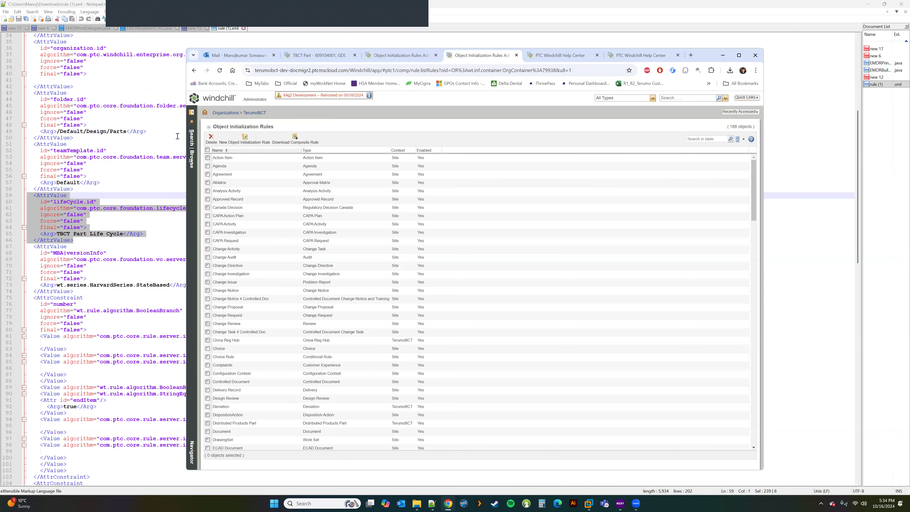
- Select the Test Lifecycle name in Life Cycle Templates, then select TBCT Part Life Cycle in the XML
{"action": "left_click", "coordinate": [191, 147]}
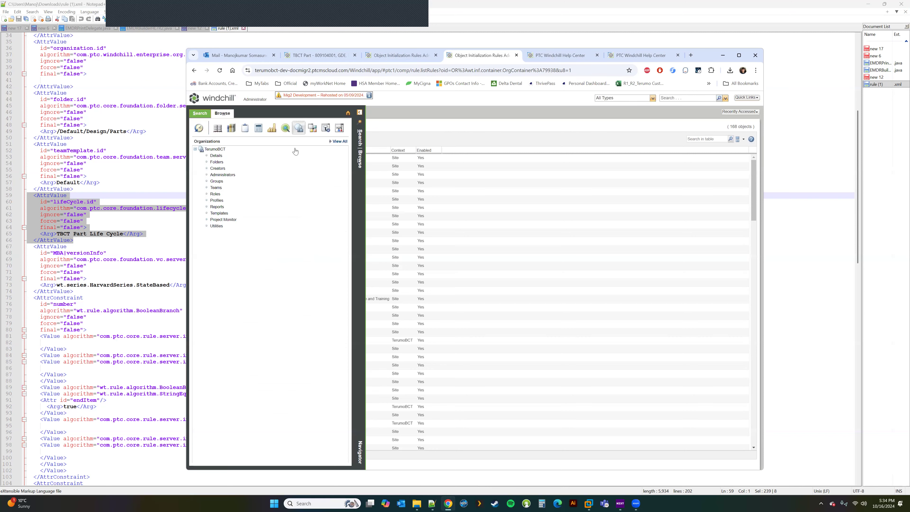
{"action": "left_click", "coordinate": [219, 226]}
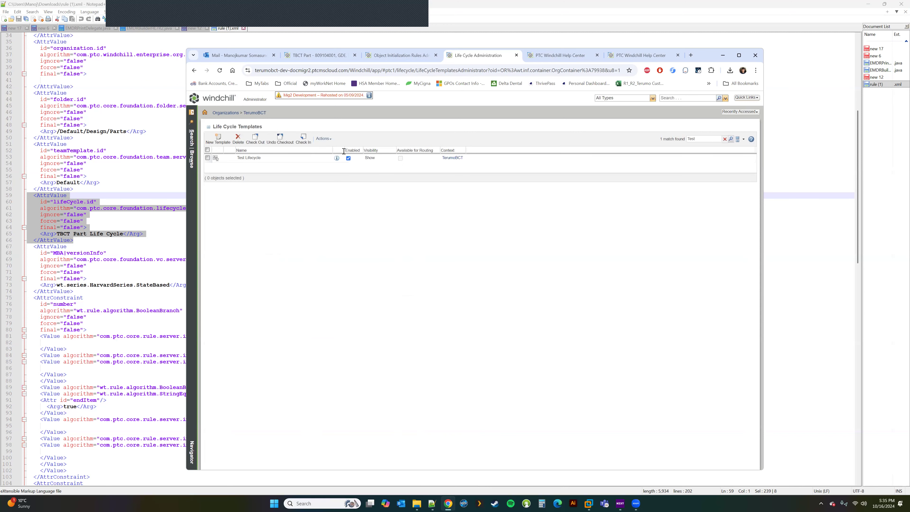
{"action": "left_click_drag", "start_coordinate": [238, 159], "coordinate": [236, 160]}
{"action": "key", "text": "ctrl+c"}
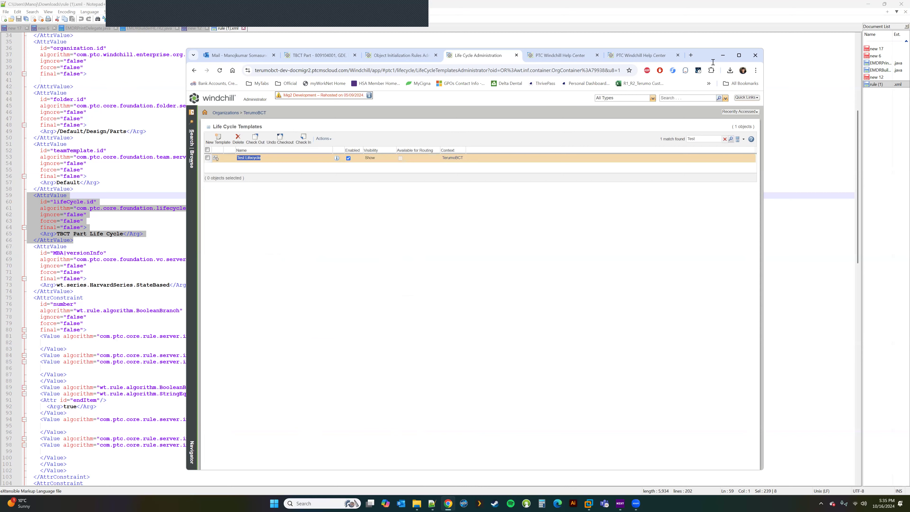
{"action": "left_click", "coordinate": [722, 54]}
{"action": "left_click", "coordinate": [122, 239]}
{"action": "left_click_drag", "start_coordinate": [123, 234], "coordinate": [57, 234]}
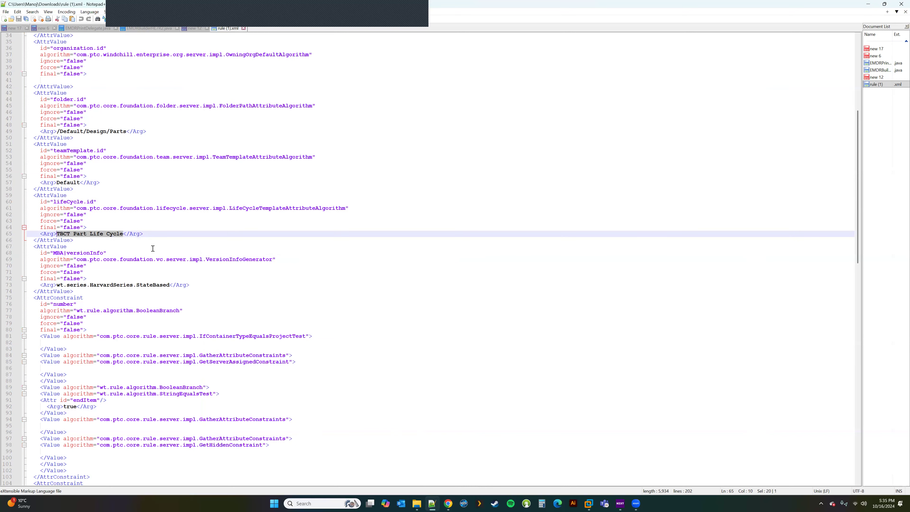
- Replace the life cycle name with Test Lifecycle and delete the attribute blocks above lifeCycle
{"action": "key", "text": "ctrl+v"}
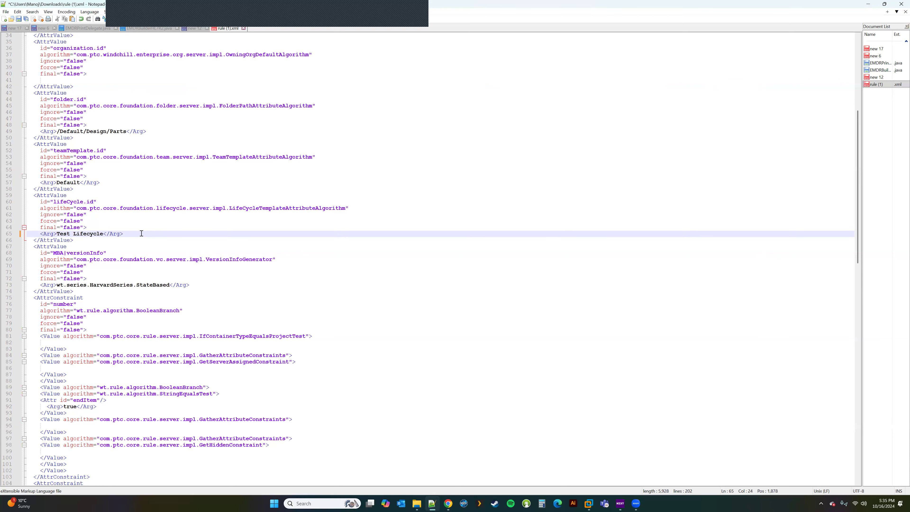
{"action": "scroll", "coordinate": [141, 233], "scroll_direction": "up", "scroll_amount": 11}
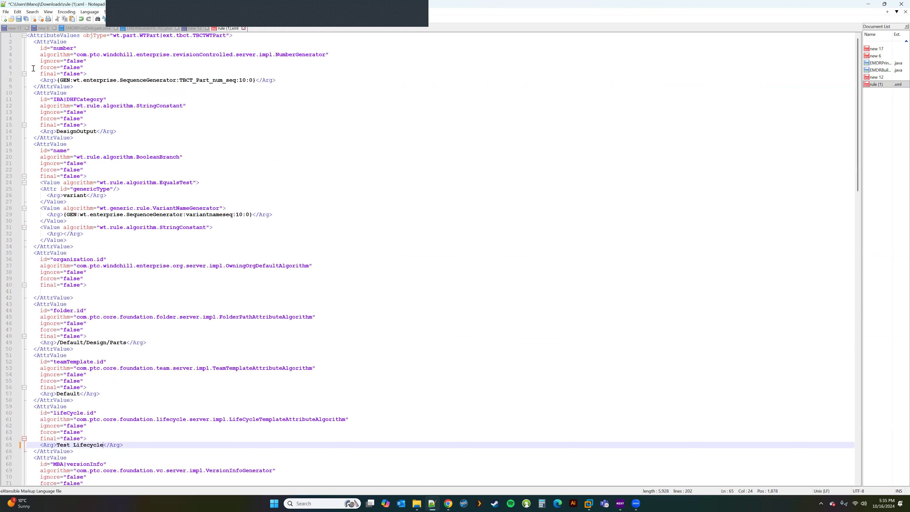
{"action": "left_click_drag", "start_coordinate": [22, 400], "coordinate": [22, 47]}
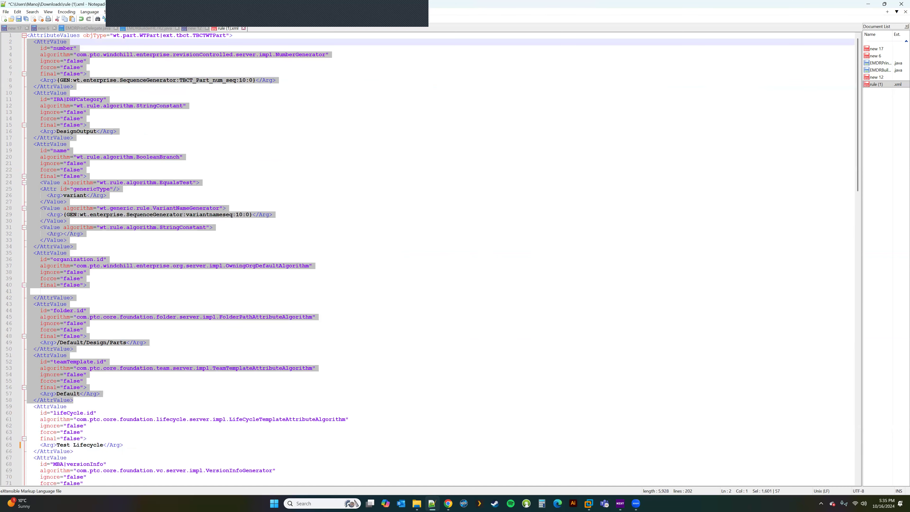
{"action": "key", "text": "BackSpace"}
{"action": "key", "text": "BackSpace"}
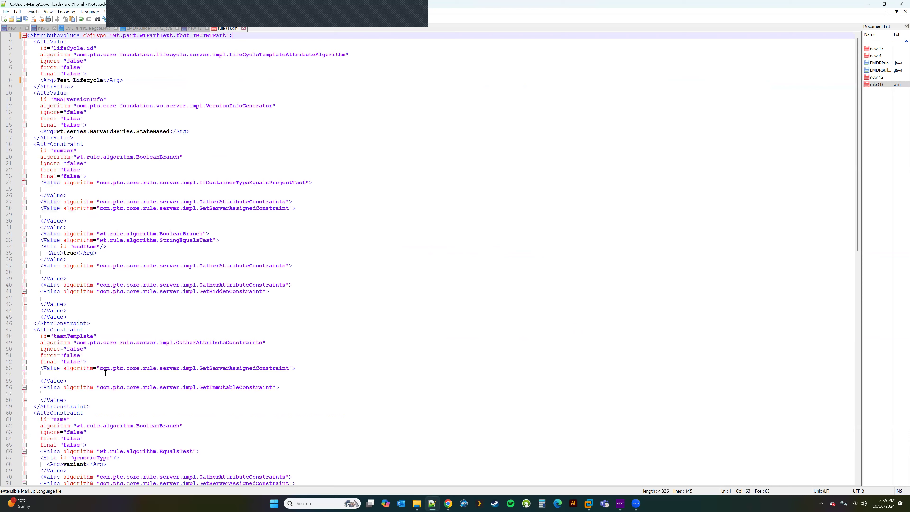
- Delete every constraint block except lifeCycle.id and lifeCycle, and save the 37-line file
{"action": "scroll", "coordinate": [105, 374], "scroll_direction": "down", "scroll_amount": 20}
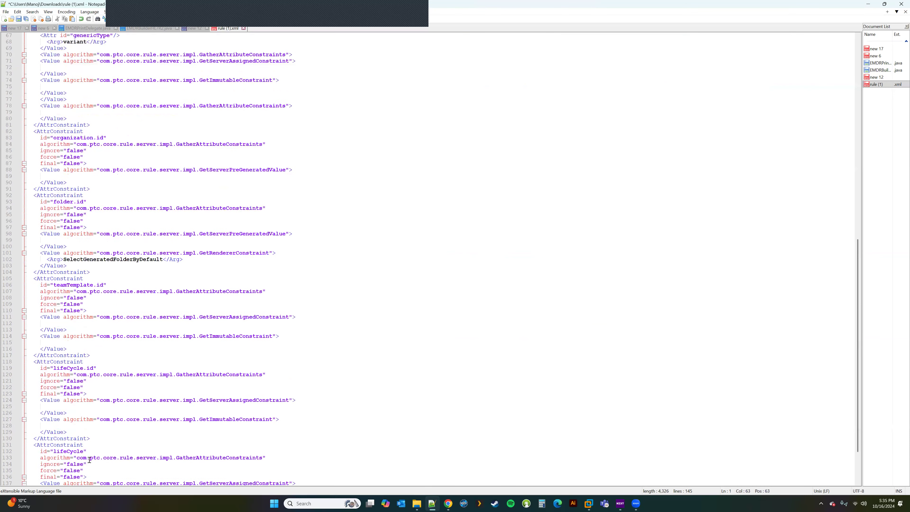
{"action": "scroll", "coordinate": [90, 462], "scroll_direction": "down", "scroll_amount": 3}
{"action": "left_click_drag", "start_coordinate": [91, 464], "coordinate": [28, 80]}
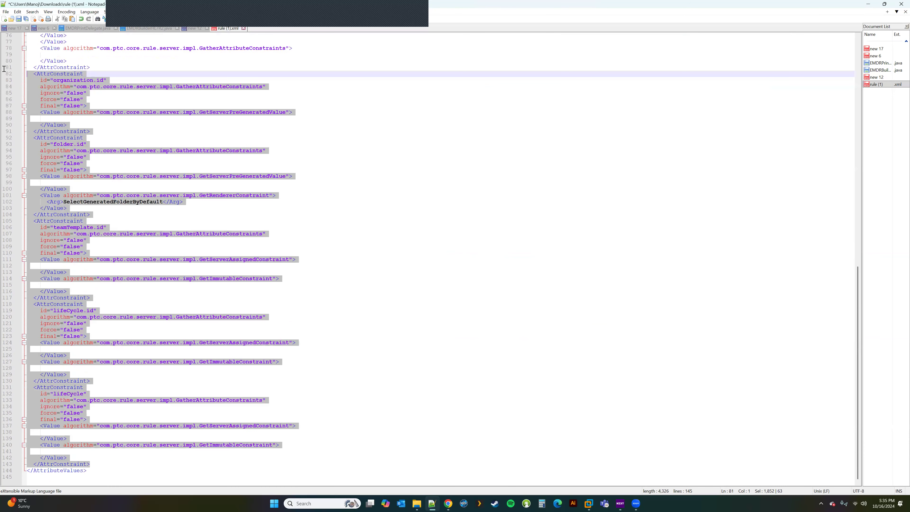
{"action": "left_click", "coordinate": [105, 416], "text": "shift"}
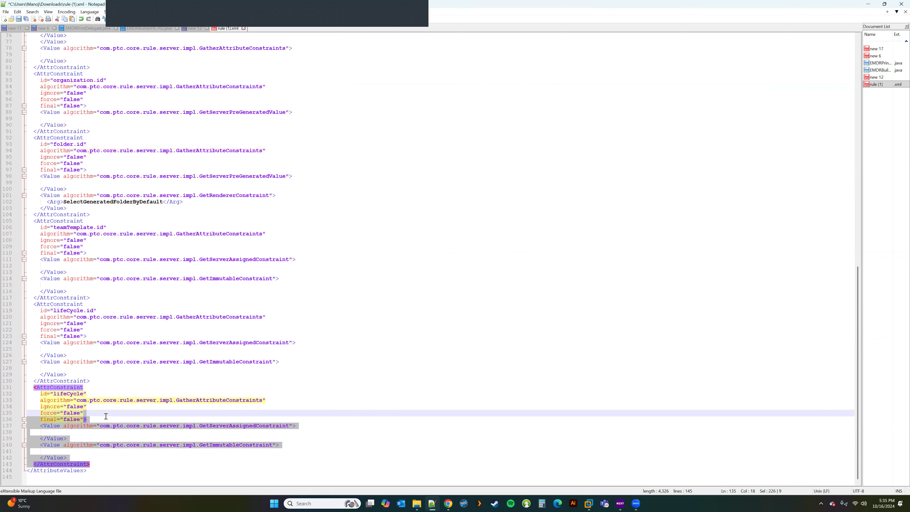
{"action": "left_click_drag", "start_coordinate": [46, 388], "coordinate": [13, 159], "text": "shift"}
{"action": "left_click_drag", "start_coordinate": [37, 355], "coordinate": [8, 31], "text": "shift"}
{"action": "mouse_move", "coordinate": [19, 104]}
{"action": "left_mouse_down", "text": "shift"}
{"action": "mouse_move", "coordinate": [21, 121]}
{"action": "mouse_move", "coordinate": [18, 93]}
{"action": "left_mouse_up", "text": "shift"}
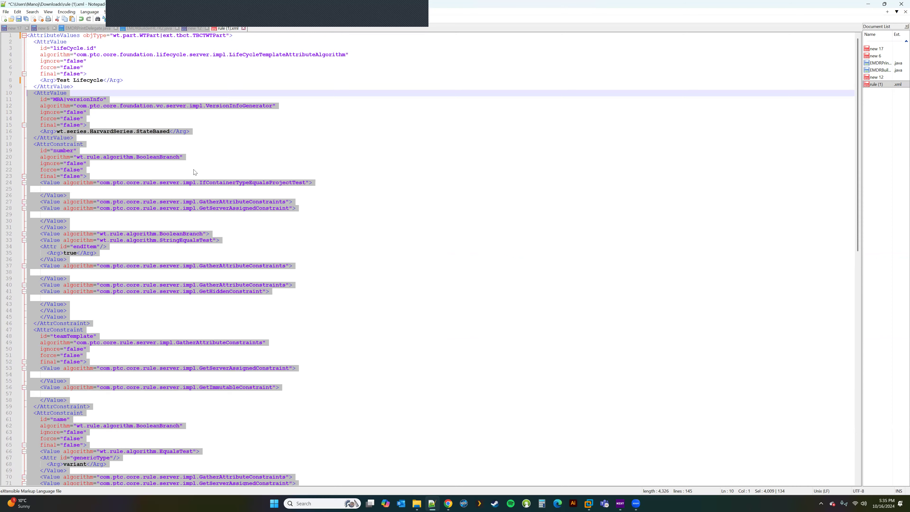
{"action": "scroll", "coordinate": [187, 262], "scroll_direction": "down", "scroll_amount": 6}
{"action": "left_click", "coordinate": [205, 324]}
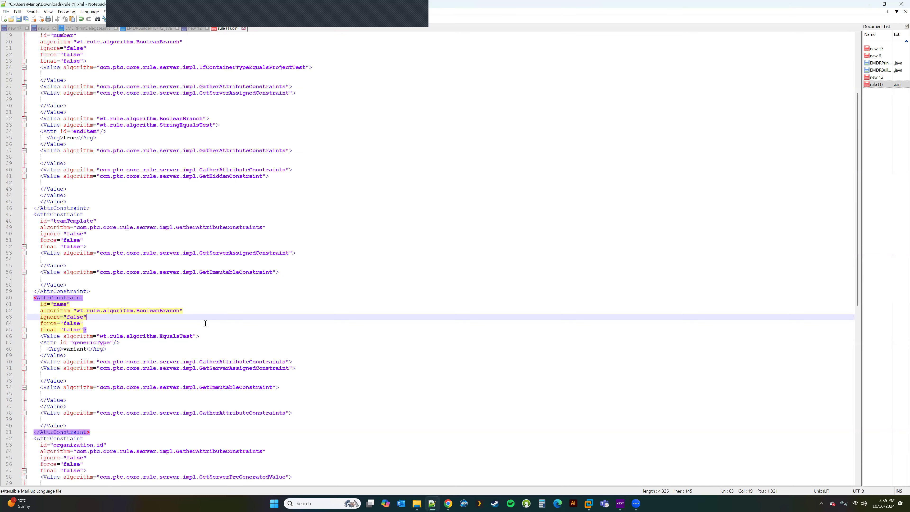
{"action": "scroll", "coordinate": [205, 323], "scroll_direction": "down", "scroll_amount": 7}
{"action": "scroll", "coordinate": [204, 322], "scroll_direction": "down", "scroll_amount": 7}
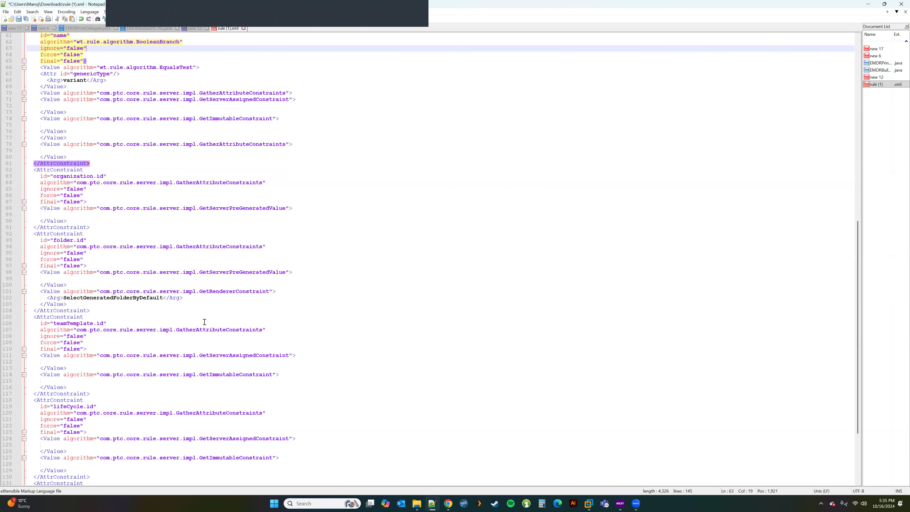
{"action": "scroll", "coordinate": [205, 322], "scroll_direction": "down", "scroll_amount": 4}
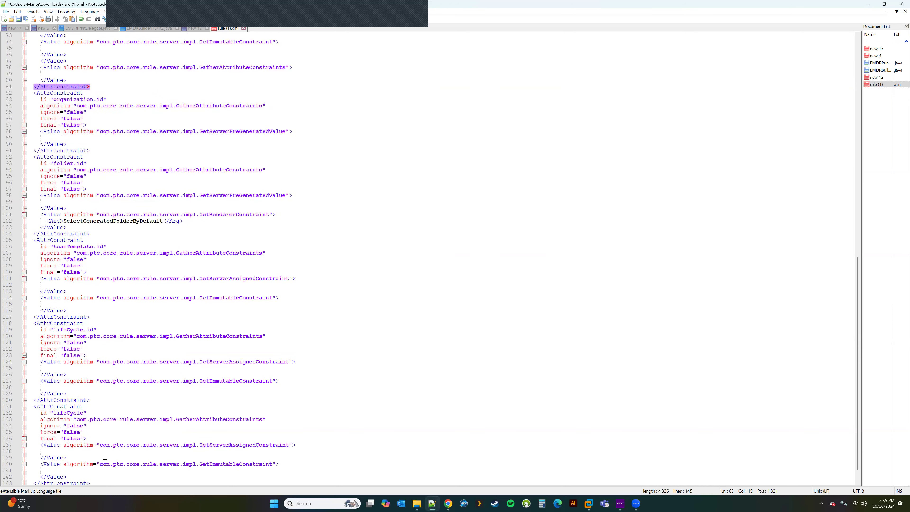
{"action": "scroll", "coordinate": [105, 462], "scroll_direction": "down", "scroll_amount": 1}
{"action": "left_click_drag", "start_coordinate": [90, 463], "coordinate": [57, 409]}
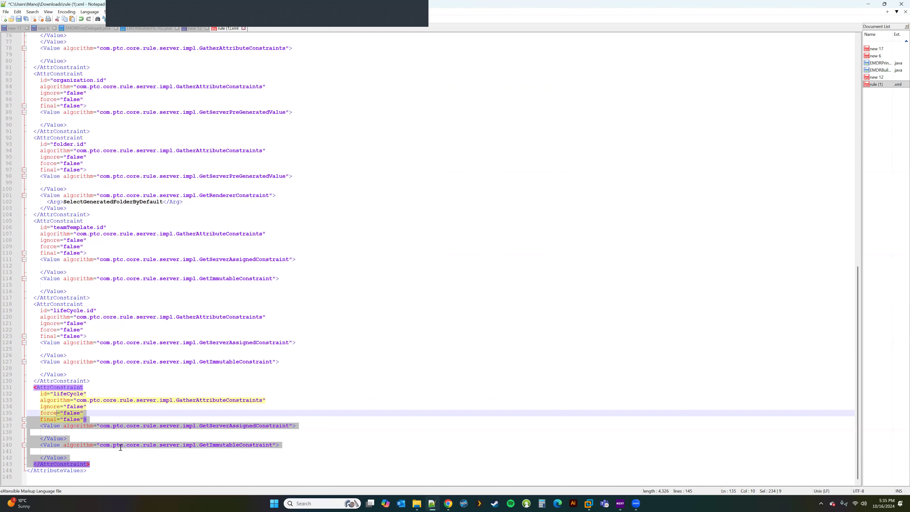
{"action": "left_click_drag", "start_coordinate": [120, 447], "coordinate": [122, 451]}
{"action": "key", "text": "Up"}
{"action": "key", "text": "Up"}
{"action": "key", "text": "Up"}
{"action": "key", "text": "Up"}
{"action": "key", "text": "Up"}
{"action": "key", "text": "Up"}
{"action": "key", "text": "End"}
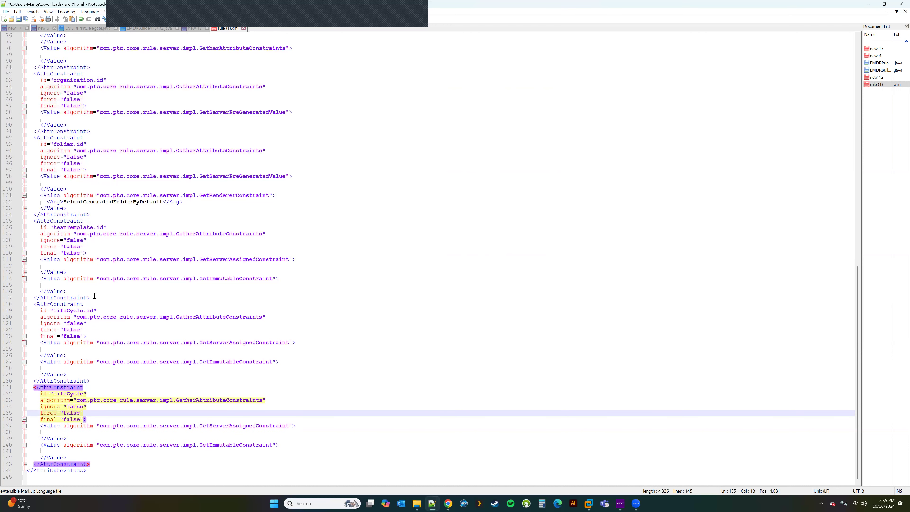
{"action": "left_click_drag", "start_coordinate": [90, 298], "coordinate": [29, 33]}
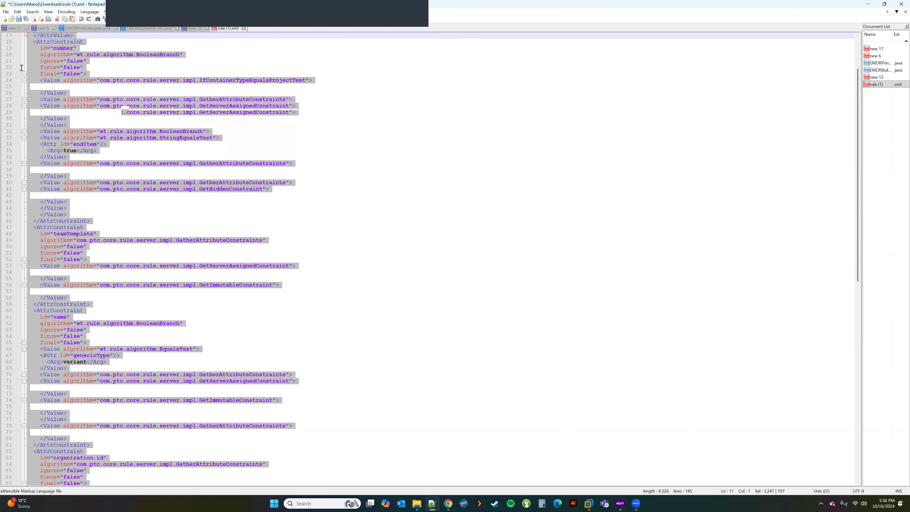
{"action": "key", "text": "ctrl+shift+Home"}
{"action": "left_click", "coordinate": [23, 99], "text": "shift"}
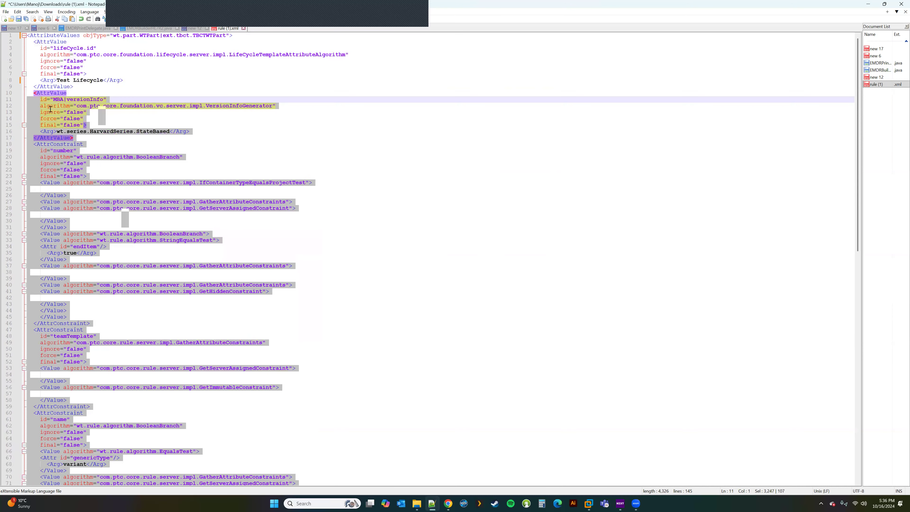
{"action": "key", "text": "Delete"}
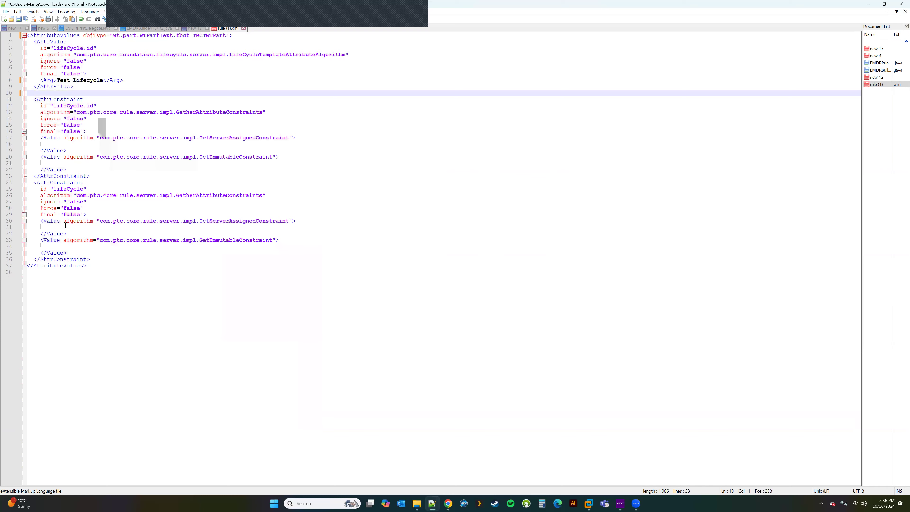
{"action": "key", "text": "BackSpace"}
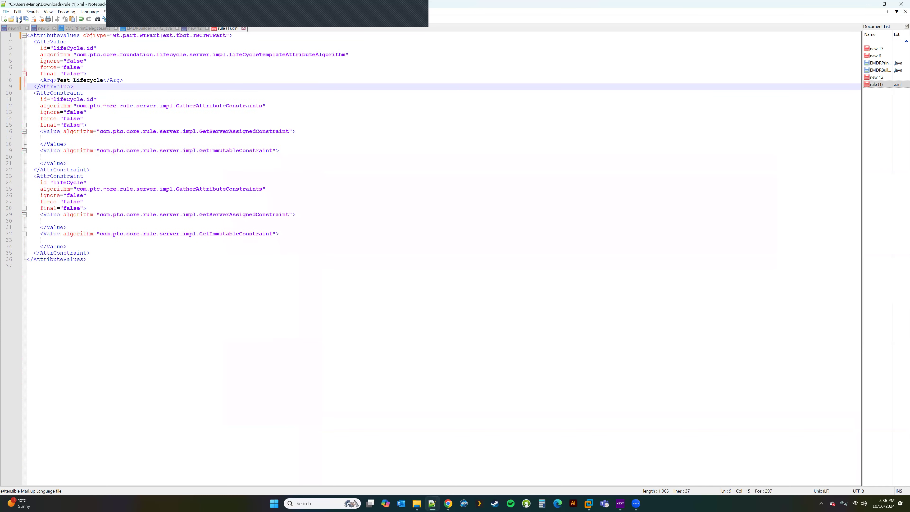
{"action": "key", "text": "ctrl+s"}
{"action": "left_click", "coordinate": [448, 504]}
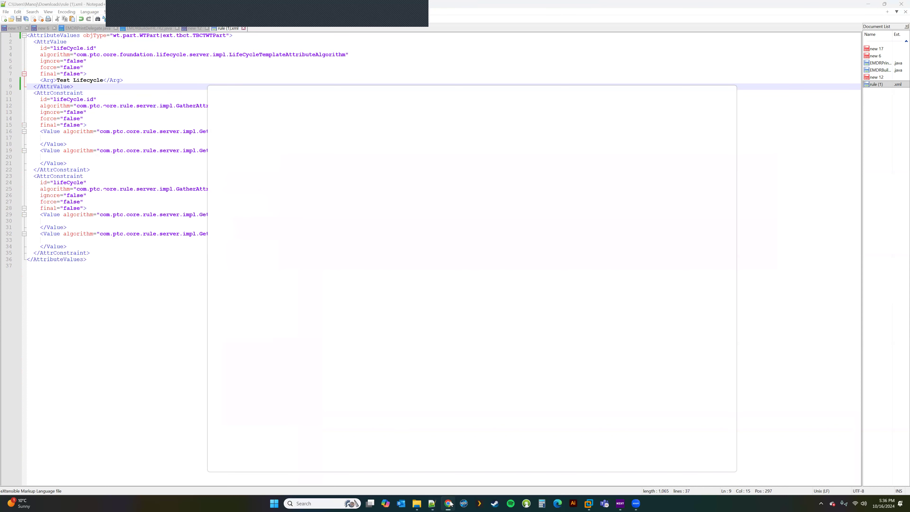
- Expand the TRIMA ACCEL product in the navigator and open its Utilities page
{"action": "left_click", "coordinate": [398, 56]}
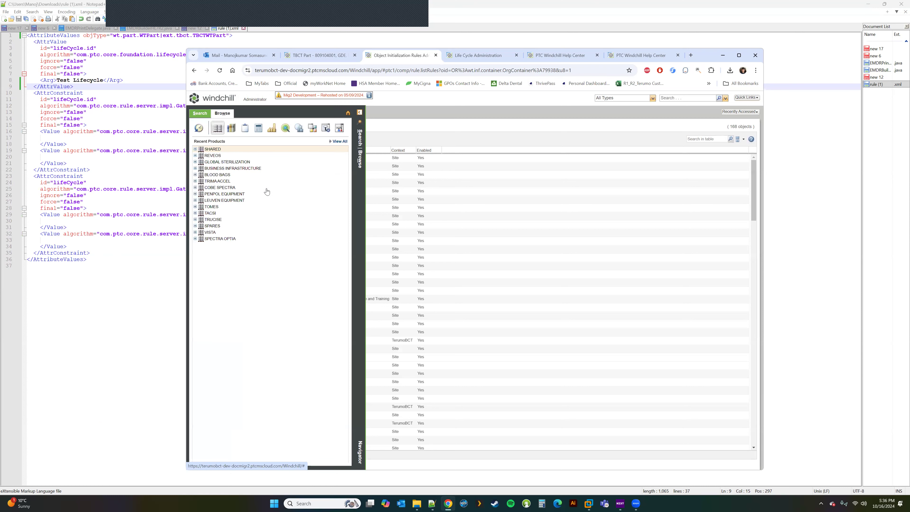
{"action": "left_click", "coordinate": [221, 181]}
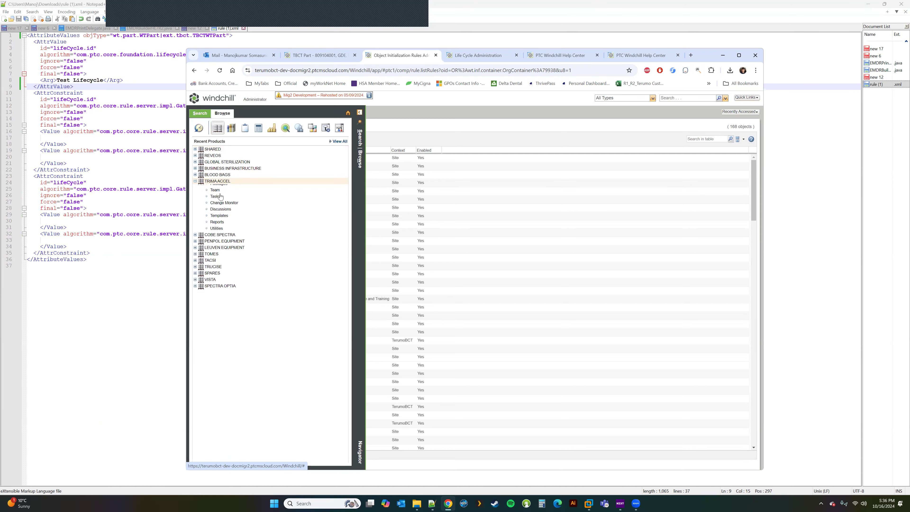
{"action": "left_click", "coordinate": [317, 206]}
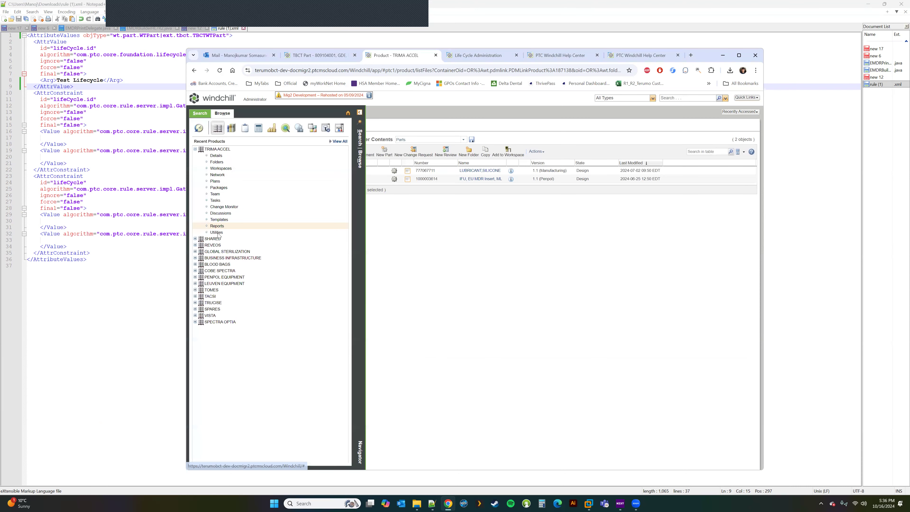
{"action": "left_click", "coordinate": [216, 232]}
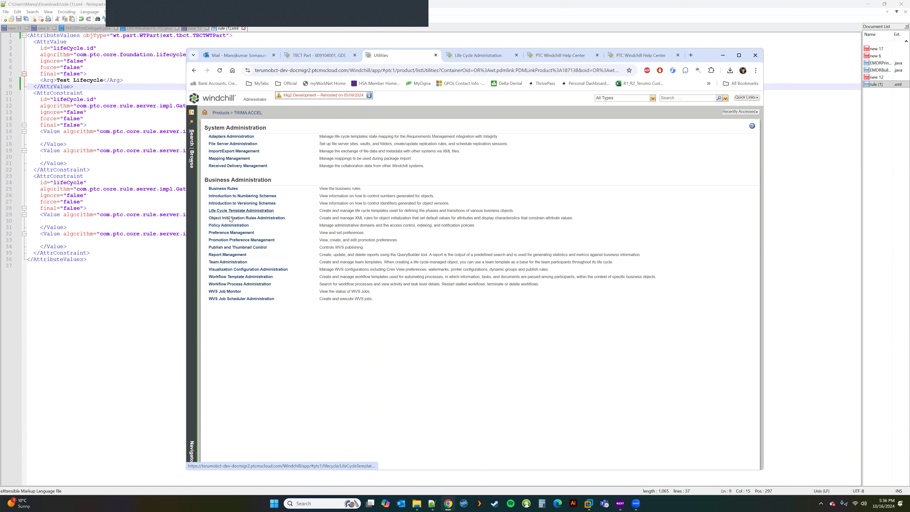
- Start a new initialization rule named 'Test TBCT Part OIR' with type TBCT Part
{"action": "left_click", "coordinate": [230, 218]}
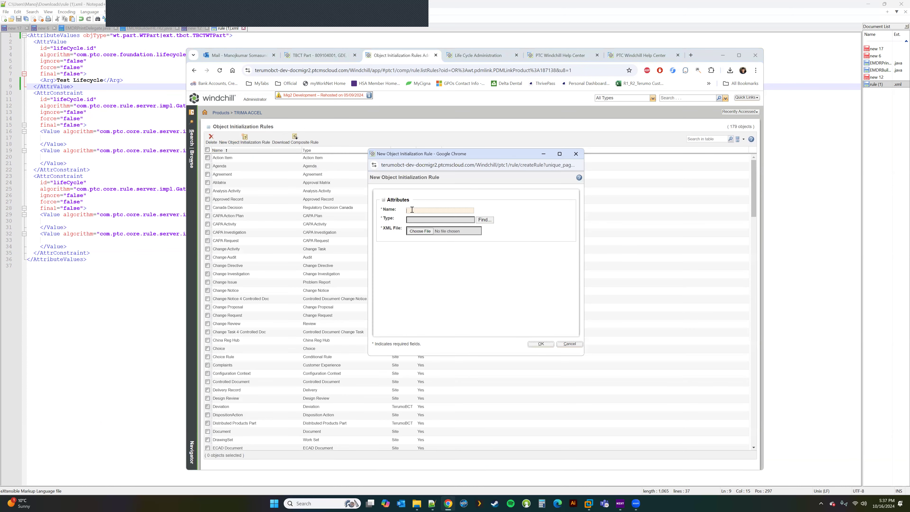
{"action": "type", "text": "Test TBCT Part OIR"}
{"action": "left_click", "coordinate": [485, 221]}
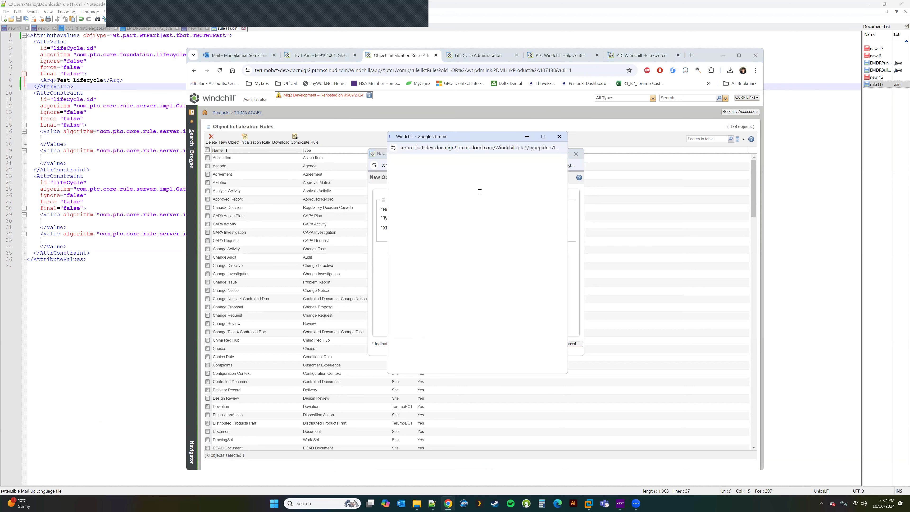
{"action": "left_click", "coordinate": [483, 190]}
{"action": "type", "text": "TBCT Part"}
{"action": "key", "text": "Return"}
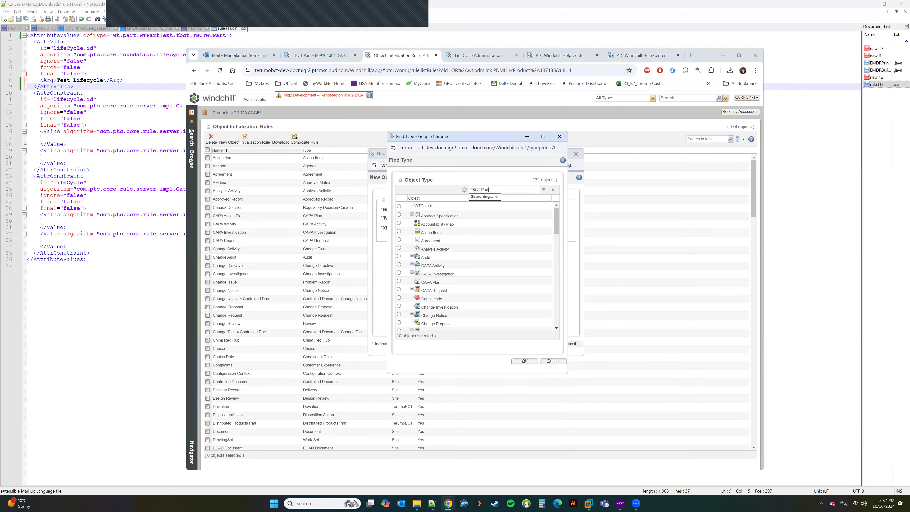
{"action": "left_click", "coordinate": [399, 261]}
{"action": "left_click", "coordinate": [533, 361]}
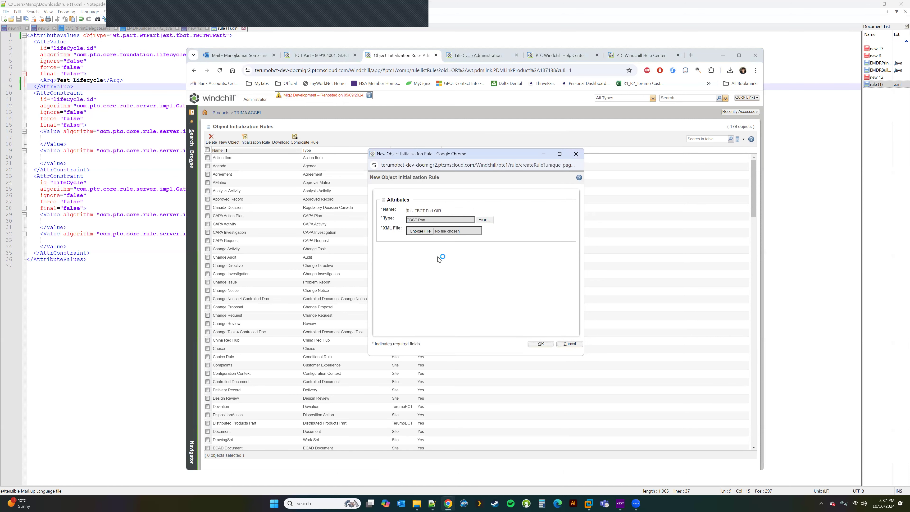
- Attach rule (1).xml and submit, then dismiss the duplicate-rule warning and cancel
{"action": "key", "text": "space"}
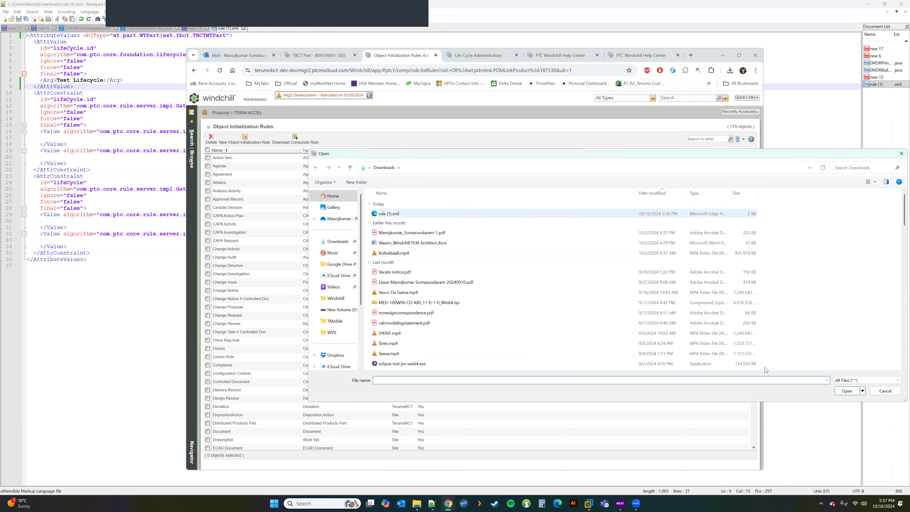
{"action": "key", "text": "Down"}
{"action": "key", "text": "Escape"}
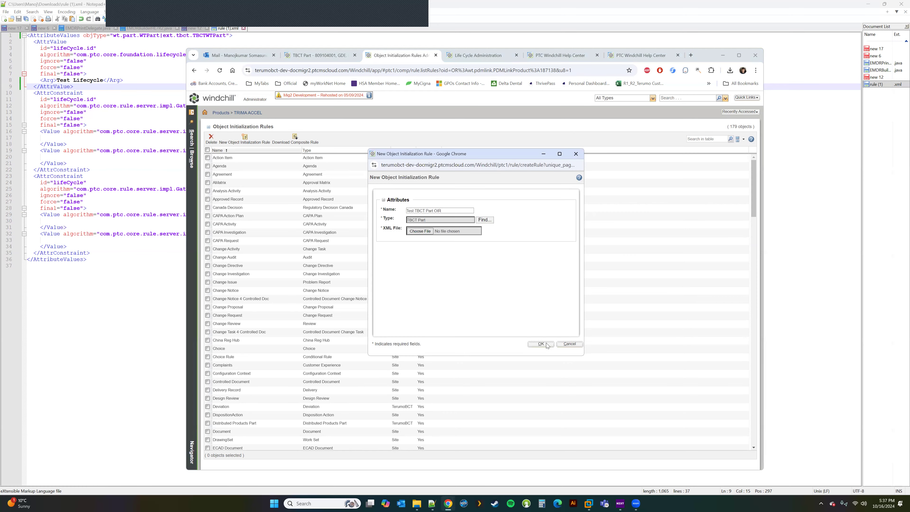
{"action": "left_click", "coordinate": [547, 344]}
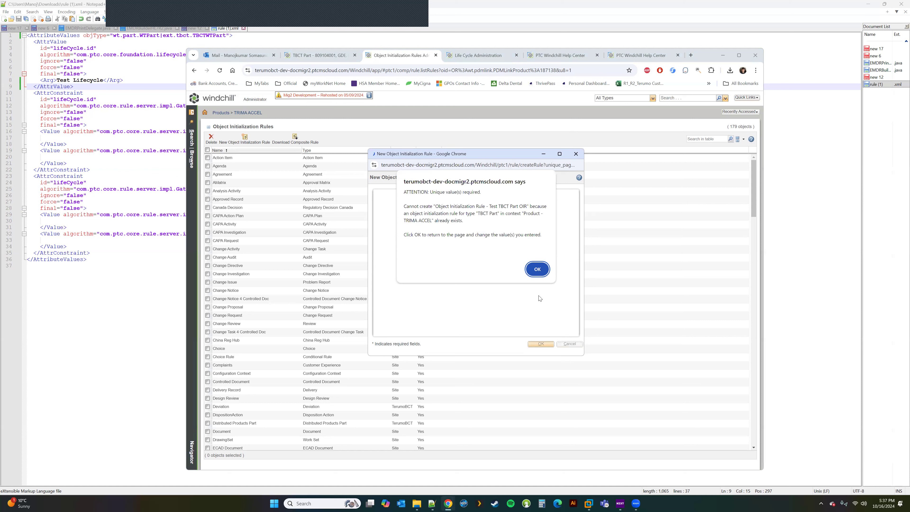
{"action": "left_click", "coordinate": [538, 269]}
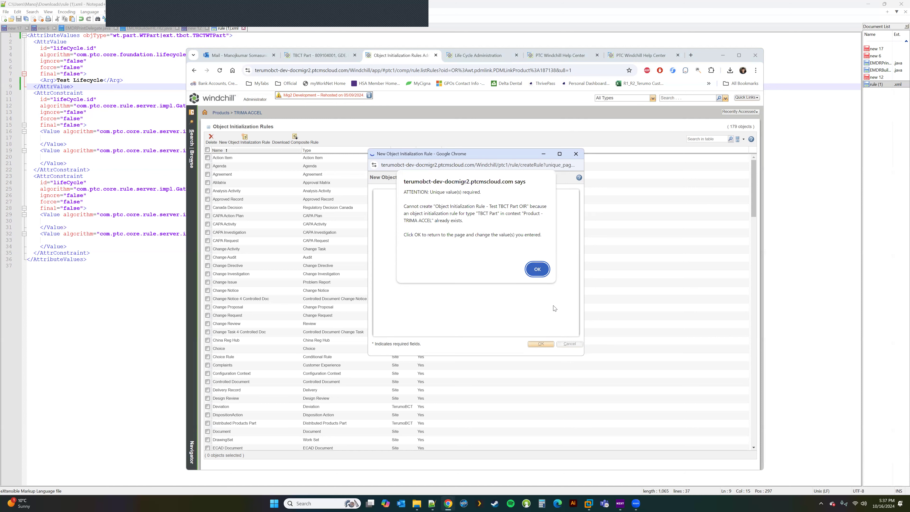
{"action": "left_click", "coordinate": [569, 344]}
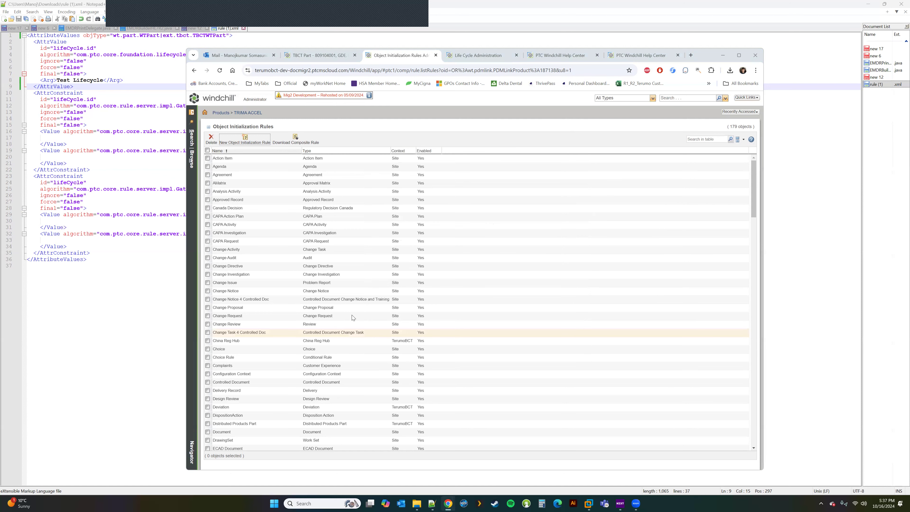
- Switch to COBE SPECTRA's object initialization rules, sort them by Context, and widen the Enabled column
{"action": "scroll", "coordinate": [350, 316], "scroll_direction": "down", "scroll_amount": 5}
{"action": "scroll", "coordinate": [356, 317], "scroll_direction": "down", "scroll_amount": 5}
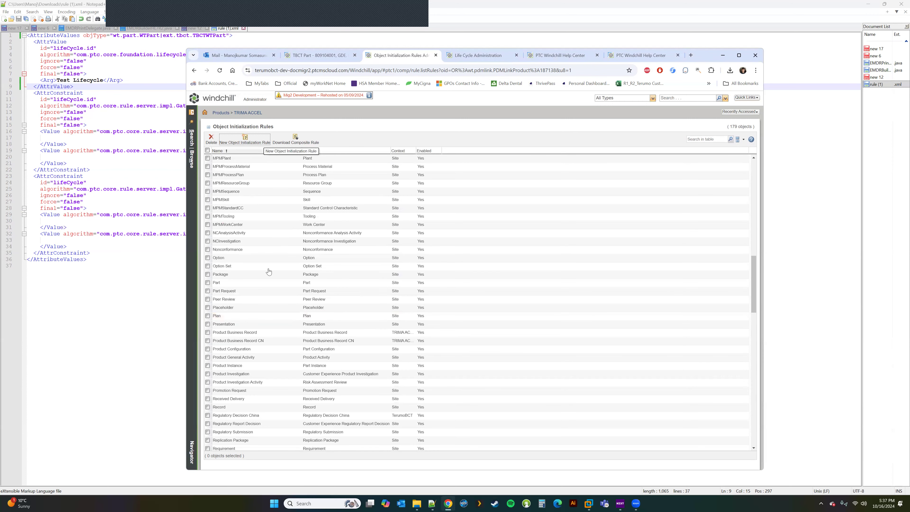
{"action": "left_click", "coordinate": [191, 112]}
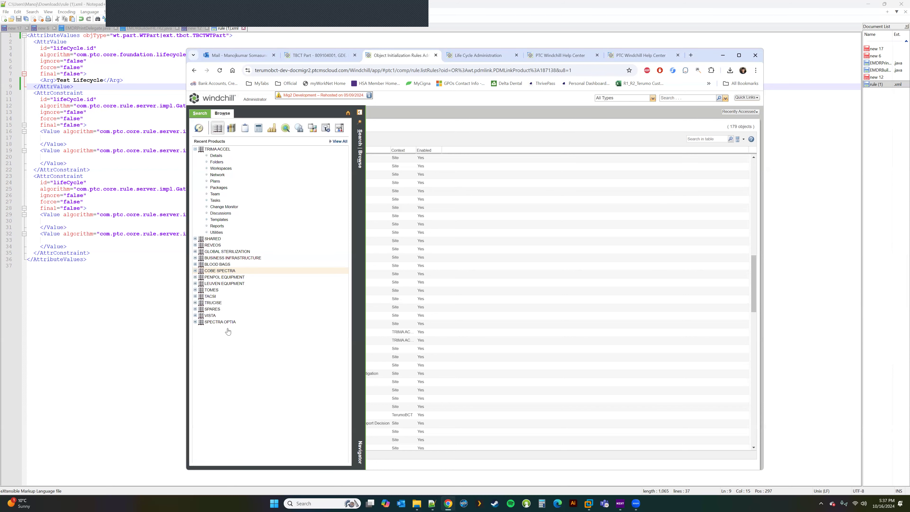
{"action": "left_click", "coordinate": [231, 271]}
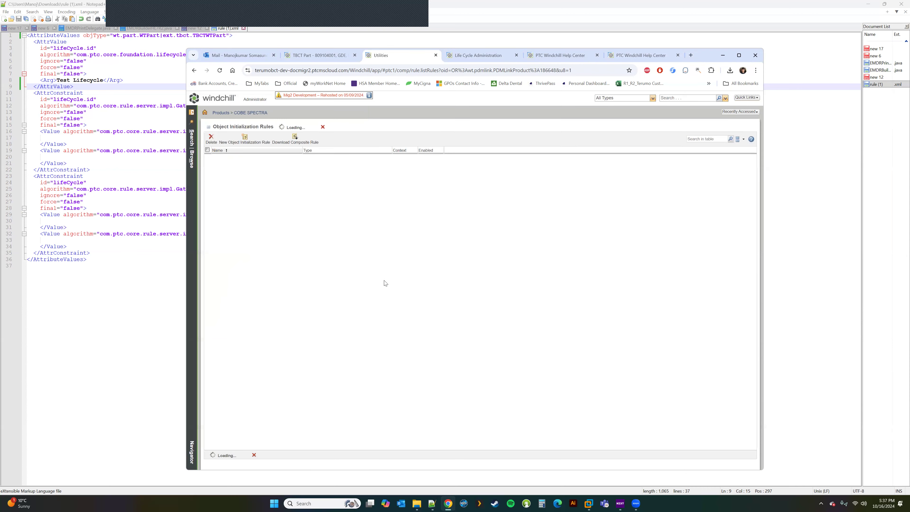
{"action": "left_click", "coordinate": [400, 151]}
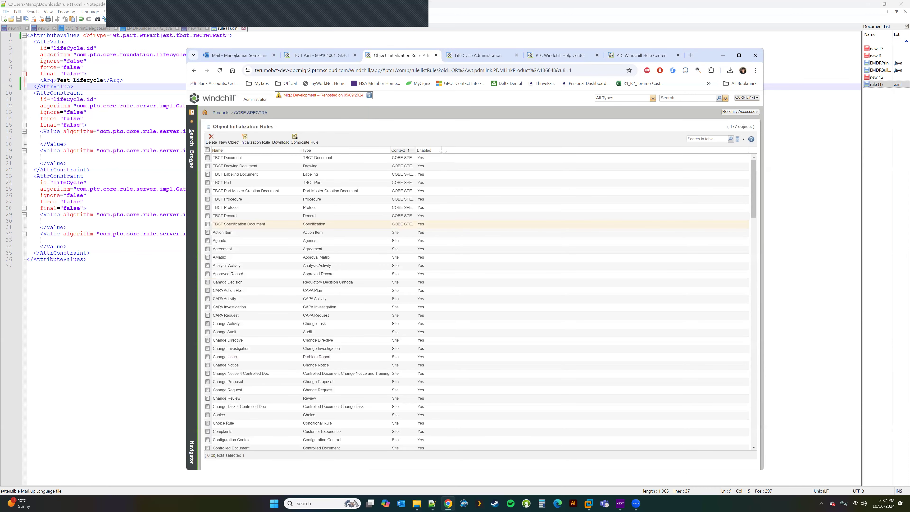
{"action": "left_click_drag", "start_coordinate": [441, 150], "coordinate": [449, 150]}
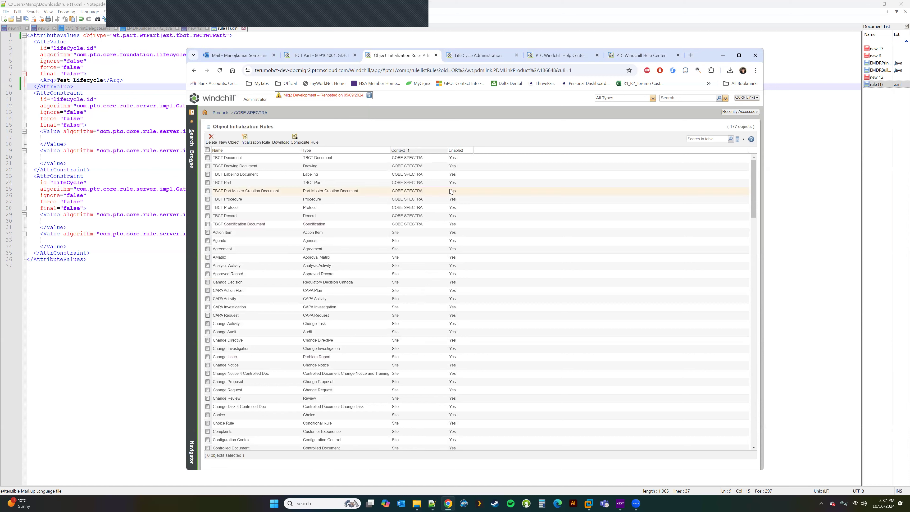
- Download the COBE SPECTRA TBCT Part rule's XML and save it as TBCT Part.xml
{"action": "right_click", "coordinate": [233, 183]}
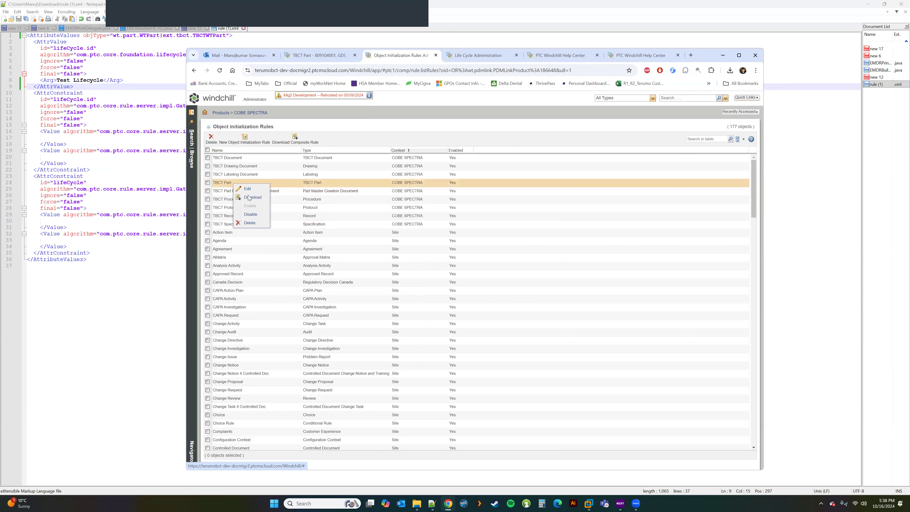
{"action": "left_click", "coordinate": [253, 197]}
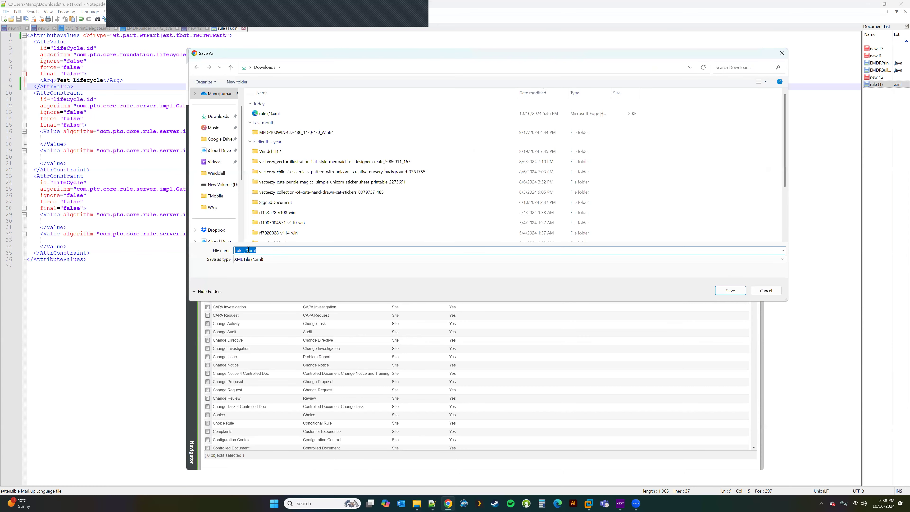
{"action": "type", "text": "TBCT Part"}
{"action": "left_click", "coordinate": [730, 290]}
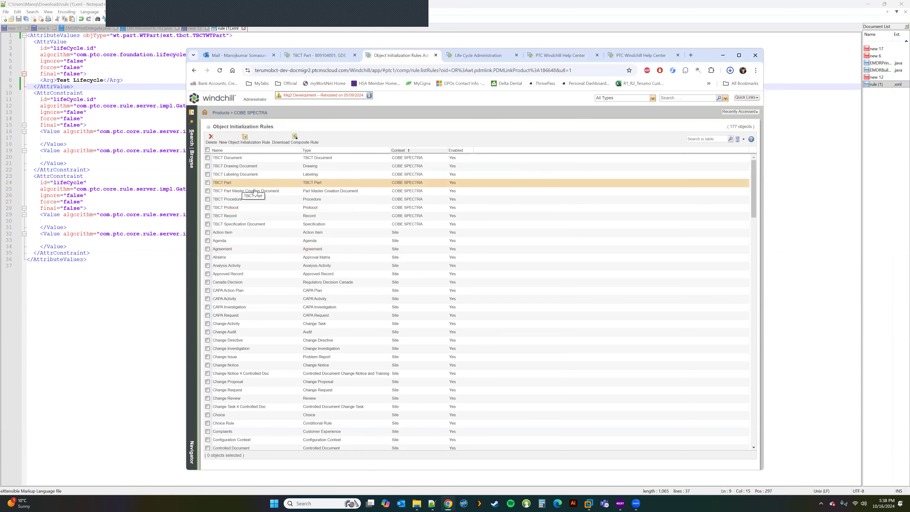
- Edit the TBCT Part rule to use rule (1).xml as its XML file and save it
{"action": "left_click", "coordinate": [254, 191]}
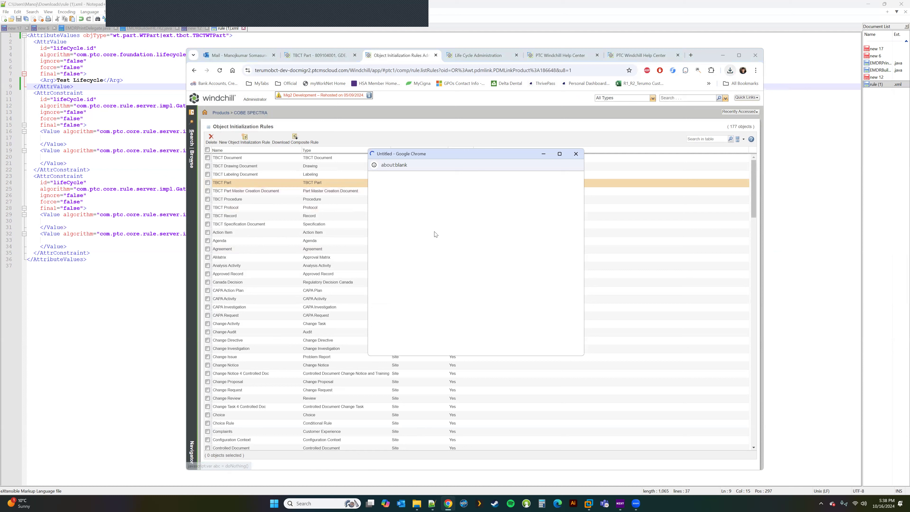
{"action": "left_click", "coordinate": [414, 230]}
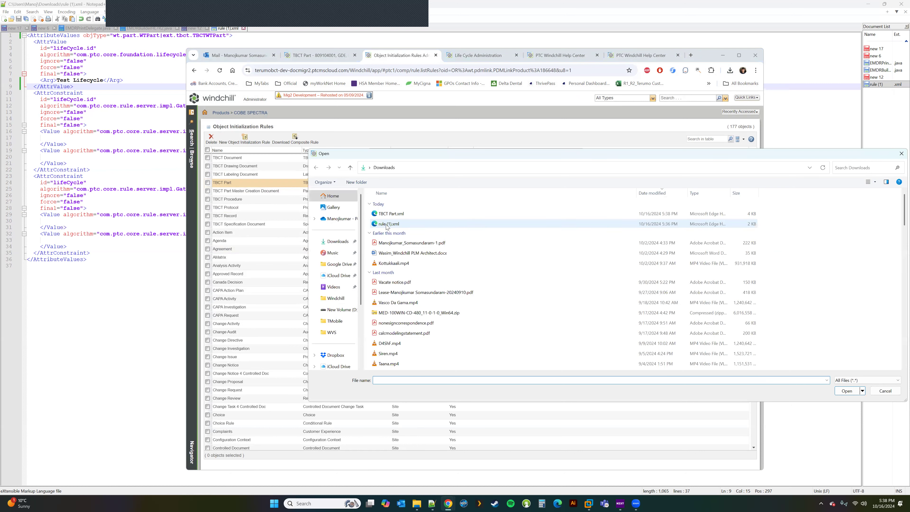
{"action": "left_click", "coordinate": [388, 223]}
{"action": "left_click", "coordinate": [846, 391]}
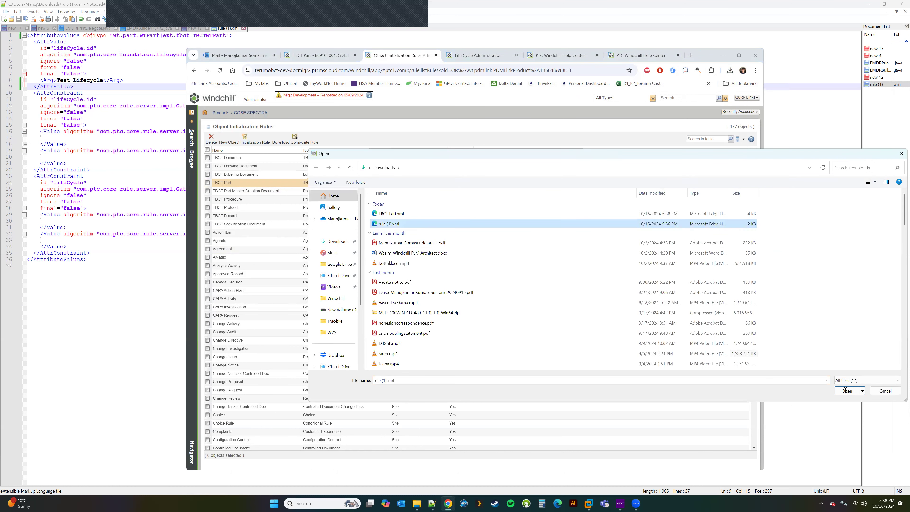
{"action": "left_click", "coordinate": [541, 344]}
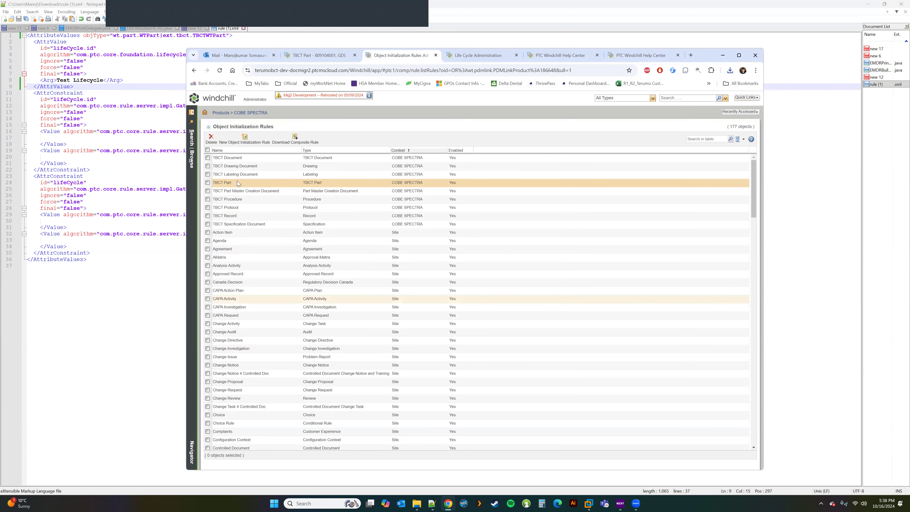
- Start a new part named Test Part with Separable assembly mode and Lot default trace code
{"action": "left_click", "coordinate": [192, 114]}
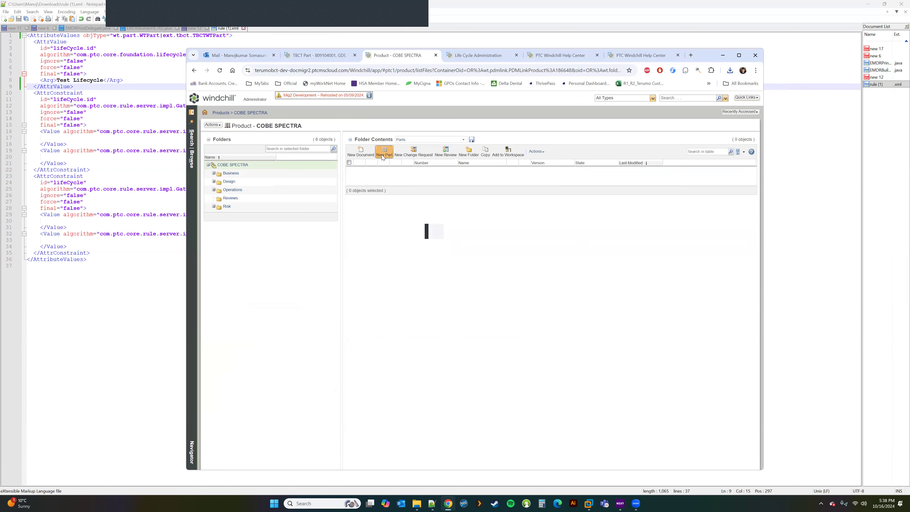
{"action": "left_click", "coordinate": [384, 152]}
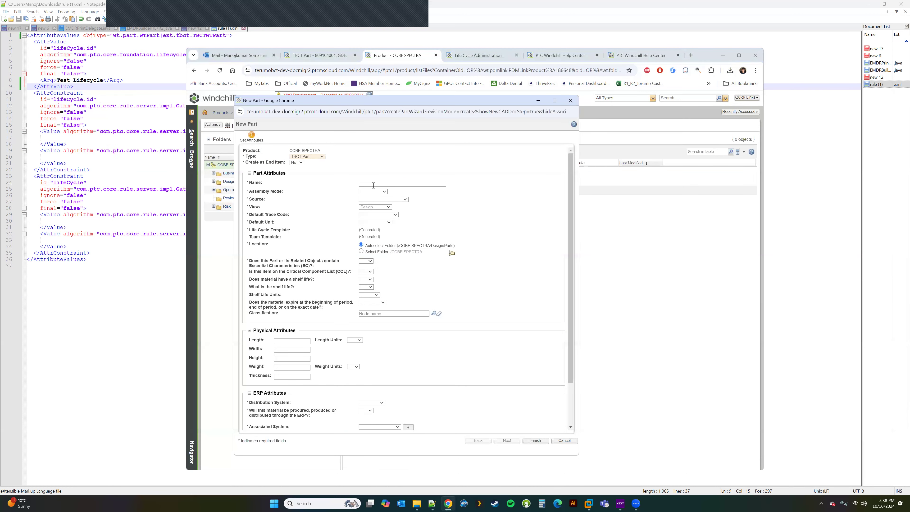
{"action": "left_click", "coordinate": [373, 184]}
{"action": "type", "text": "Test Part"}
{"action": "left_click", "coordinate": [375, 191]}
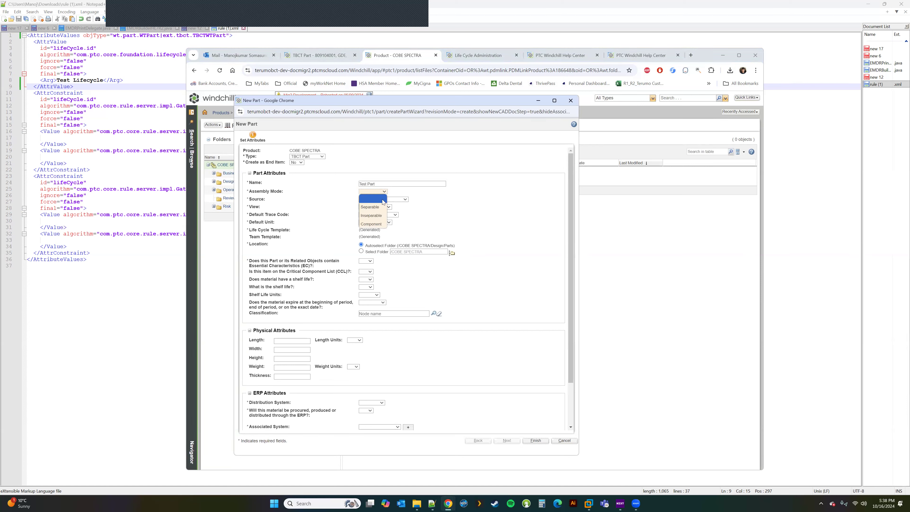
{"action": "left_click", "coordinate": [371, 206]}
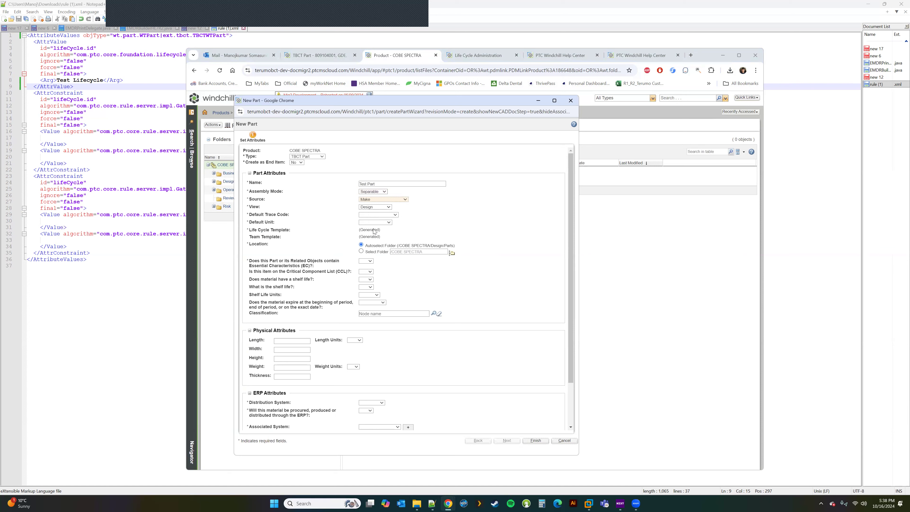
{"action": "left_click", "coordinate": [378, 215]}
{"action": "left_click", "coordinate": [364, 229]}
- Mark Test Part as on the critical component list, leaving shelf-life blank
{"action": "left_click", "coordinate": [374, 222]}
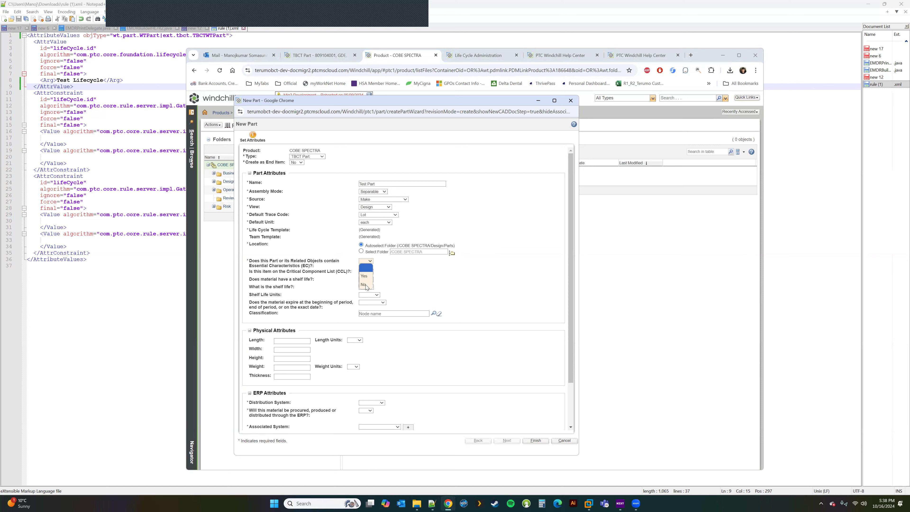
{"action": "left_click", "coordinate": [365, 271]}
{"action": "left_click", "coordinate": [365, 287]}
{"action": "left_click", "coordinate": [370, 289]}
{"action": "left_click", "coordinate": [366, 291]}
- Set distribution system SAP-1000, ERP procurement, and Disposables as the associated system
{"action": "scroll", "coordinate": [267, 283], "scroll_direction": "down", "scroll_amount": 1}
{"action": "scroll", "coordinate": [349, 357], "scroll_direction": "down", "scroll_amount": 2}
{"action": "left_click", "coordinate": [372, 352]}
{"action": "left_click", "coordinate": [366, 363]}
{"action": "left_click", "coordinate": [370, 378]}
{"action": "left_click", "coordinate": [380, 375]}
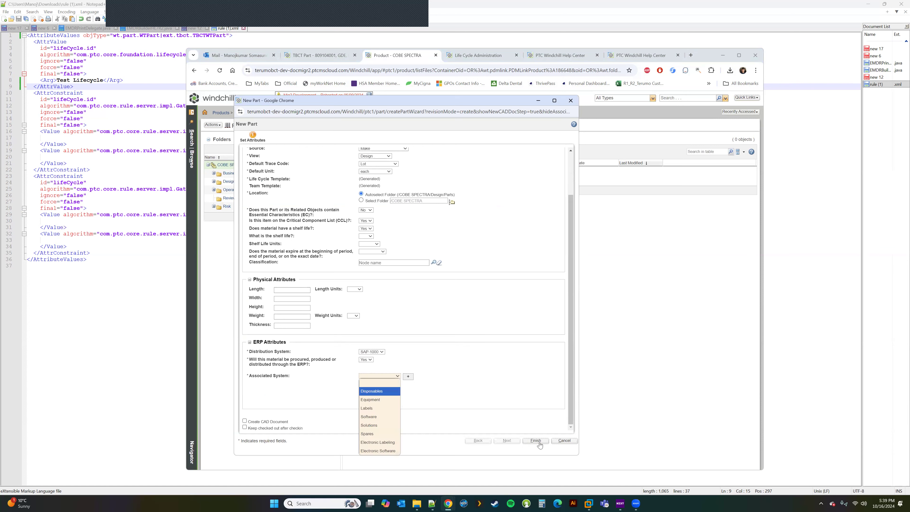
{"action": "left_click", "coordinate": [372, 385]}
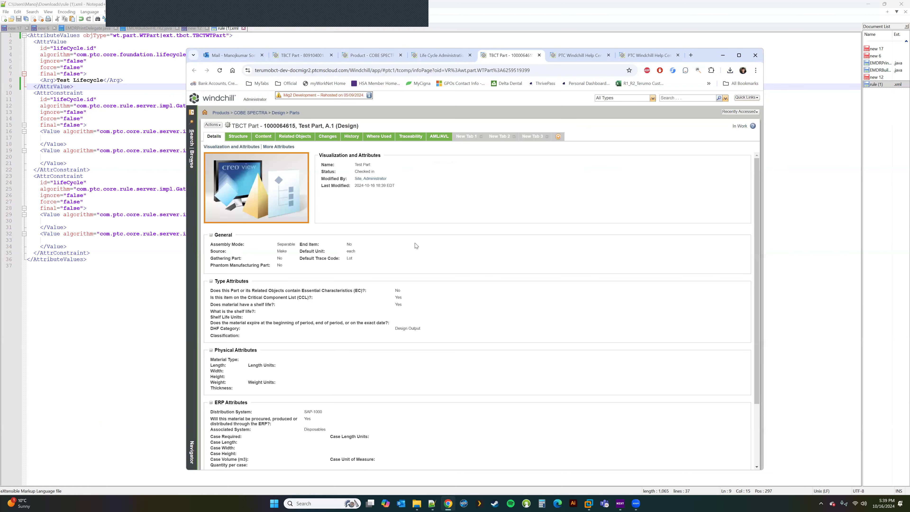
- Review Test Part A.1 in In Work, then go to the Life Cycle Templates administration page
{"action": "scroll", "coordinate": [417, 246], "scroll_direction": "down", "scroll_amount": 2}
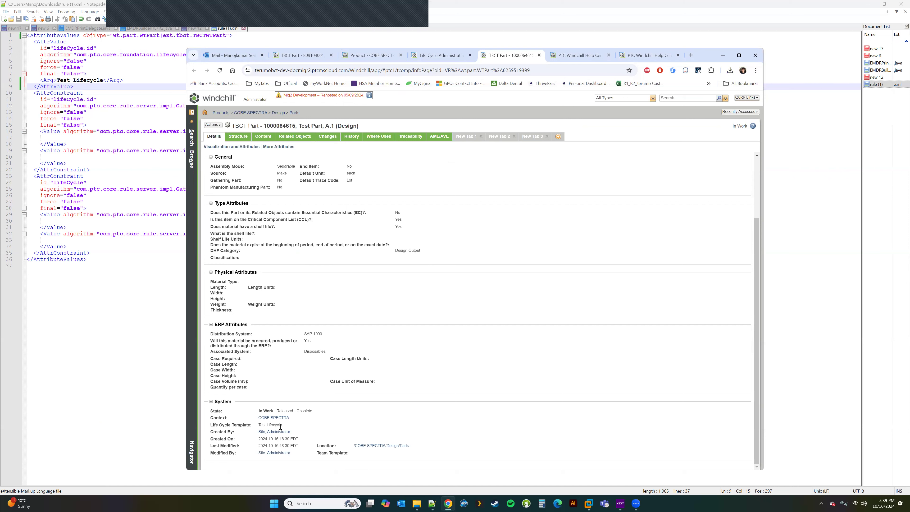
{"action": "left_click", "coordinate": [216, 126]}
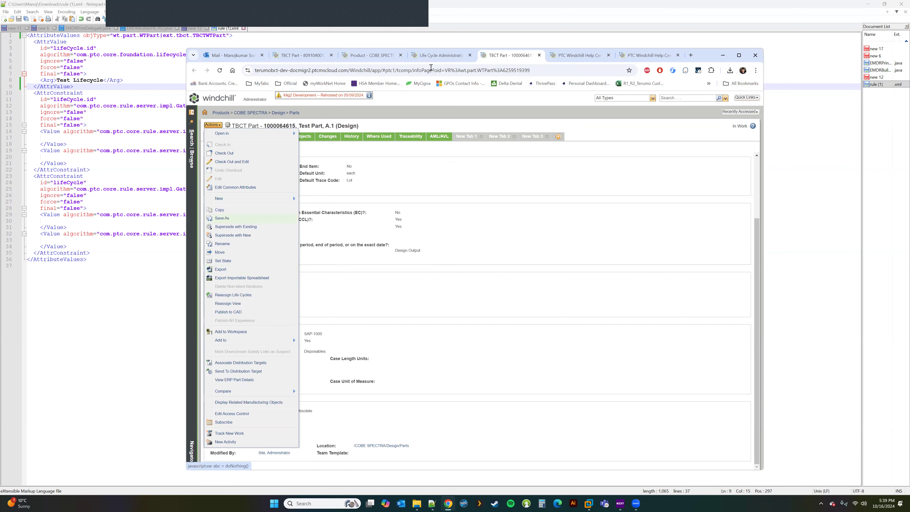
{"action": "left_click", "coordinate": [440, 56]}
- View the Test Lifecycle template maximized, check its In Work transitions, then return to the Test Part page
{"action": "right_click", "coordinate": [288, 158]}
{"action": "left_click", "coordinate": [301, 163]}
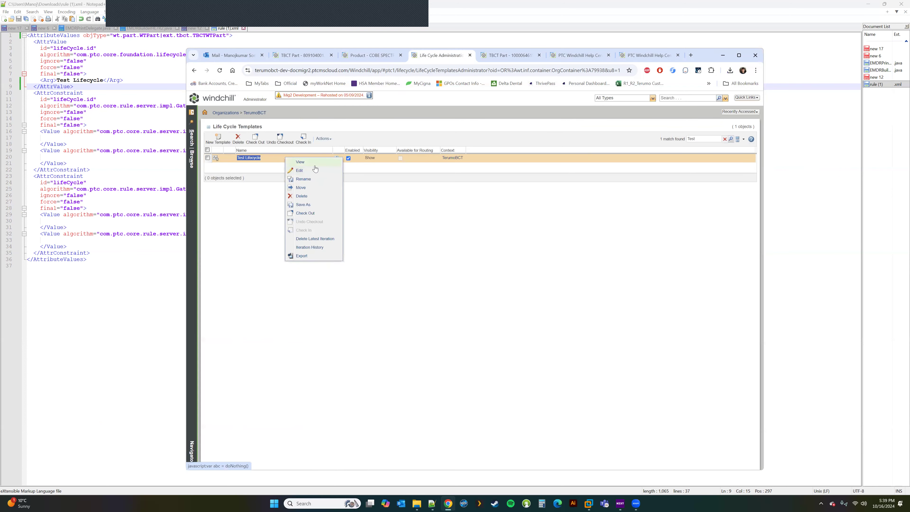
{"action": "left_click", "coordinate": [580, 125]}
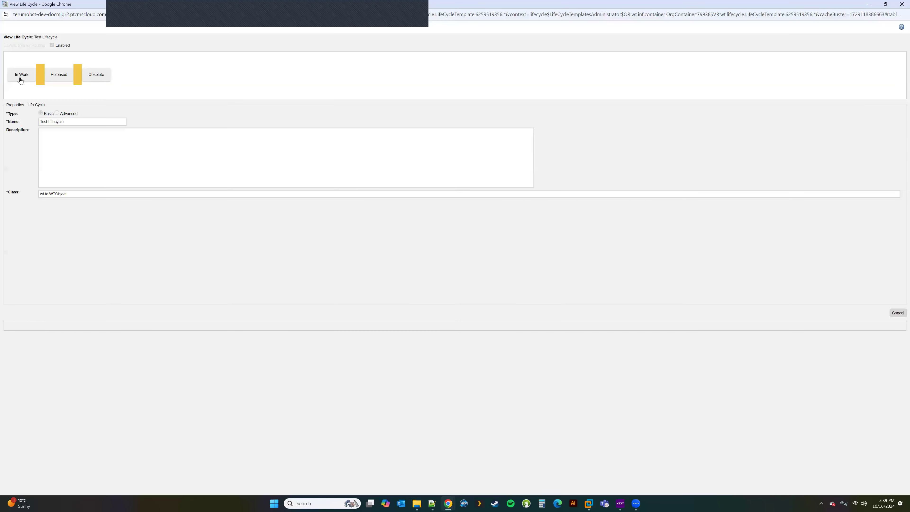
{"action": "left_click", "coordinate": [20, 78]}
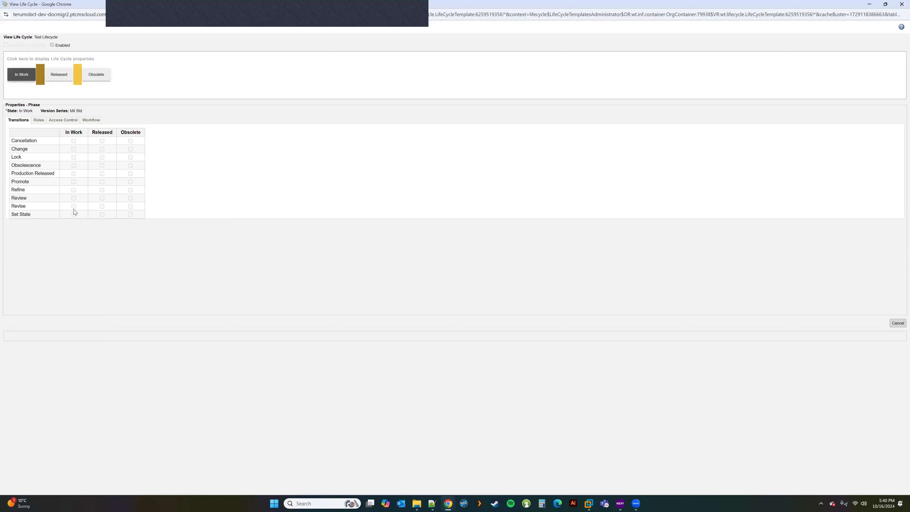
{"action": "mouse_move", "coordinate": [448, 503]}
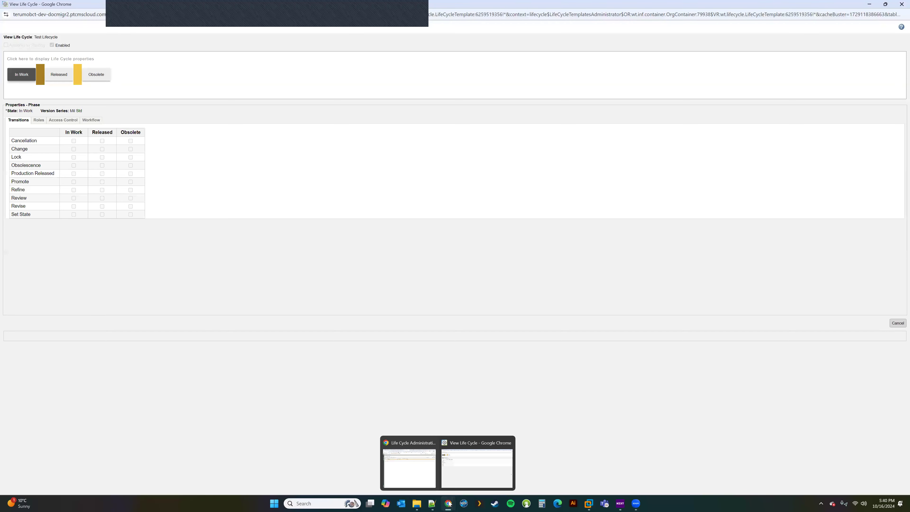
{"action": "left_click", "coordinate": [420, 475]}
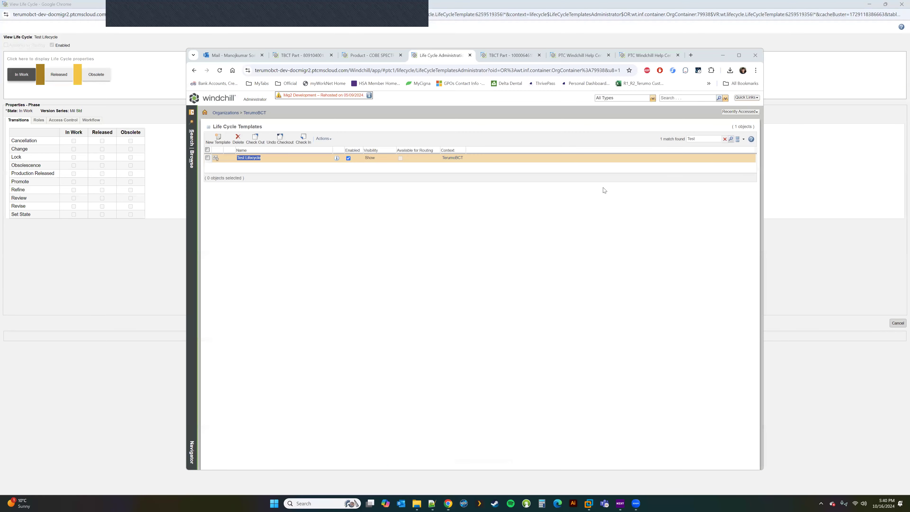
{"action": "left_click", "coordinate": [497, 55]}
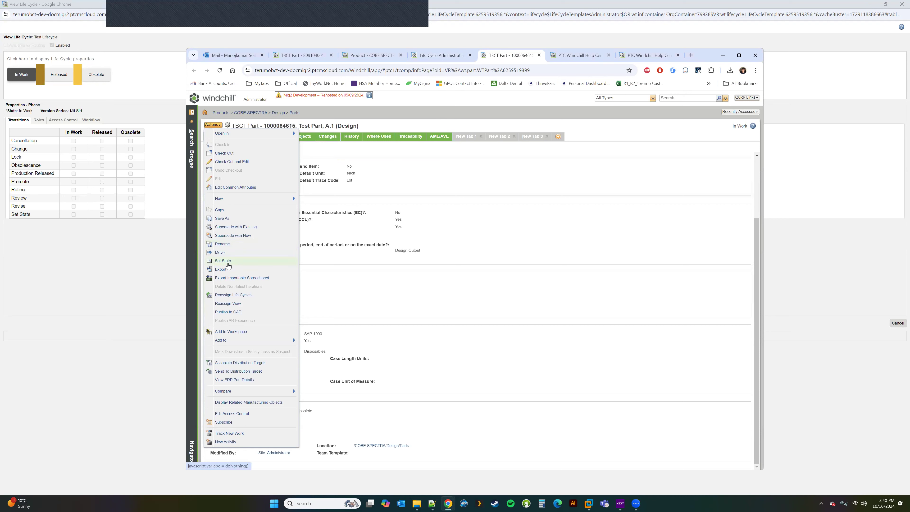
- Set Test Part A.1's state to Released and view the template's Released phase transitions
{"action": "left_click", "coordinate": [359, 286]}
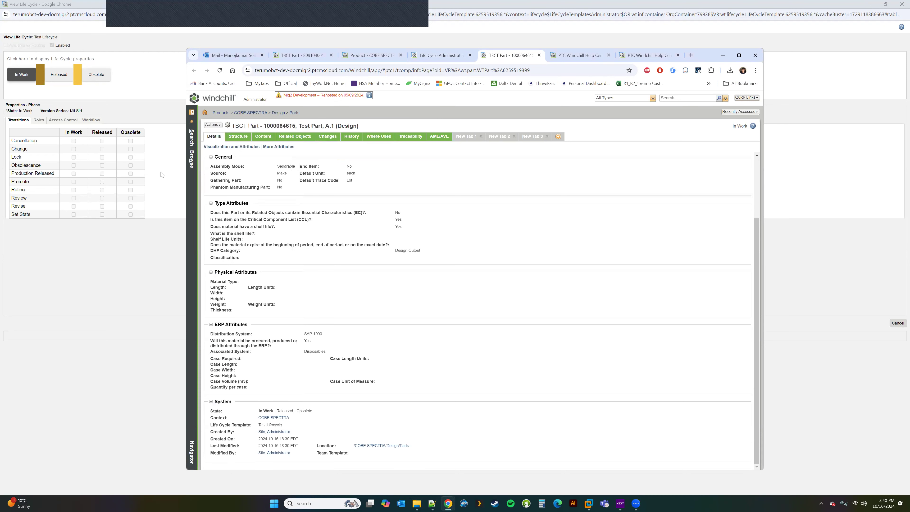
{"action": "left_click", "coordinate": [213, 125]}
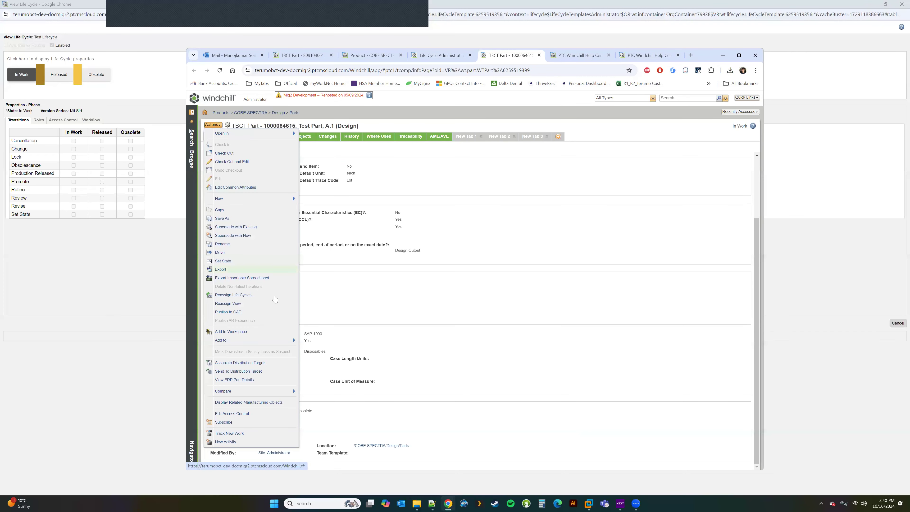
{"action": "left_click", "coordinate": [222, 260]}
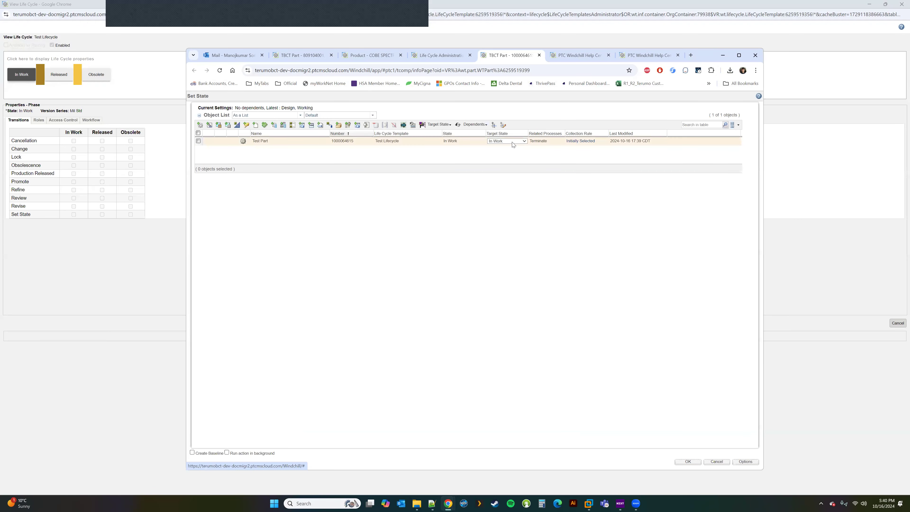
{"action": "left_click", "coordinate": [513, 141]}
{"action": "left_click", "coordinate": [503, 157]}
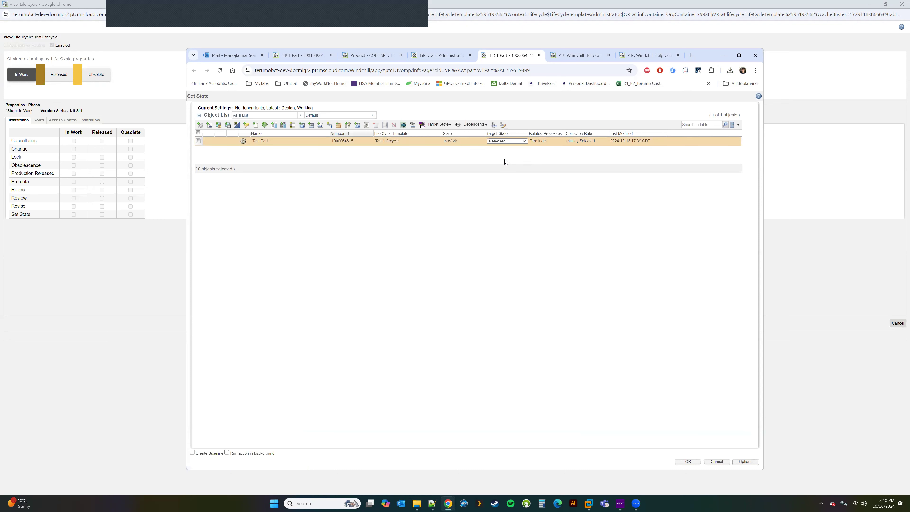
{"action": "left_click", "coordinate": [688, 462]}
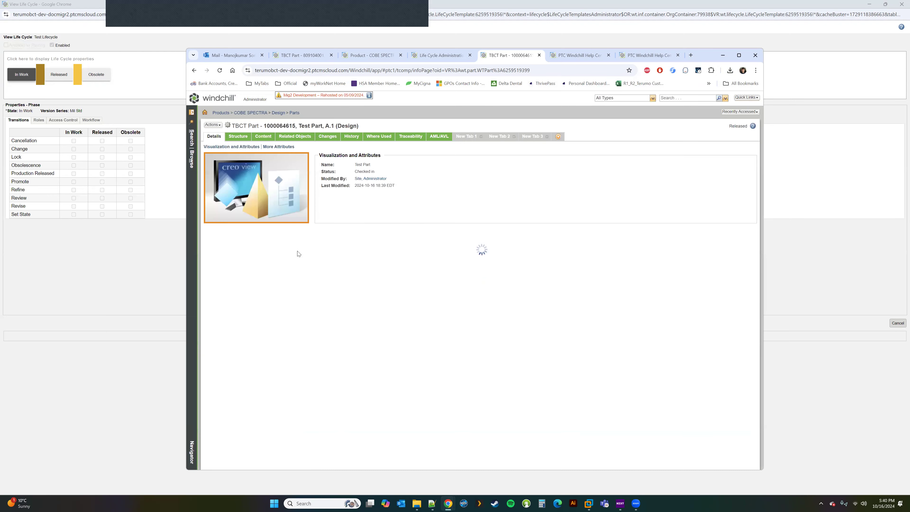
{"action": "left_click", "coordinate": [215, 125]}
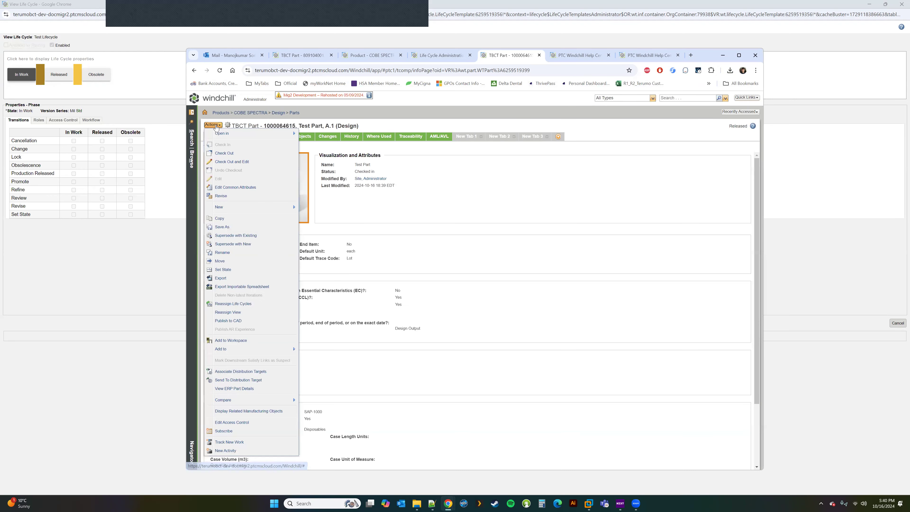
{"action": "left_click", "coordinate": [59, 74]}
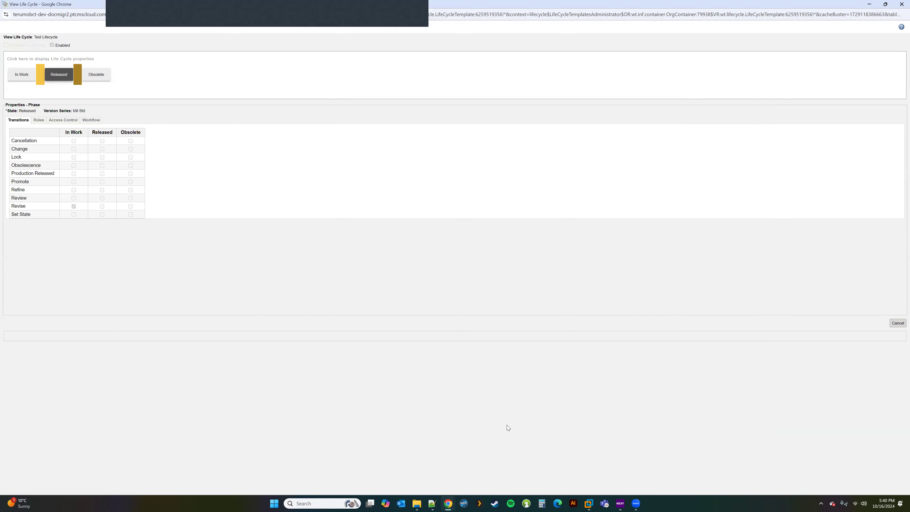
- Revise the Released Test Part to revision B.1, returning it to In Work
{"action": "mouse_move", "coordinate": [450, 502]}
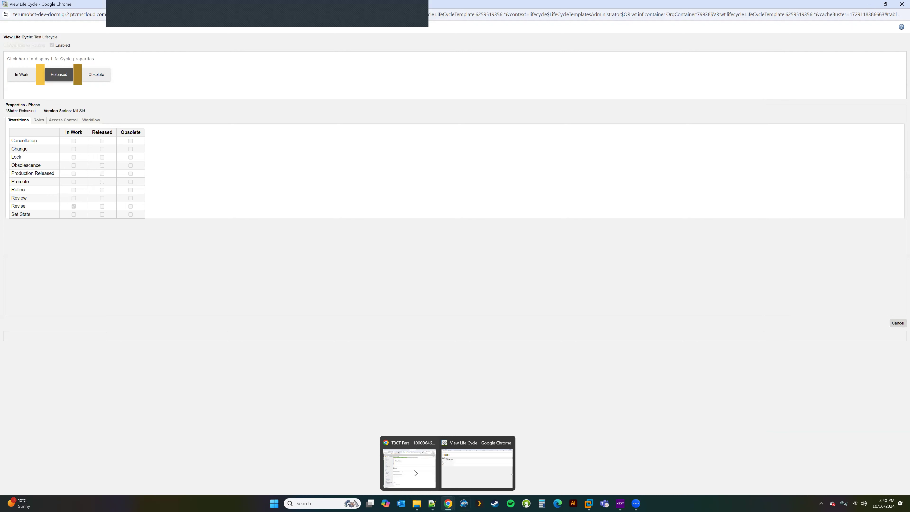
{"action": "key", "text": "alt+Tab"}
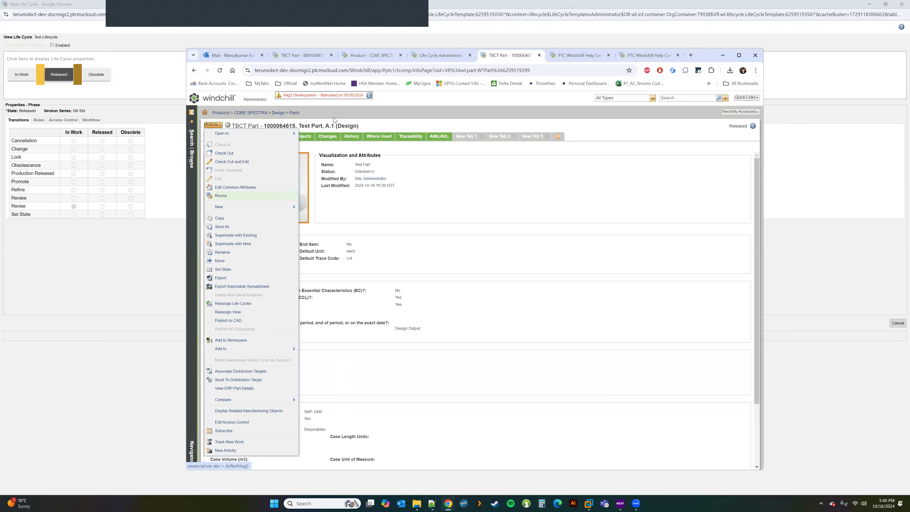
{"action": "left_click", "coordinate": [226, 195]}
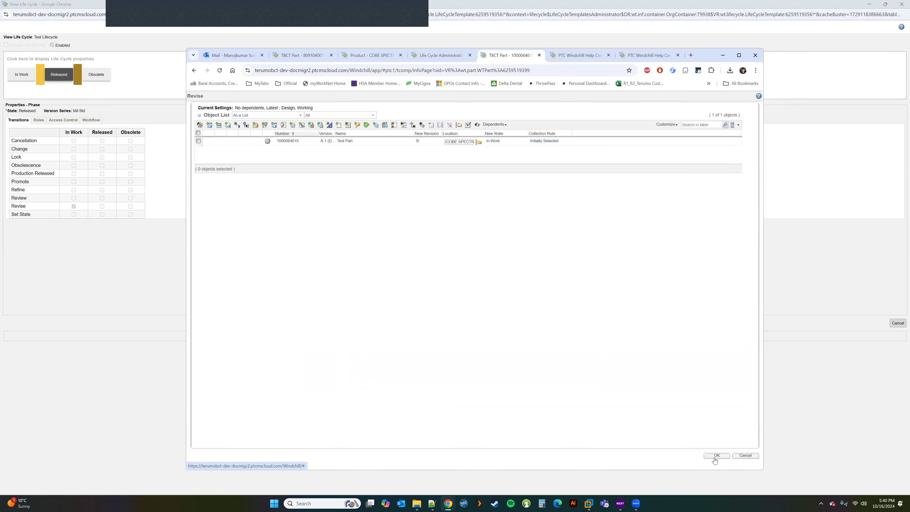
{"action": "left_click", "coordinate": [716, 455]}
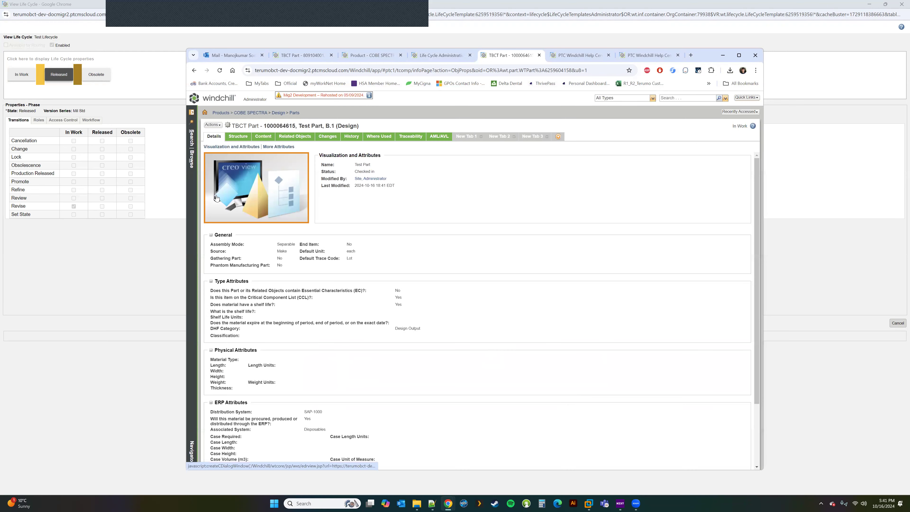
{"action": "left_click", "coordinate": [211, 124]}
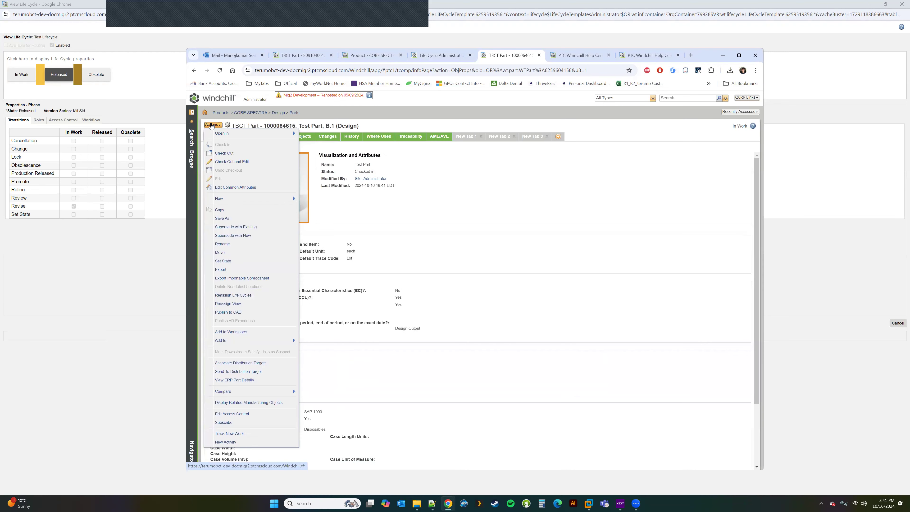
- Change Test Part B.1's state from In Work to Obsolete
{"action": "left_click", "coordinate": [227, 261]}
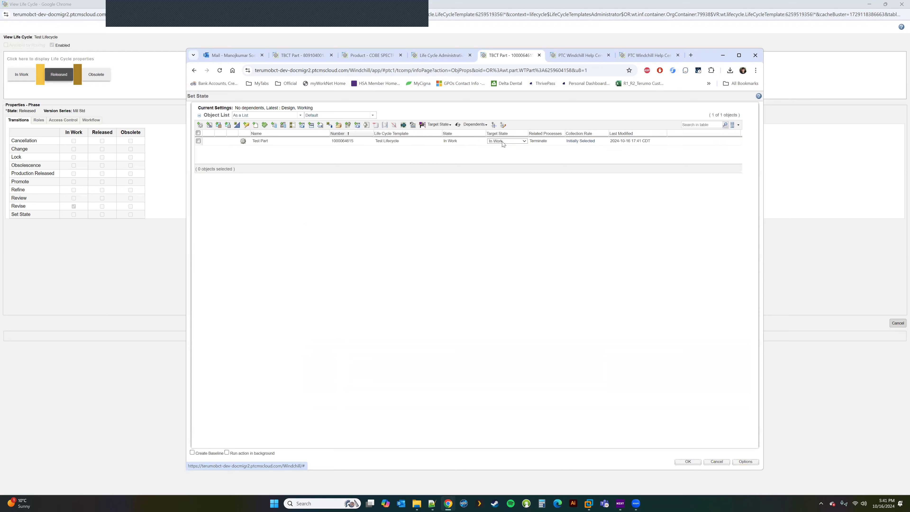
{"action": "left_click", "coordinate": [503, 144]}
{"action": "left_click", "coordinate": [501, 164]}
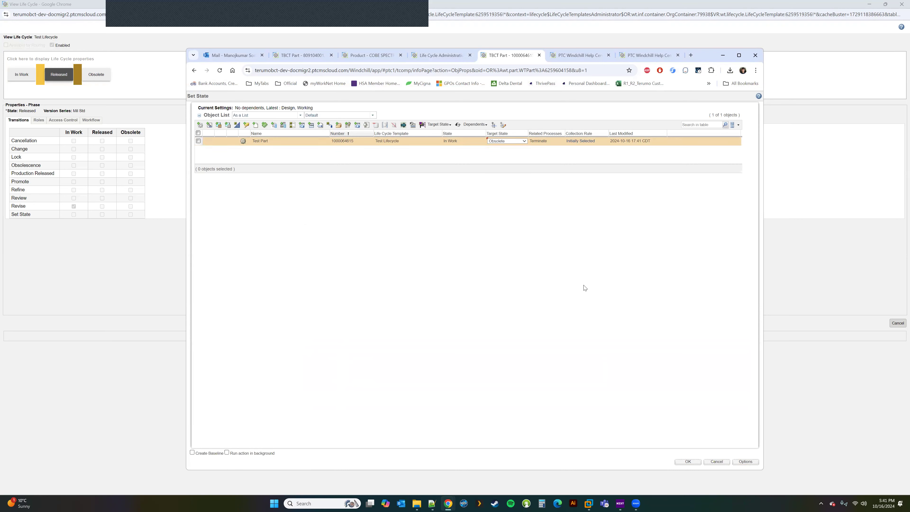
{"action": "left_click", "coordinate": [691, 462]}
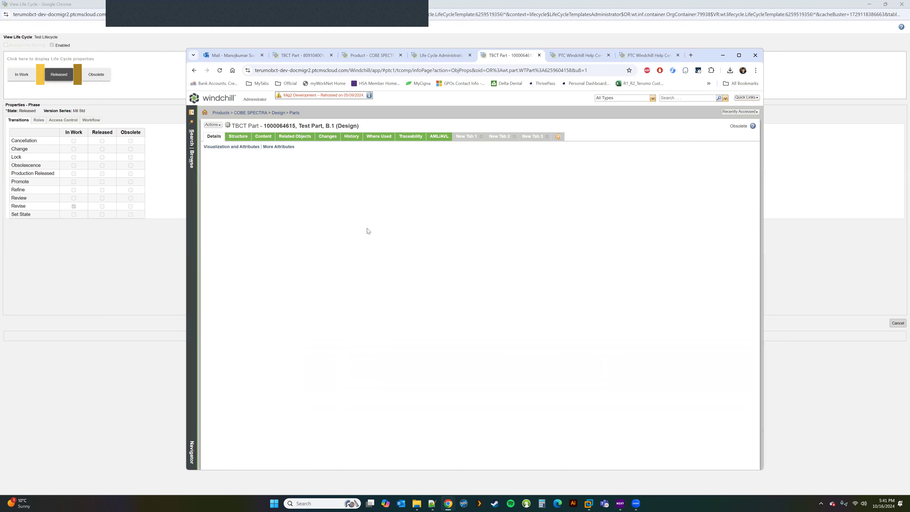
{"action": "left_click", "coordinate": [212, 125]}
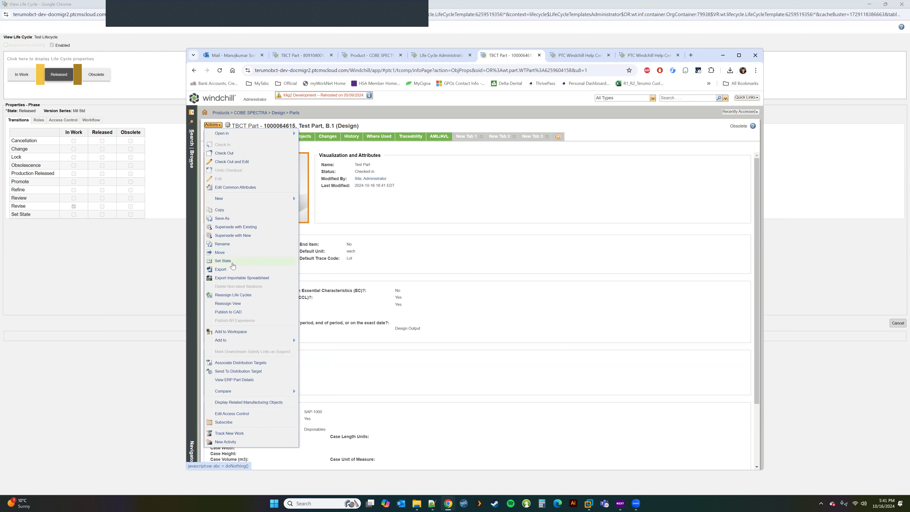
- Inspect Test Lifecycle's In Work, overall properties and Released transitions, then bring the TBCT Part window forward
{"action": "left_click", "coordinate": [509, 255]}
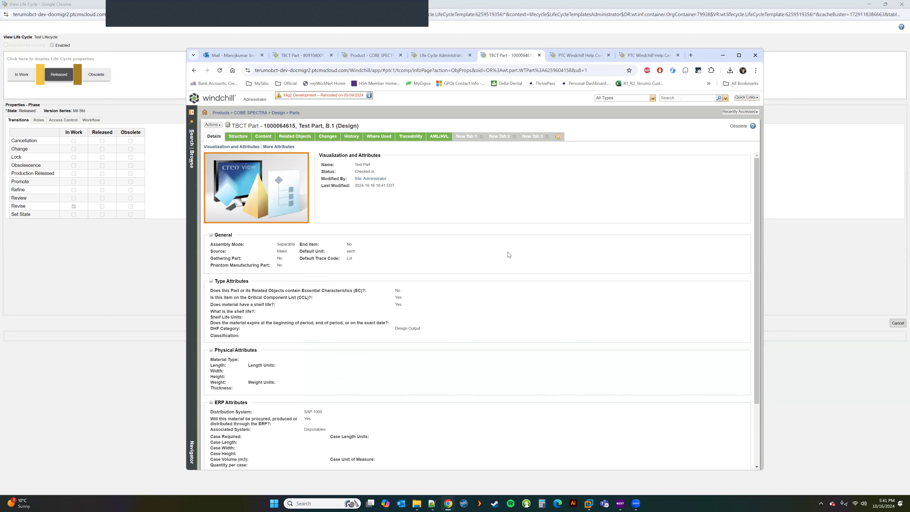
{"action": "left_click", "coordinate": [105, 281]}
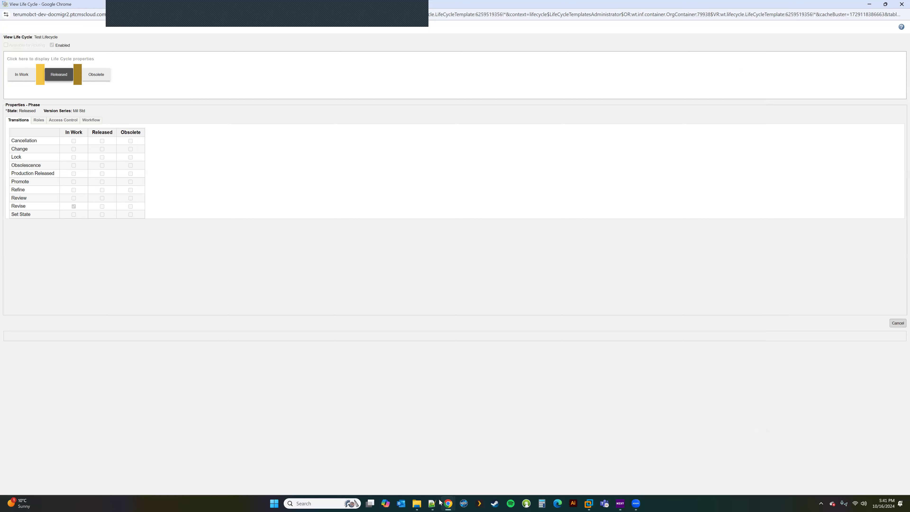
{"action": "mouse_move", "coordinate": [448, 504]}
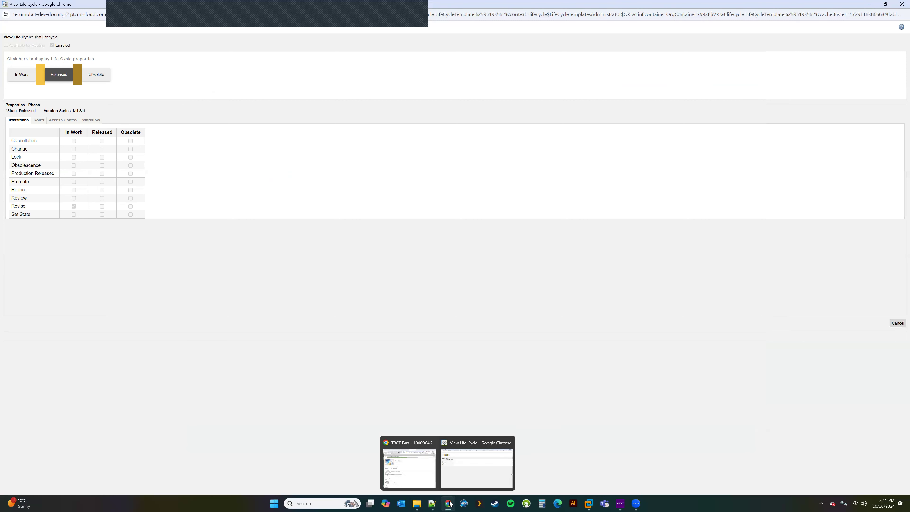
{"action": "left_click", "coordinate": [468, 476]}
{"action": "left_click", "coordinate": [14, 75]}
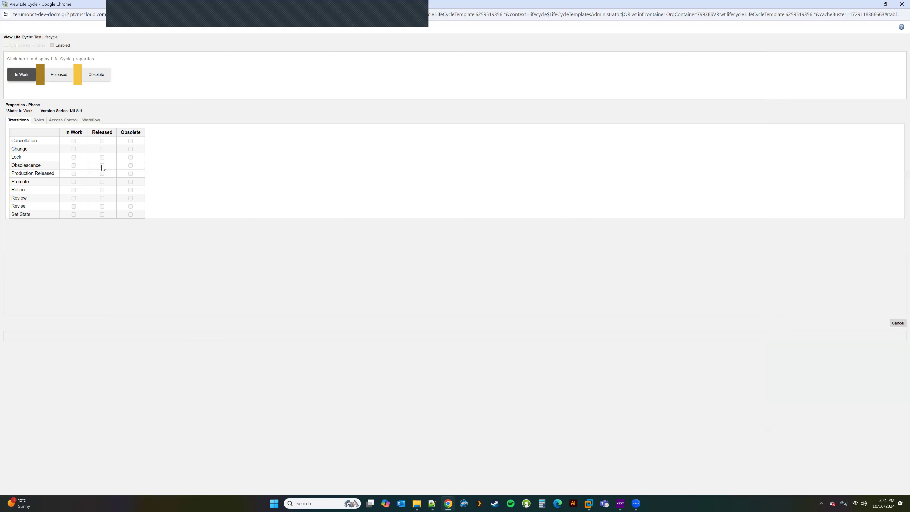
{"action": "left_click", "coordinate": [63, 87]}
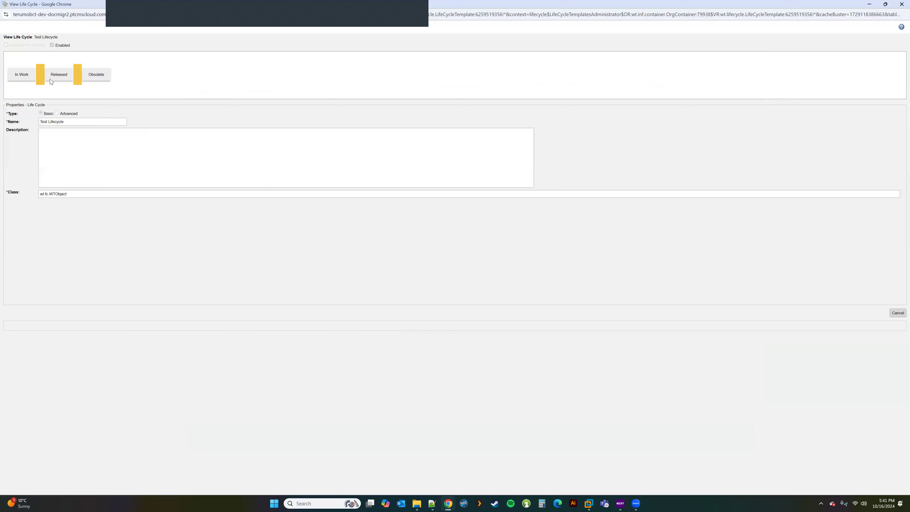
{"action": "left_click", "coordinate": [63, 79]}
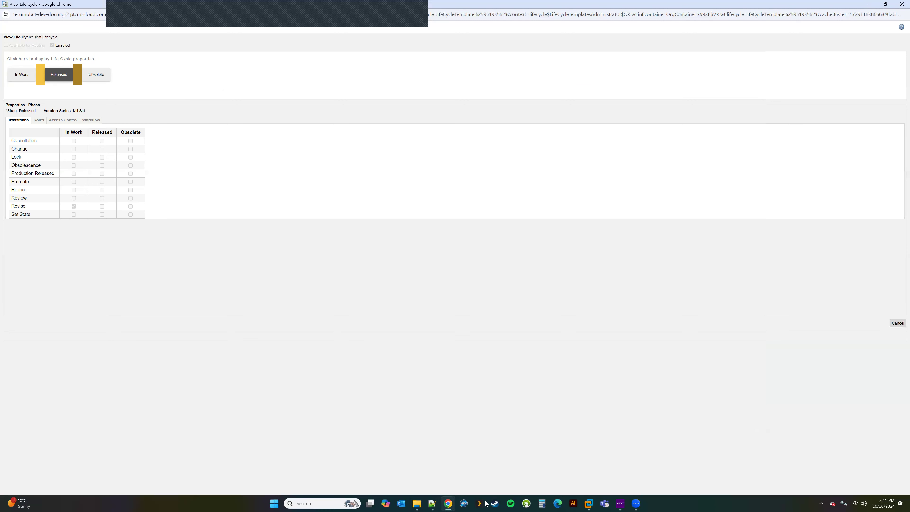
{"action": "mouse_move", "coordinate": [448, 503]}
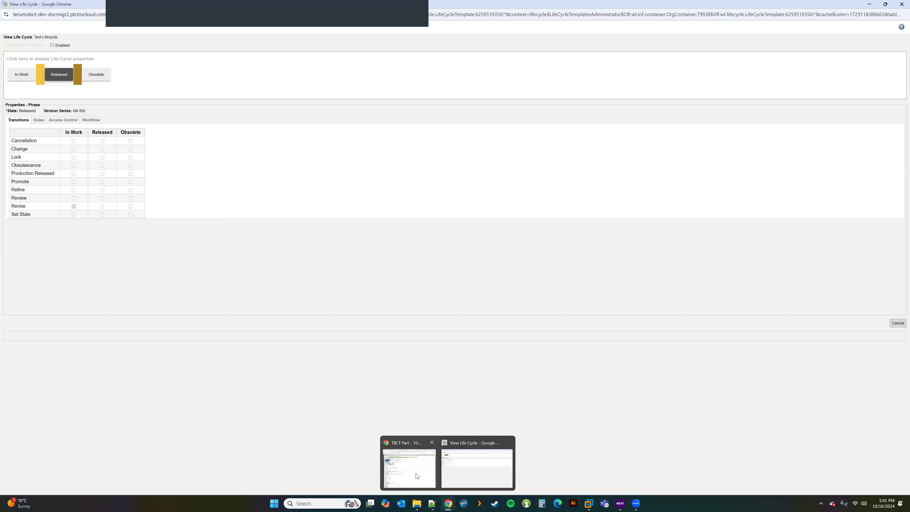
{"action": "left_click", "coordinate": [416, 474]}
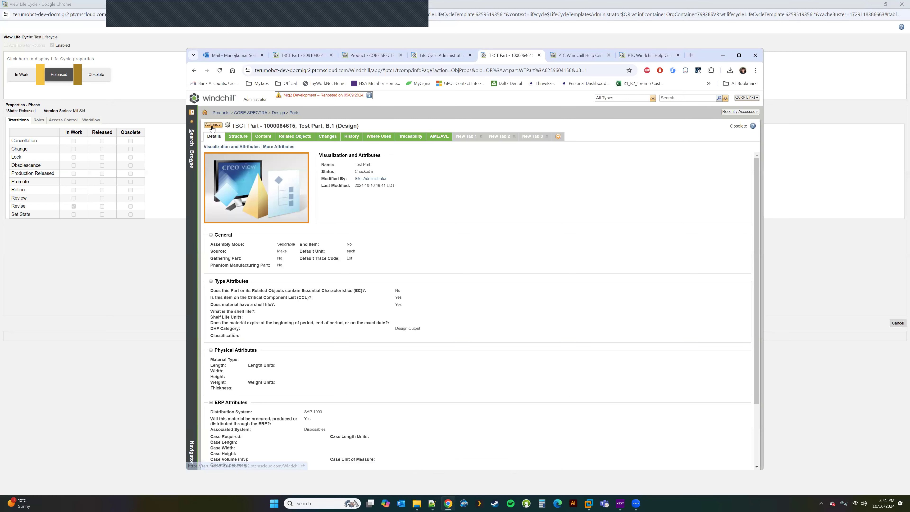
- Set Test Part B.1's state from Obsolete to Released
{"action": "left_click", "coordinate": [213, 124]}
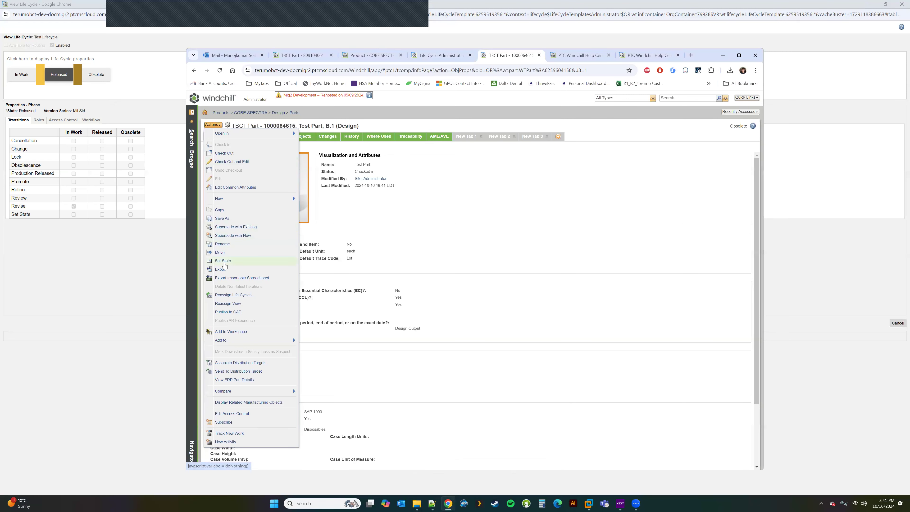
{"action": "left_click", "coordinate": [222, 262]}
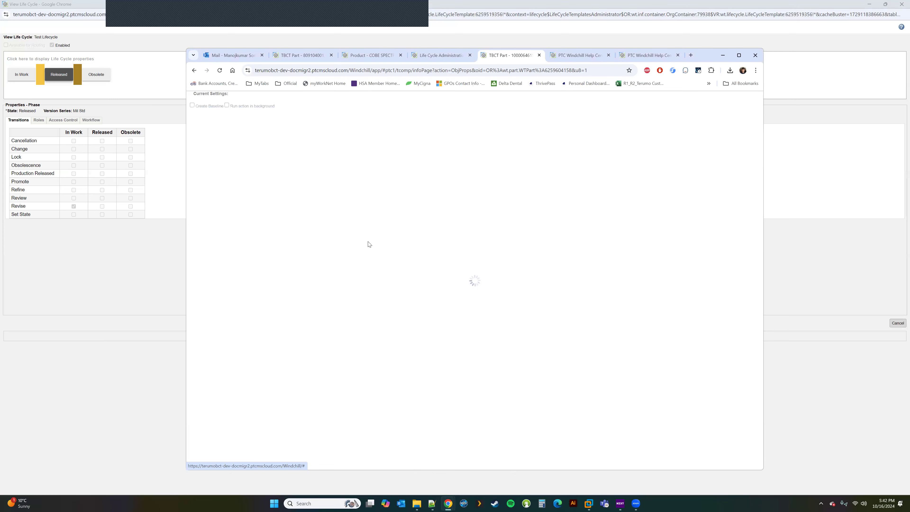
{"action": "left_click", "coordinate": [505, 142]}
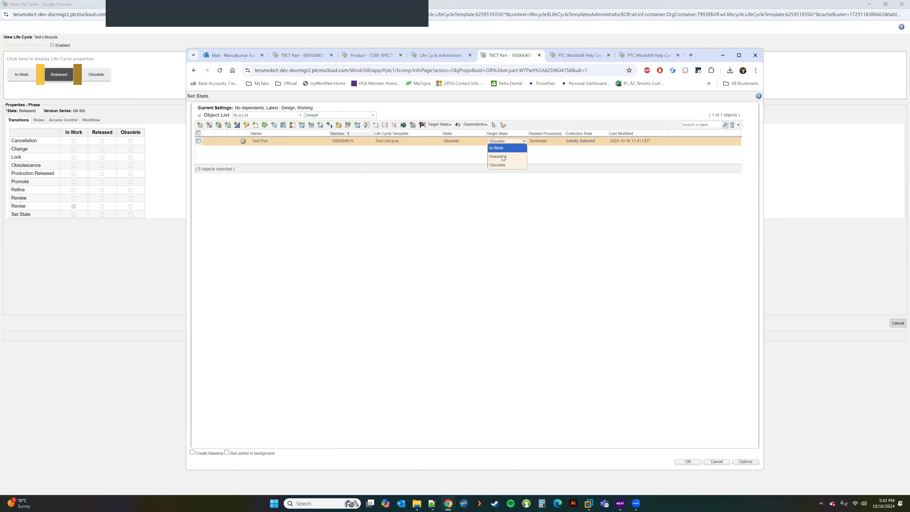
{"action": "left_click", "coordinate": [653, 430]}
{"action": "left_click", "coordinate": [688, 462]}
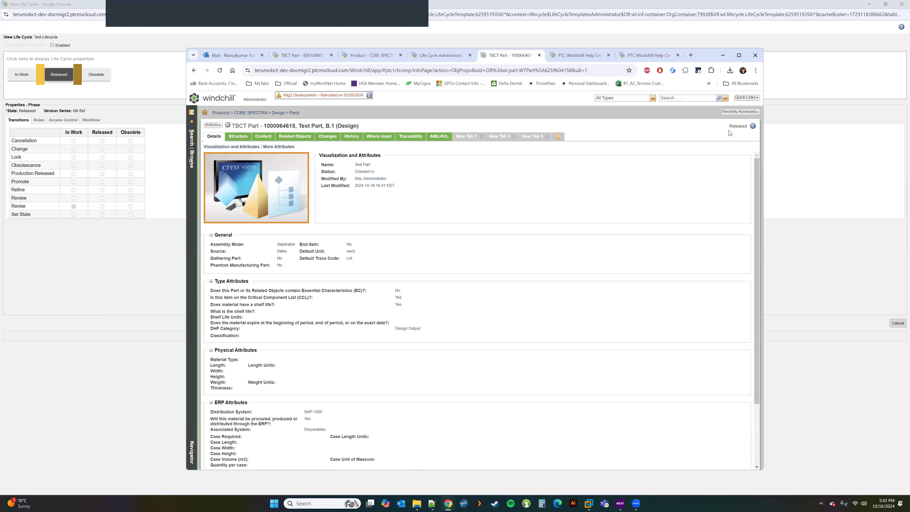
{"action": "left_click", "coordinate": [212, 125]}
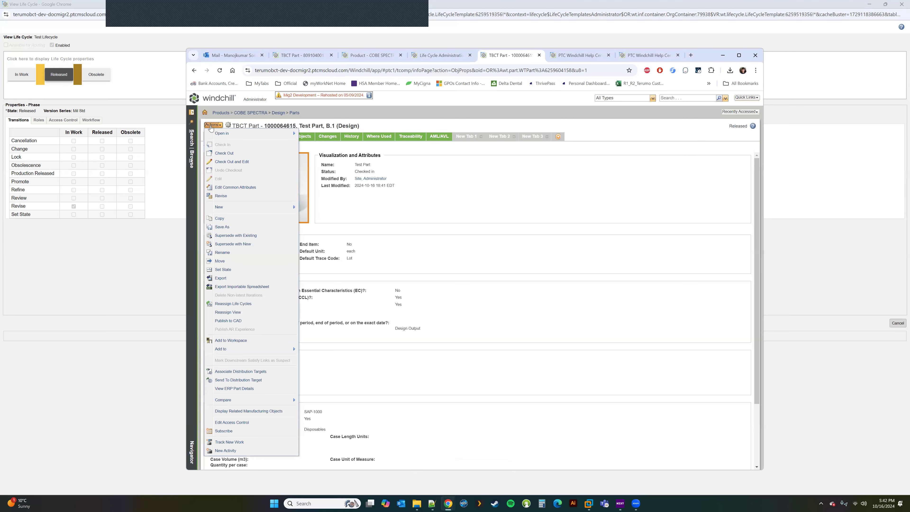
- Revise the Test Part from B.1 to revision C.1 in the In Work state
{"action": "left_click", "coordinate": [227, 196]}
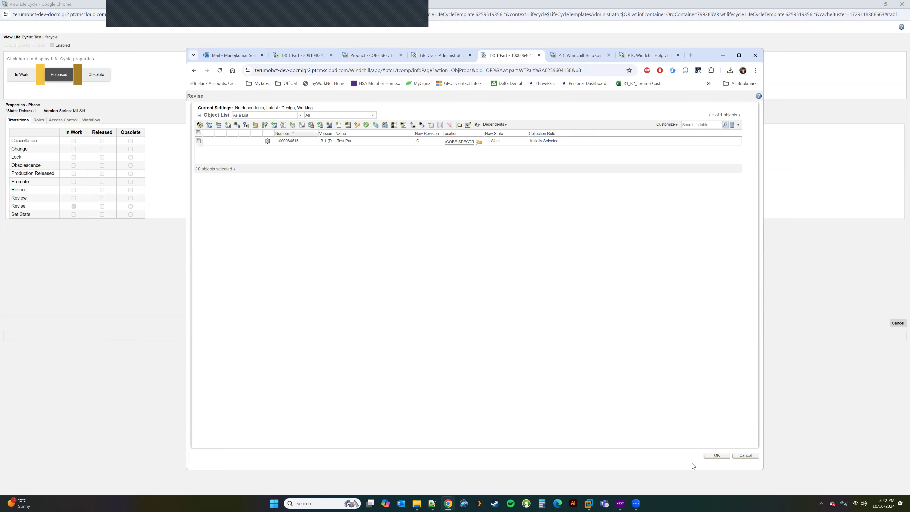
{"action": "left_click", "coordinate": [712, 454]}
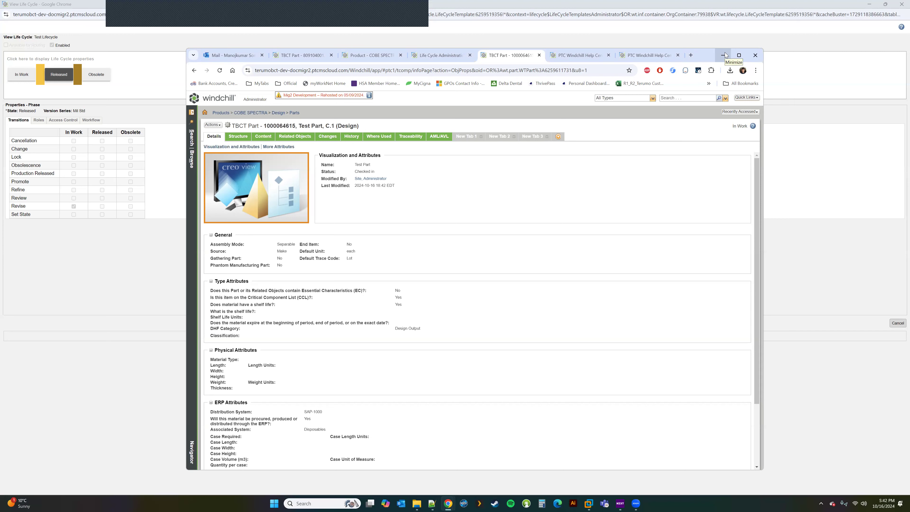
{"action": "left_click", "coordinate": [211, 125]}
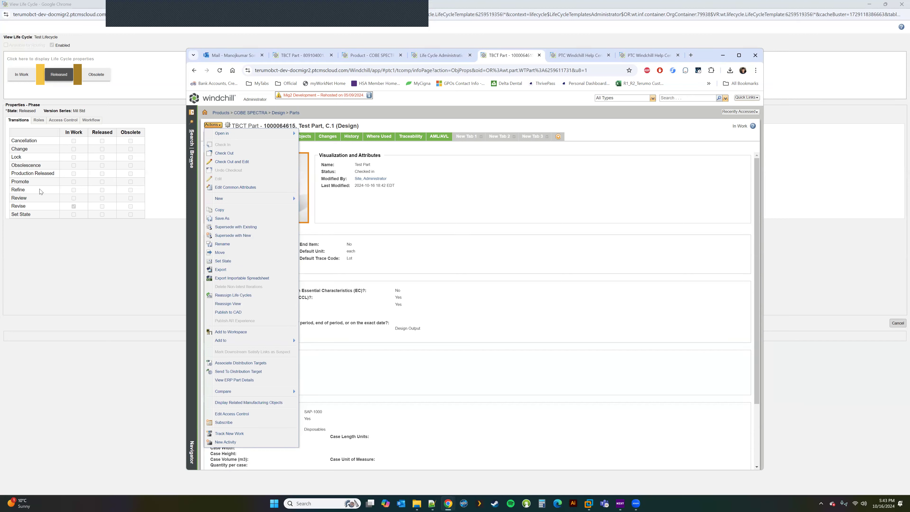
- Close the read-only View Life Cycle window and return to the Windchill browser
{"action": "left_click", "coordinate": [654, 207]}
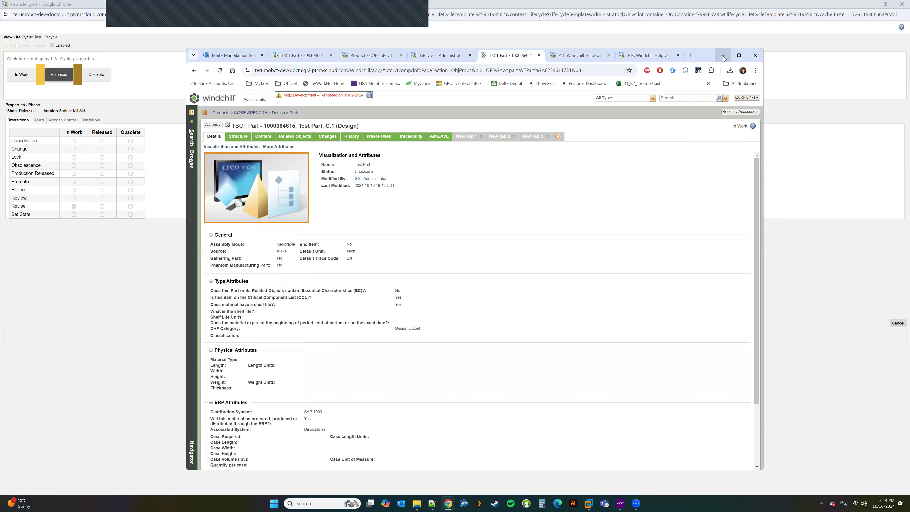
{"action": "left_click", "coordinate": [723, 57]}
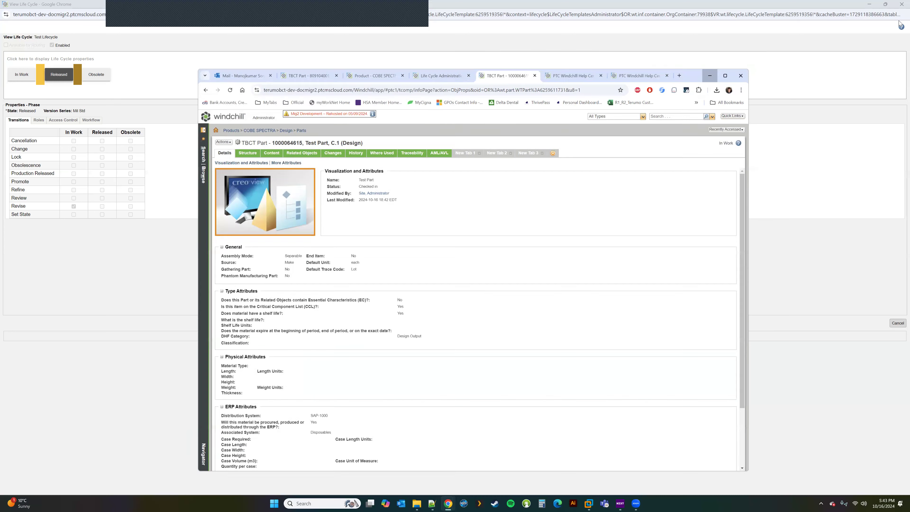
{"action": "left_click", "coordinate": [432, 504]}
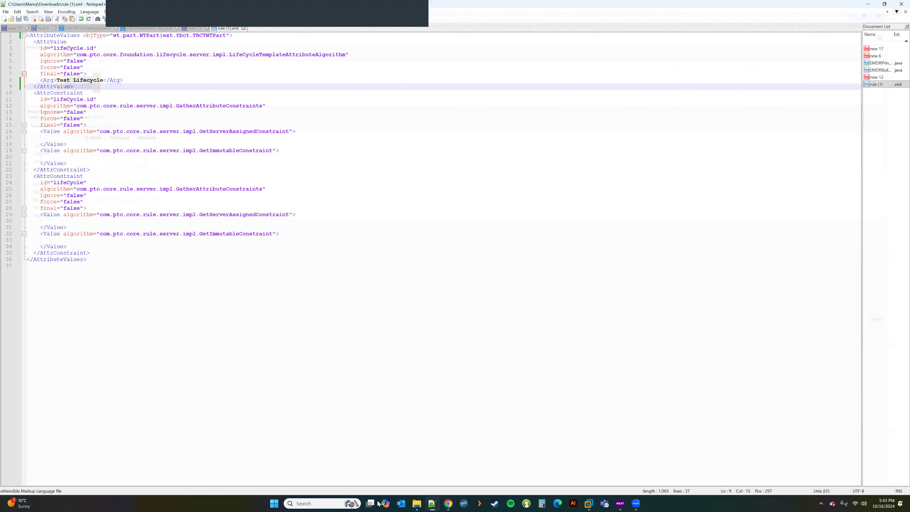
{"action": "left_click", "coordinate": [448, 504]}
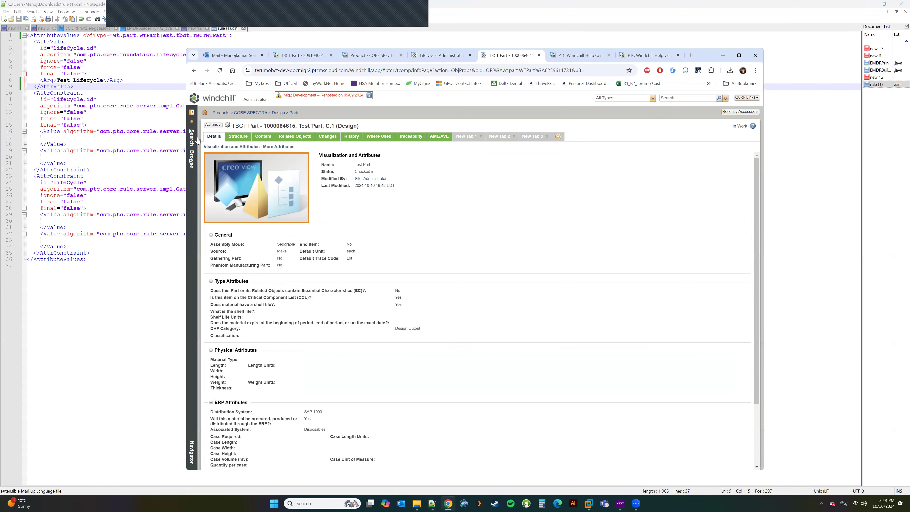
- Edit the Test Lifecycle template from Life Cycle Administration and view In Work's transitions
{"action": "left_click", "coordinate": [432, 56]}
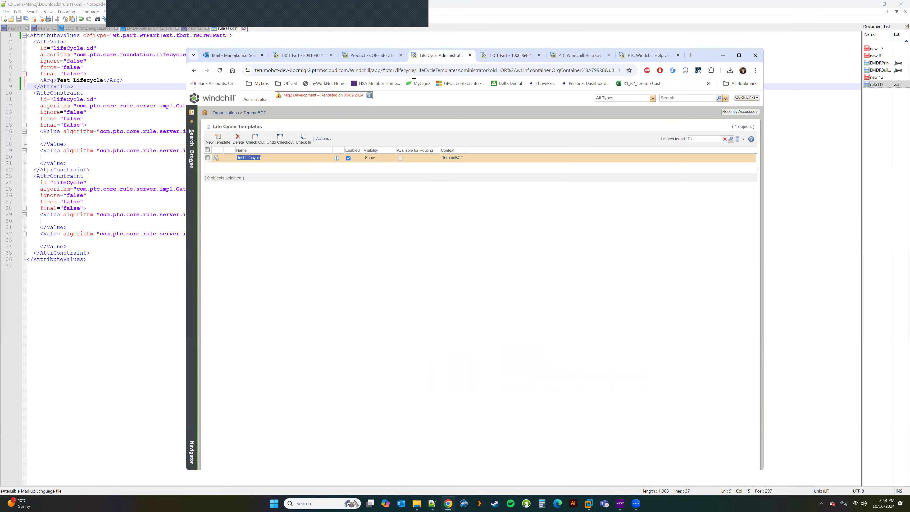
{"action": "right_click", "coordinate": [263, 157]}
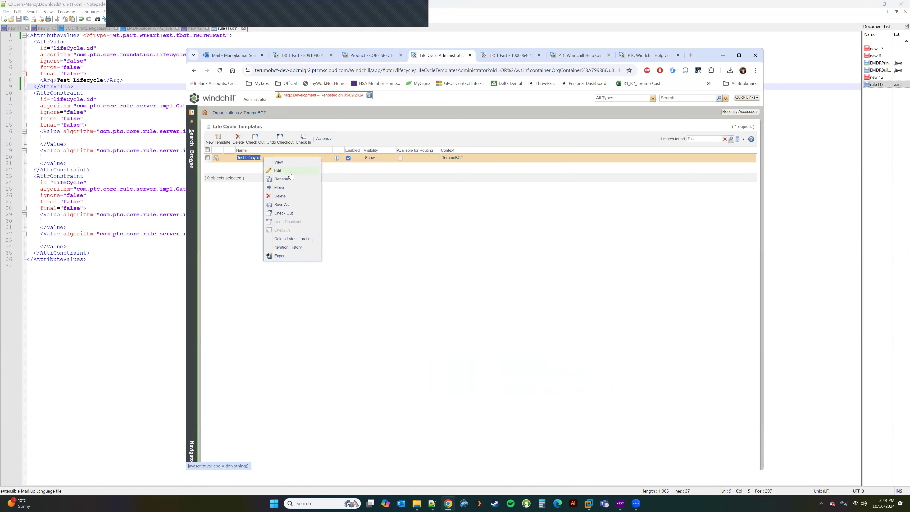
{"action": "left_click", "coordinate": [291, 172]}
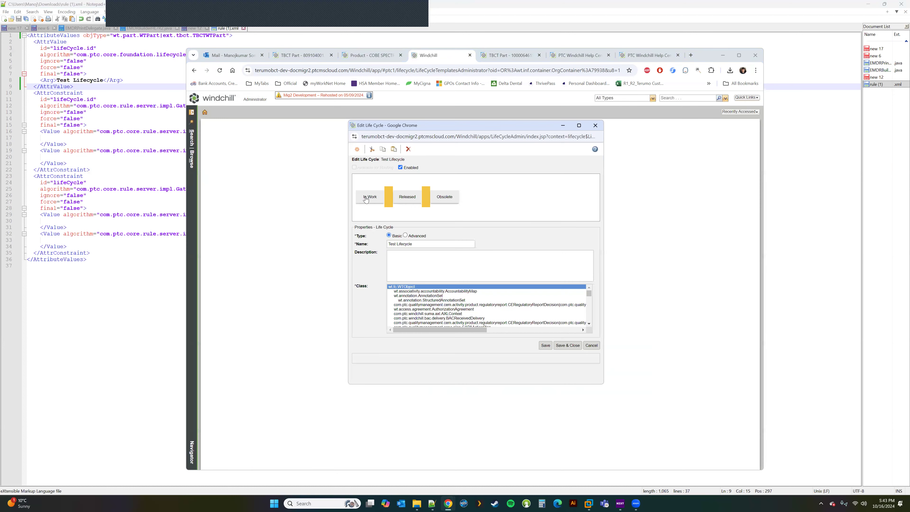
{"action": "left_click", "coordinate": [365, 199]}
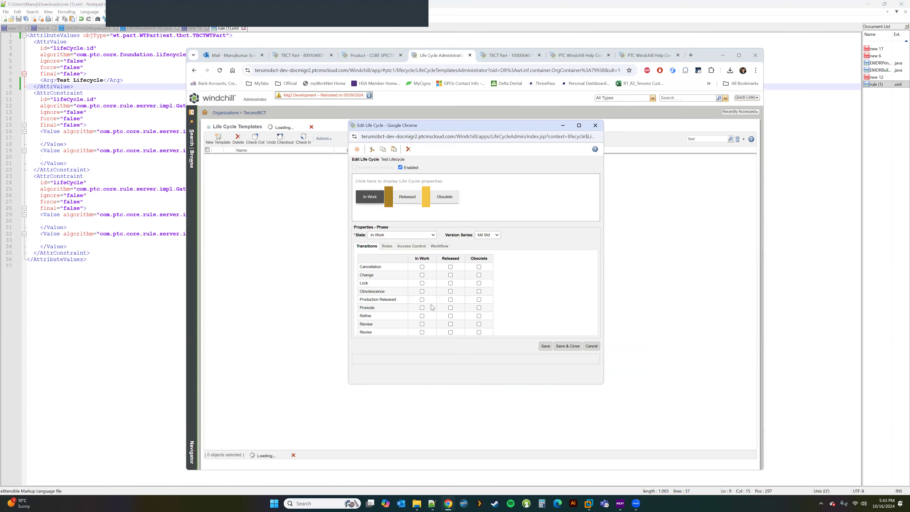
- Check the Promote transitions from In Work to Released and Obsolete
{"action": "left_click", "coordinate": [422, 307]}
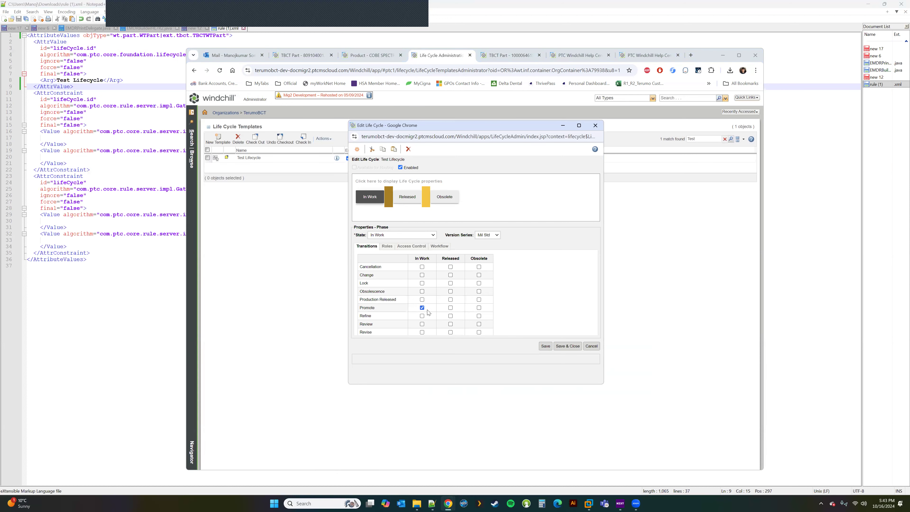
{"action": "left_click", "coordinate": [421, 307]}
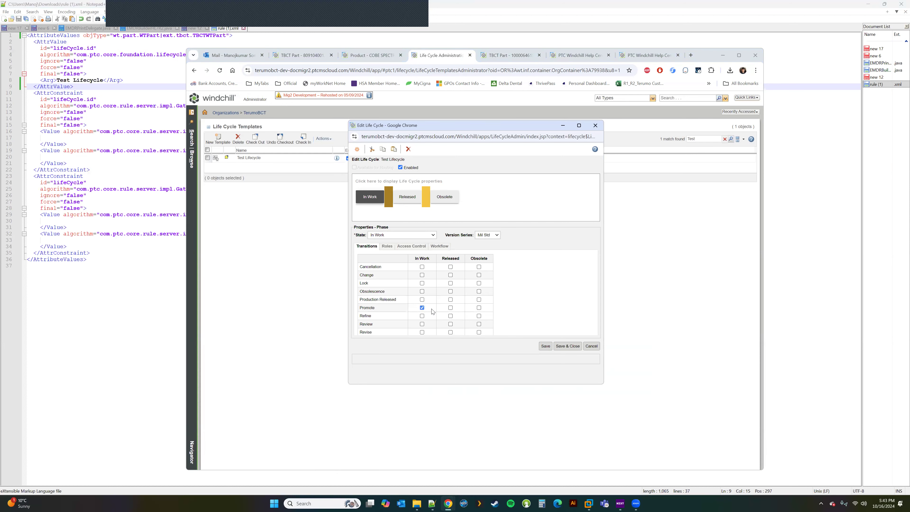
{"action": "left_click", "coordinate": [450, 308]}
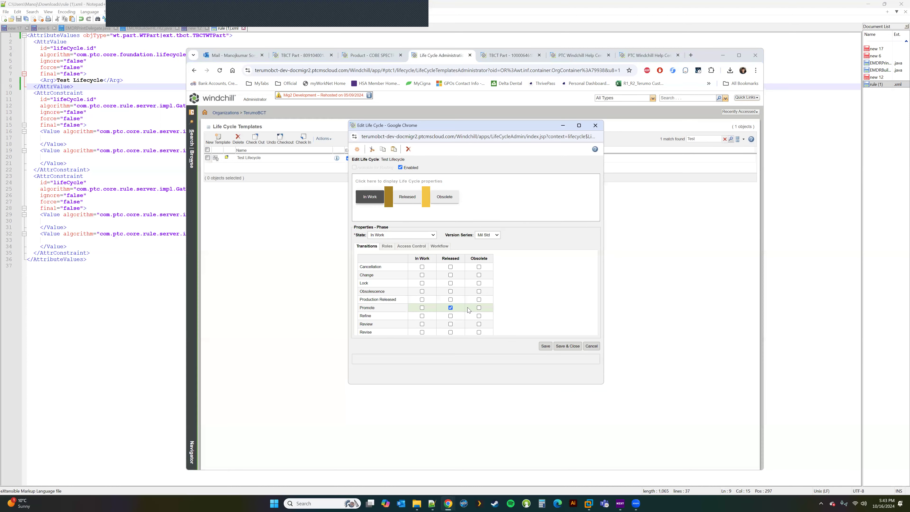
{"action": "left_click", "coordinate": [451, 308]}
{"action": "left_click", "coordinate": [408, 197]}
{"action": "left_click", "coordinate": [422, 332]}
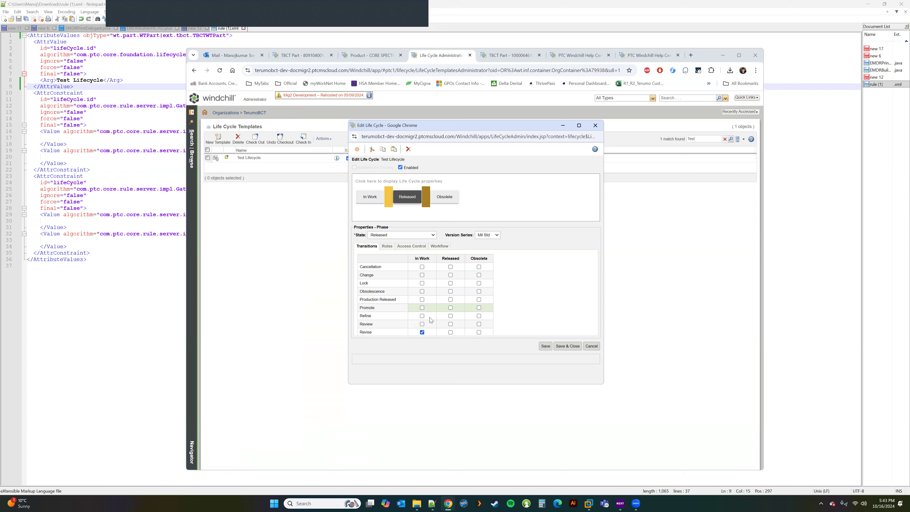
{"action": "left_click", "coordinate": [450, 332]}
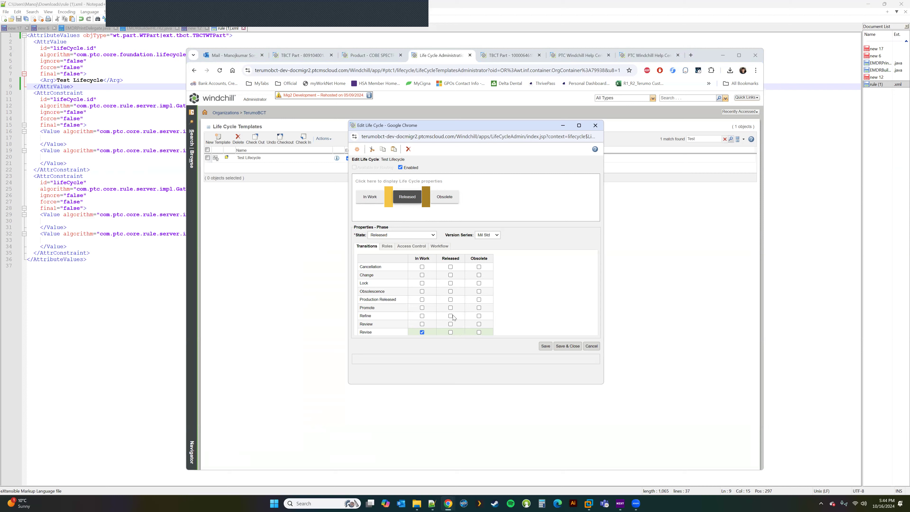
{"action": "left_click", "coordinate": [371, 198]}
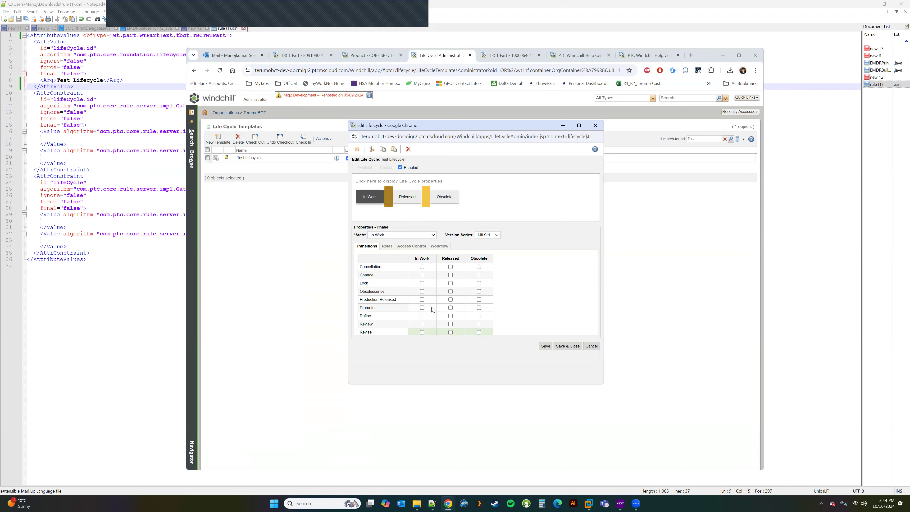
{"action": "left_click", "coordinate": [477, 311]}
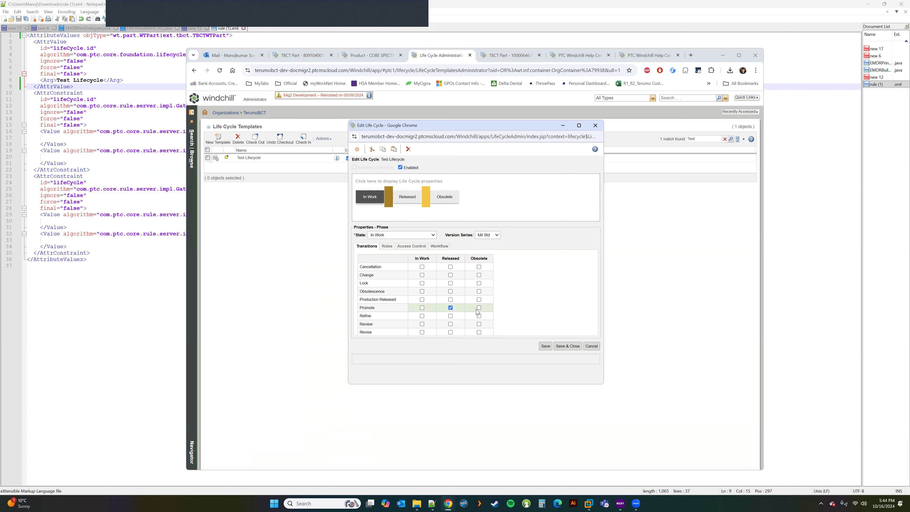
{"action": "left_click", "coordinate": [479, 309]}
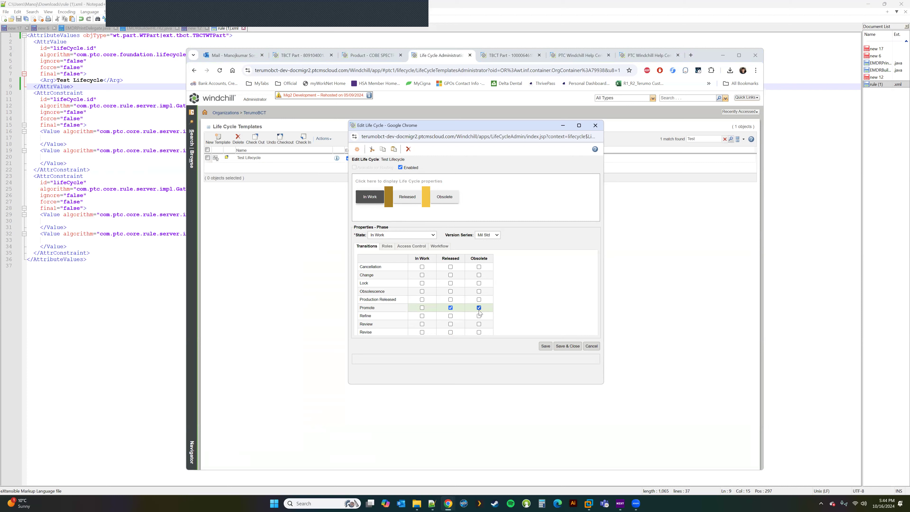
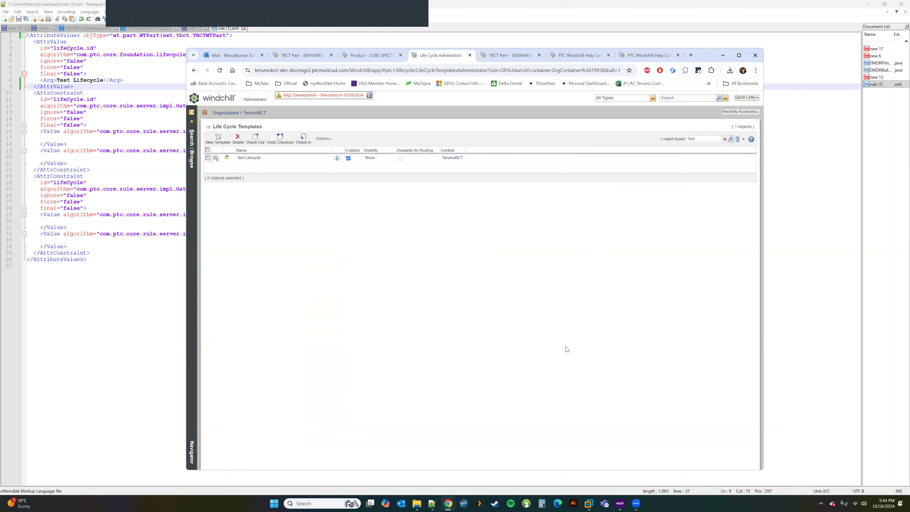
- Check in the Test Lifecycle template with the comment 'Promotion transition added'
{"action": "right_click", "coordinate": [270, 159]}
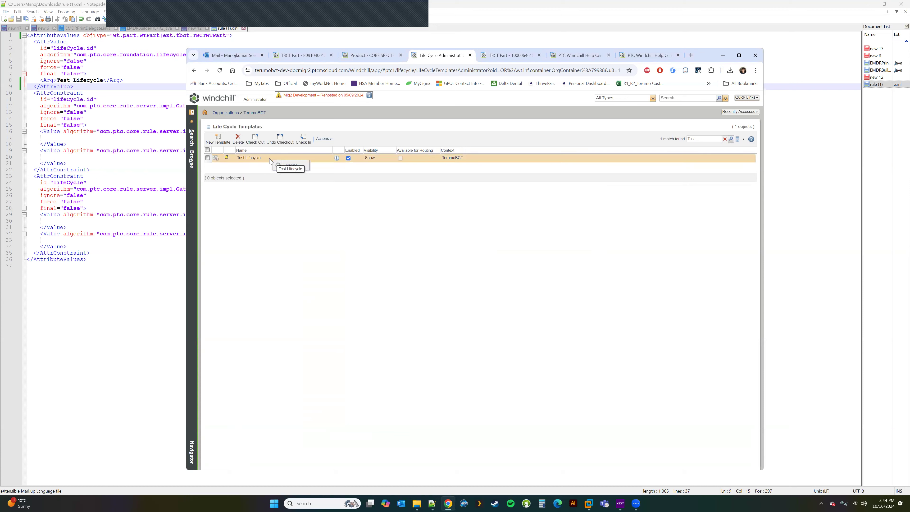
{"action": "left_click", "coordinate": [294, 238]}
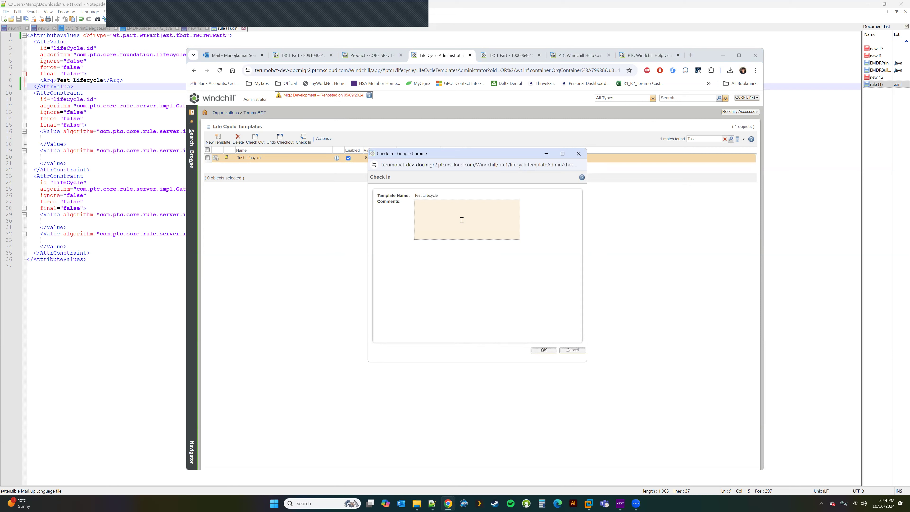
{"action": "type", "text": "Promotio"}
{"action": "type", "text": "n tr"}
{"action": "type", "text": "and"}
{"action": "type", "text": "ition ac"}
{"action": "type", "text": "ded"}
{"action": "left_click", "coordinate": [544, 350]}
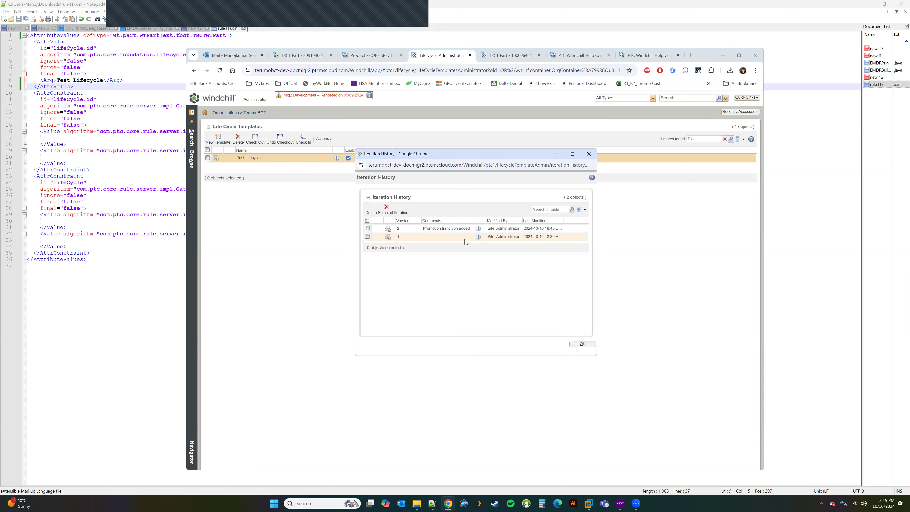
- View the Test Lifecycle's phases, inspect the In Work phase, then switch to the Test Part tab
{"action": "left_click", "coordinate": [479, 237]}
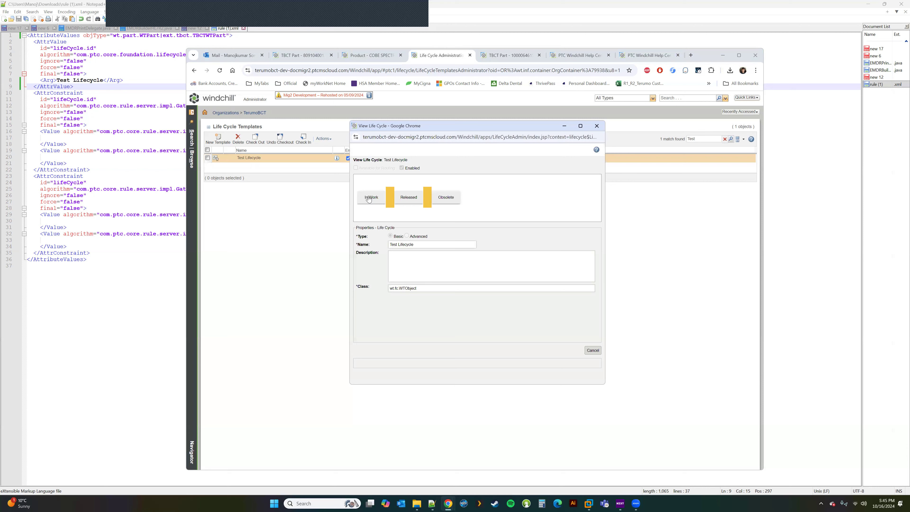
{"action": "left_click", "coordinate": [369, 198]}
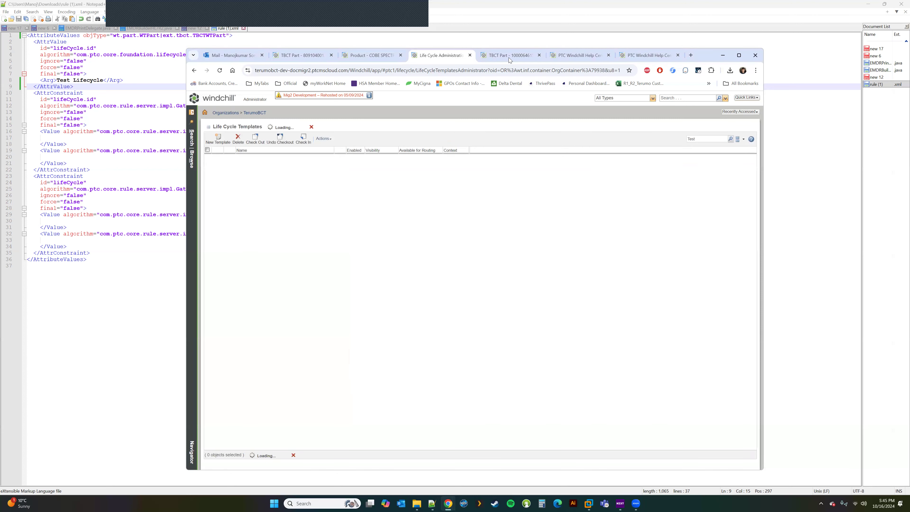
{"action": "key", "text": "ctrl+Tab"}
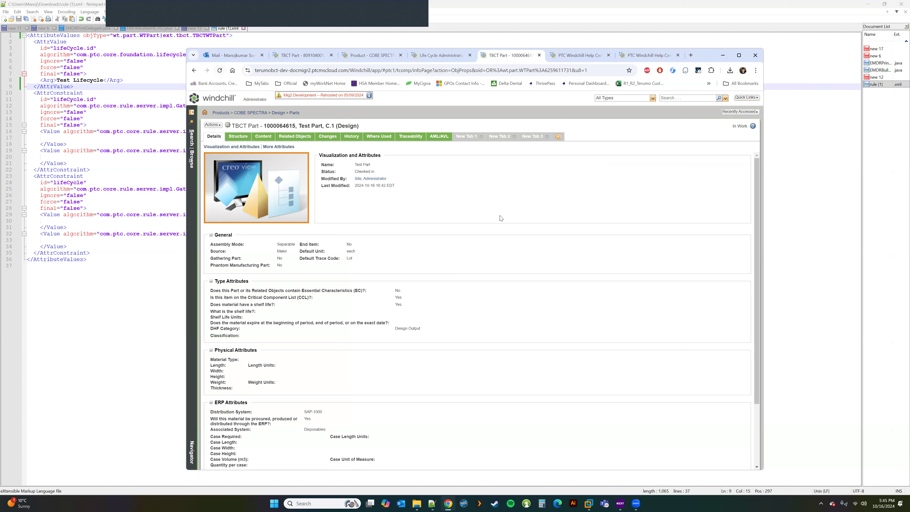
- Reload the Test Part details page and glance at its actions list
{"action": "key", "text": "F5"}
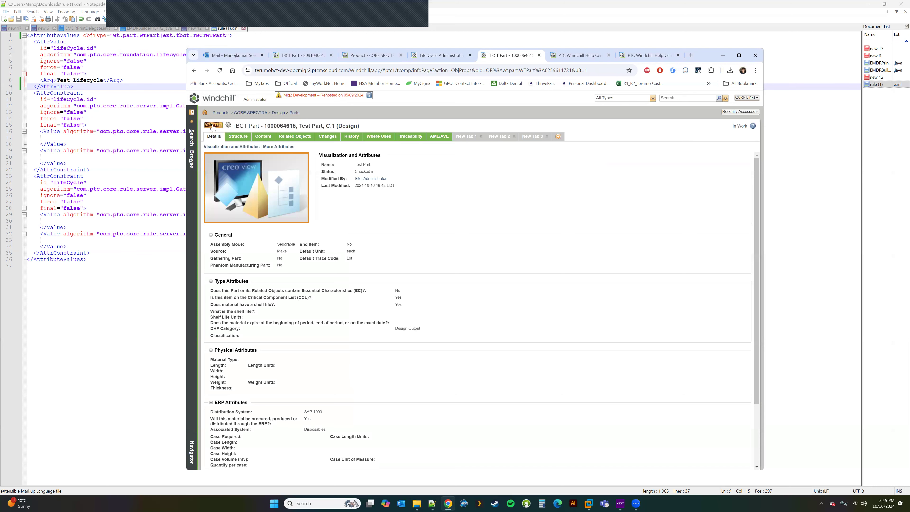
{"action": "left_click", "coordinate": [213, 125]}
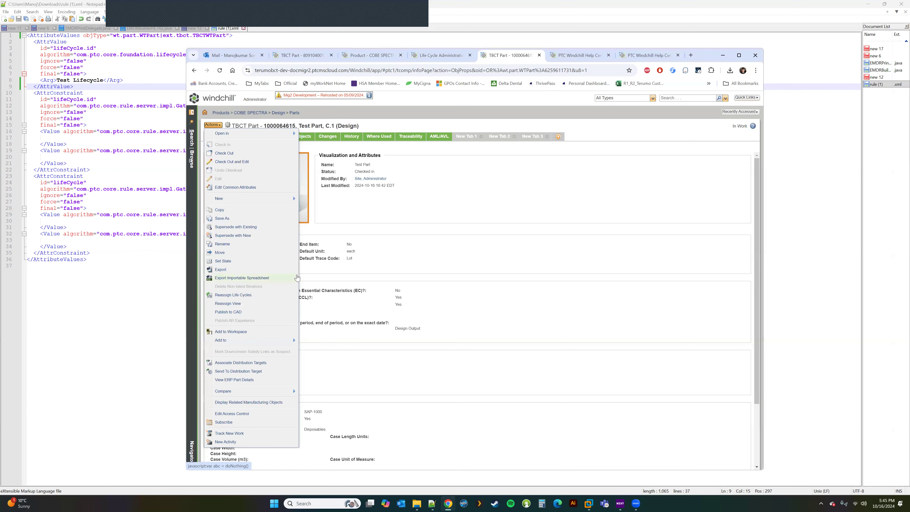
{"action": "left_click", "coordinate": [442, 263]}
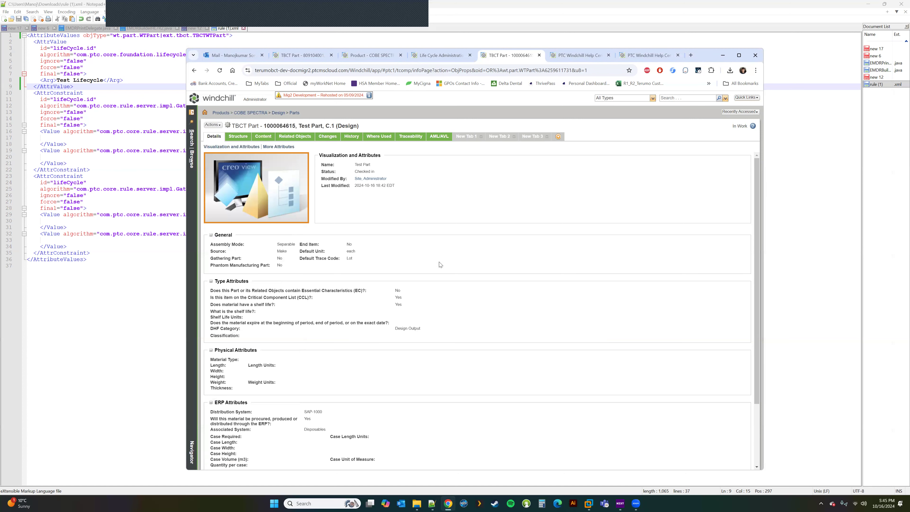
- Check the Test Lifecycle template's info, then start Reassign Life Cycles on the Test Part
{"action": "left_click", "coordinate": [429, 57]}
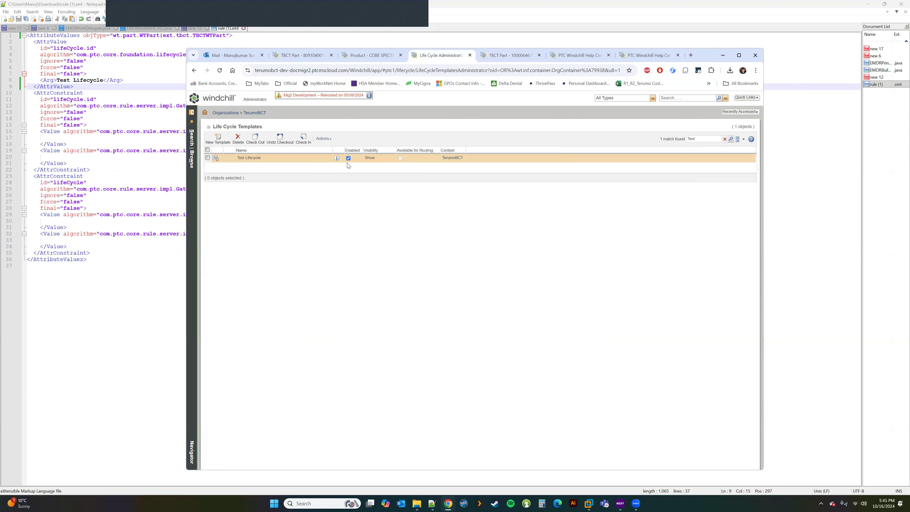
{"action": "left_click", "coordinate": [337, 158]}
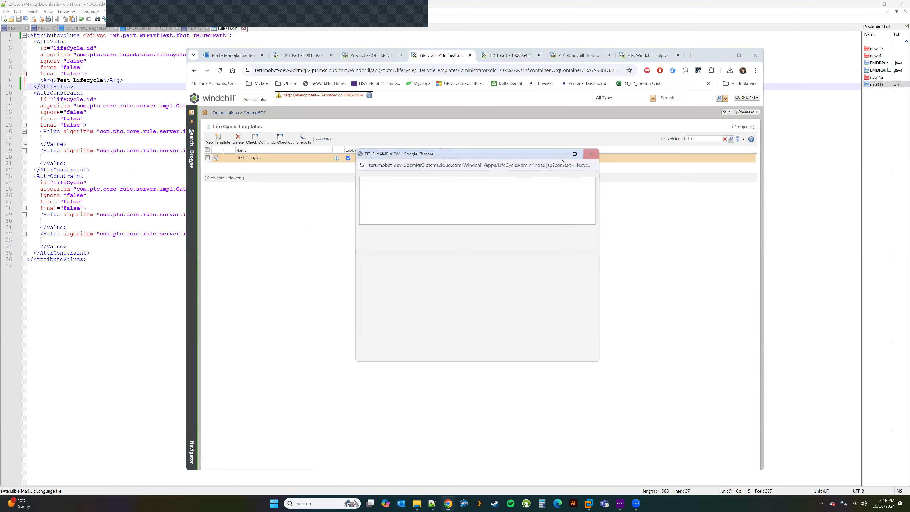
{"action": "key", "text": "ctrl+Tab"}
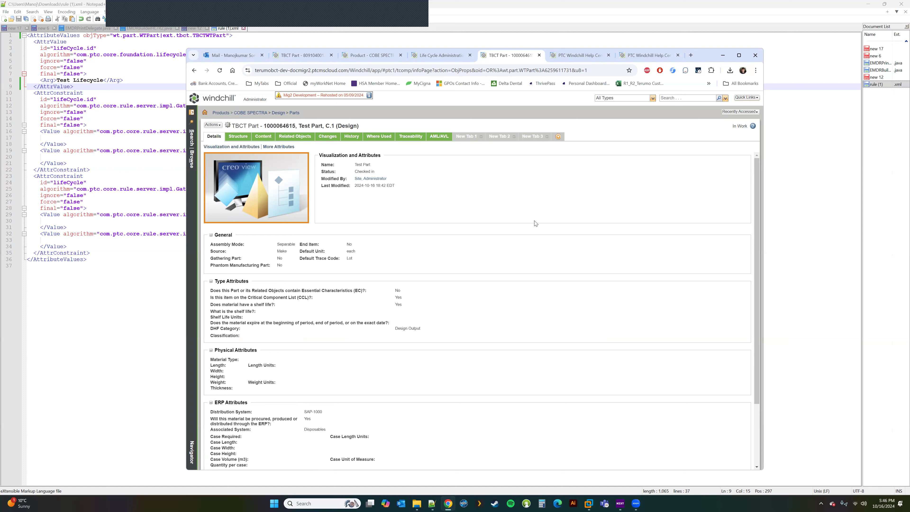
{"action": "left_click", "coordinate": [213, 124]}
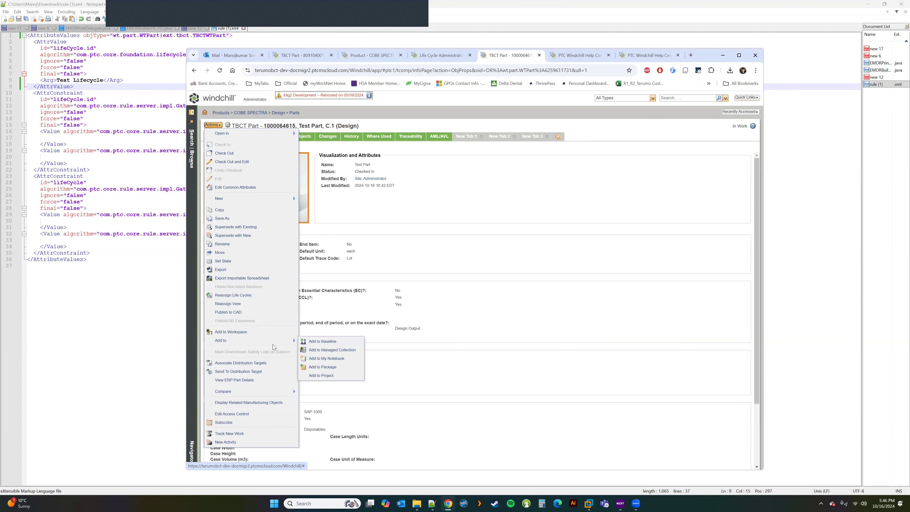
{"action": "left_click", "coordinate": [242, 295]}
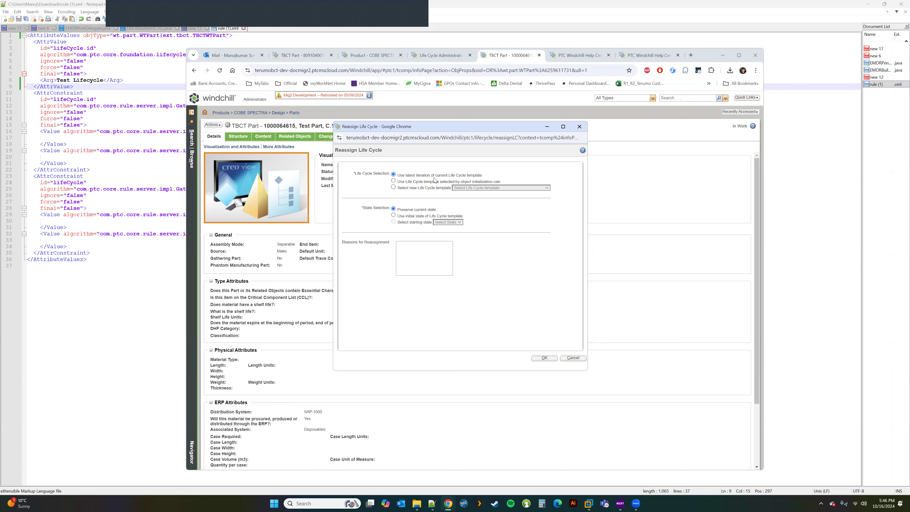
- Browse the available life cycle templates for the Test Part without picking one
{"action": "key", "text": "XF86AudioRaiseVolume"}
{"action": "left_click", "coordinate": [393, 187]}
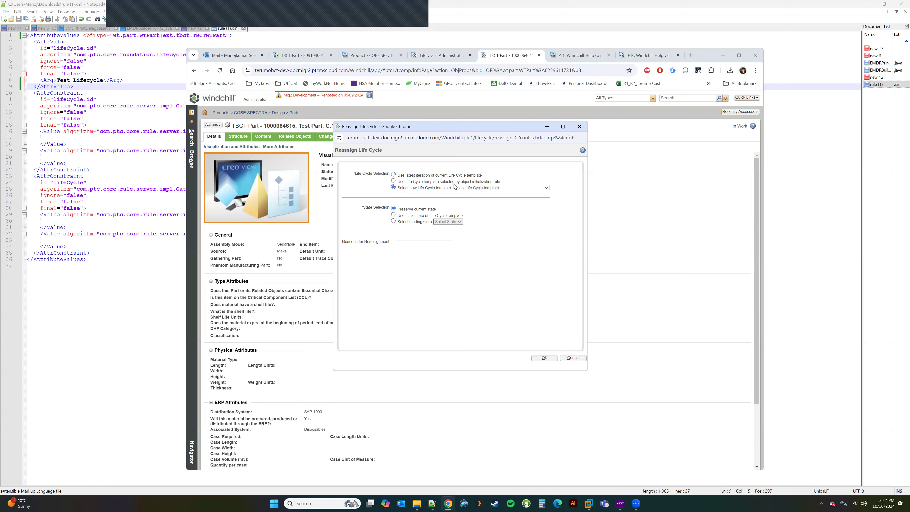
{"action": "left_click", "coordinate": [472, 188]}
{"action": "scroll", "coordinate": [502, 270], "scroll_direction": "down", "scroll_amount": 5}
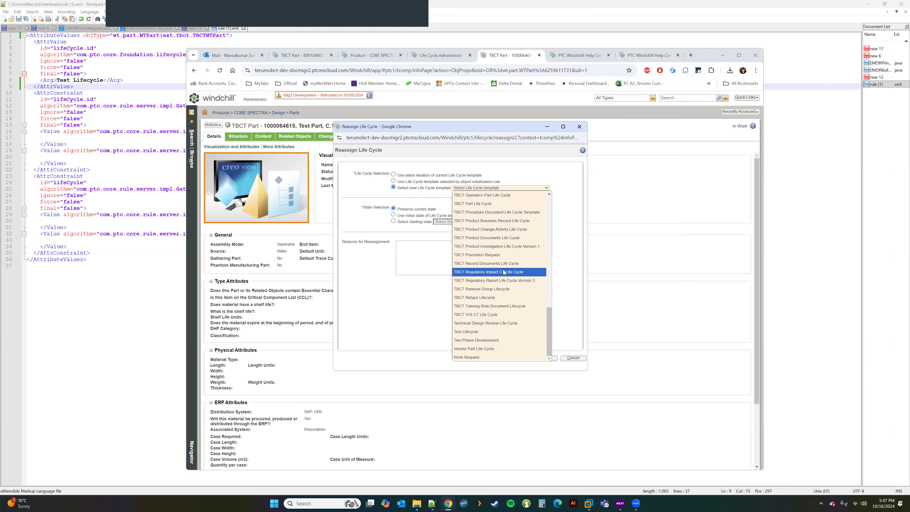
{"action": "left_click", "coordinate": [533, 175]}
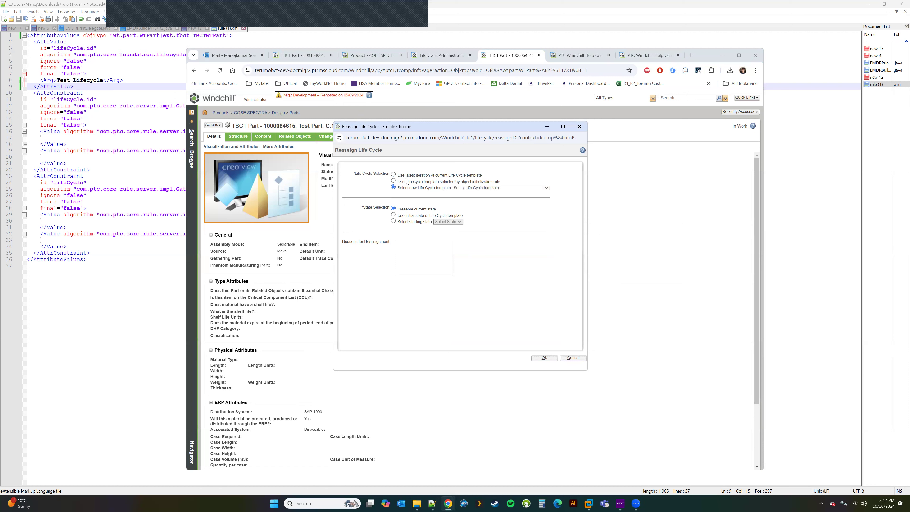
- Reassign the Test Part to the latest template iteration, starting at its initial state
{"action": "left_click", "coordinate": [393, 175]}
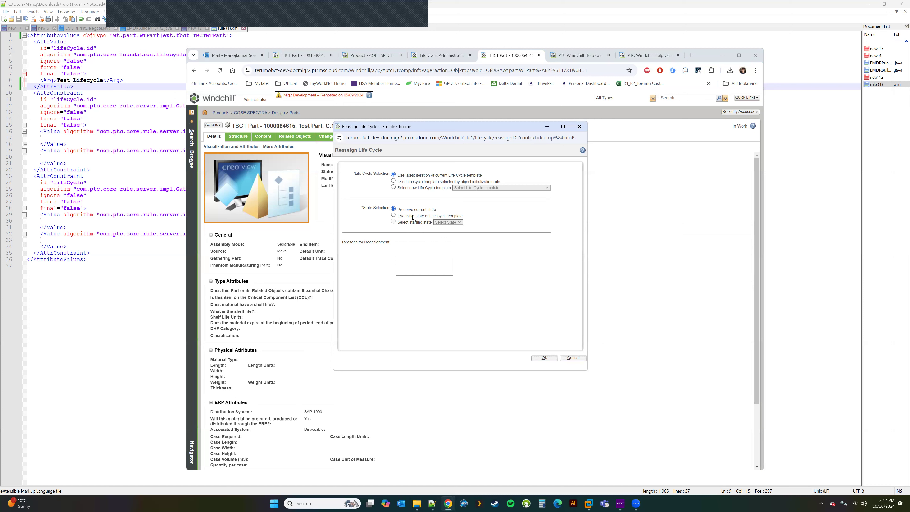
{"action": "left_click", "coordinate": [394, 215]}
{"action": "left_click", "coordinate": [394, 215]}
{"action": "left_click", "coordinate": [543, 358]}
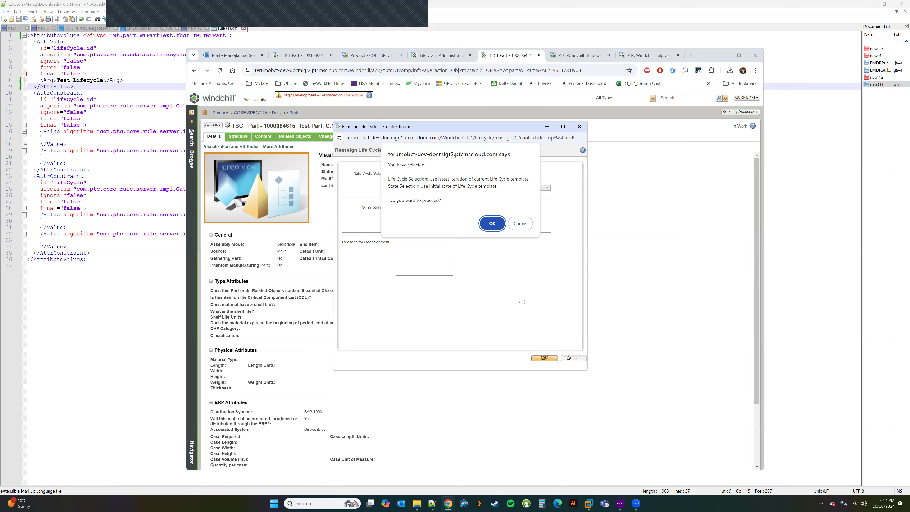
{"action": "left_click", "coordinate": [492, 223]}
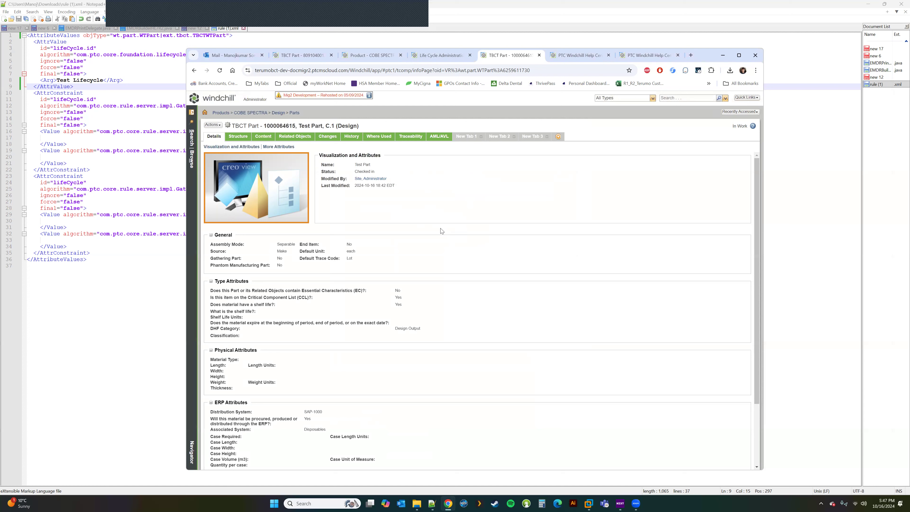
{"action": "left_click", "coordinate": [212, 125]}
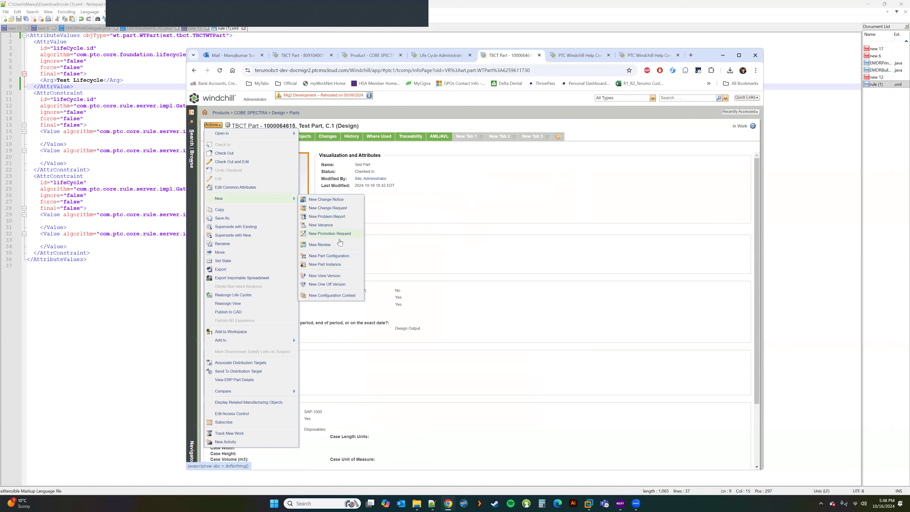
- Start a new promotion request named 'Test Promotion'
{"action": "left_click", "coordinate": [339, 240]}
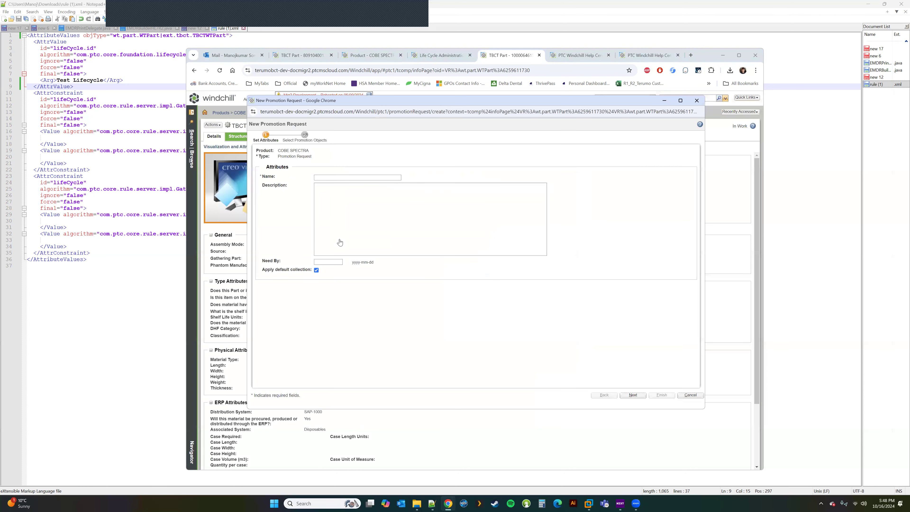
{"action": "type", "text": "Test Promotion Request"}
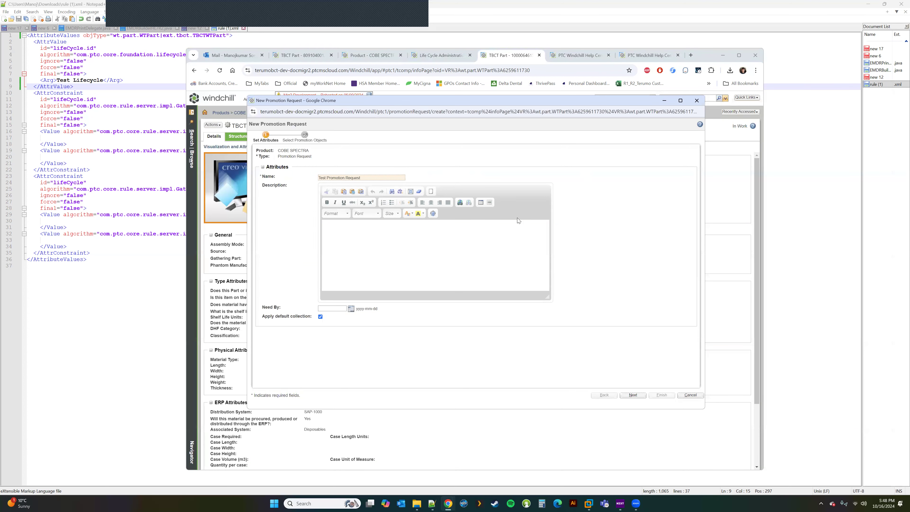
{"action": "key", "text": "Return"}
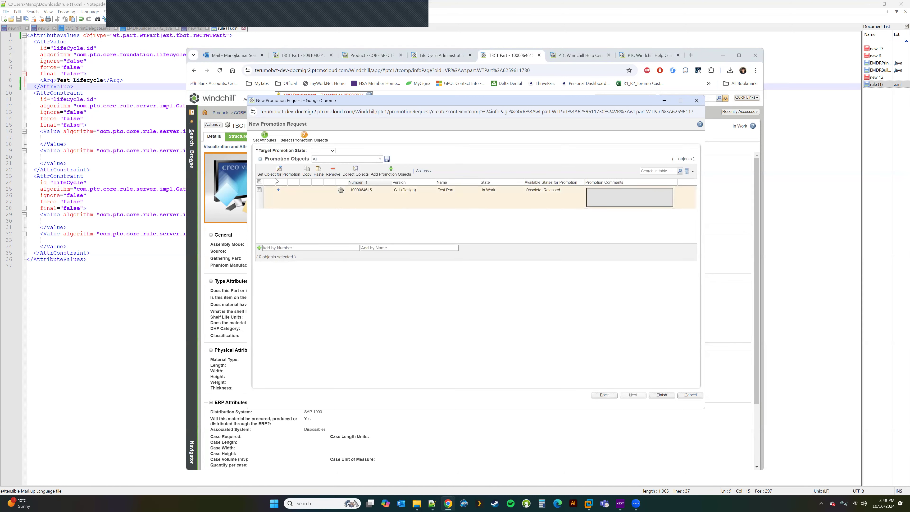
- Set the Test Part for promotion to Released and finish, creating Promotion Request 49431
{"action": "left_click", "coordinate": [259, 182]}
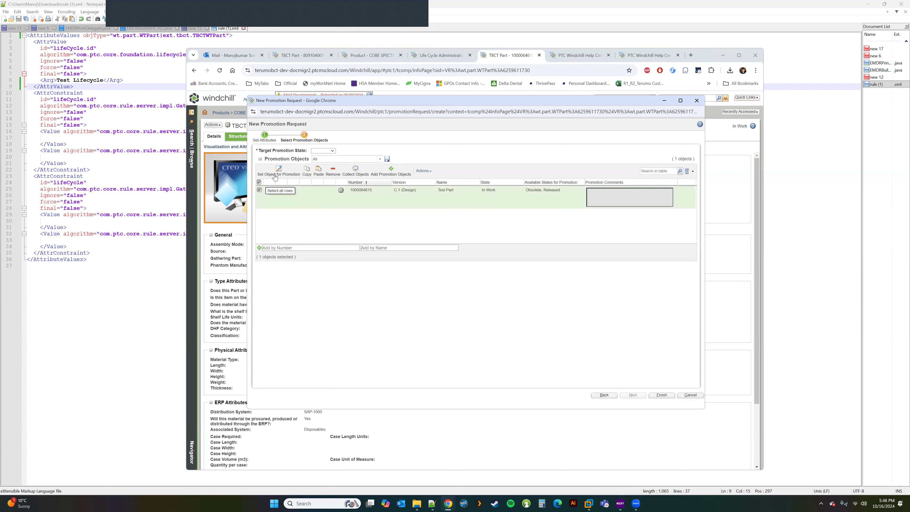
{"action": "left_click", "coordinate": [275, 175]}
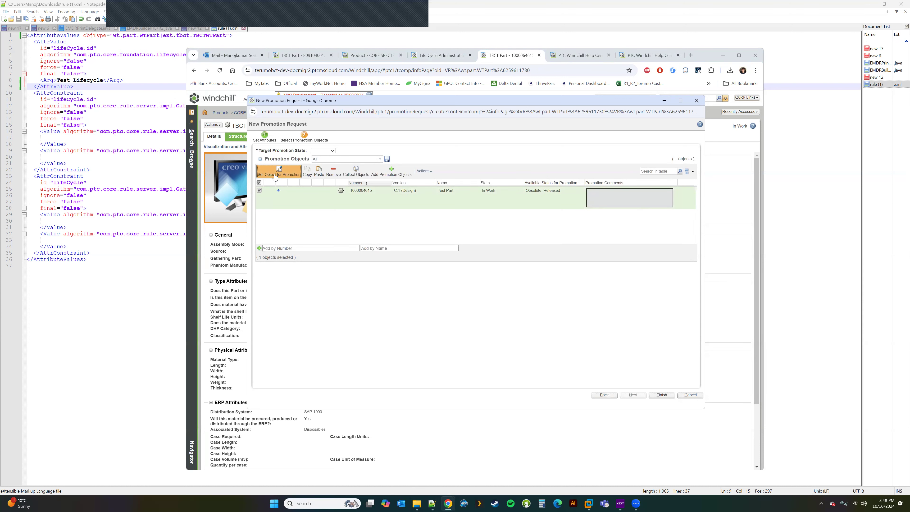
{"action": "left_click", "coordinate": [327, 150]}
{"action": "left_click", "coordinate": [322, 174]}
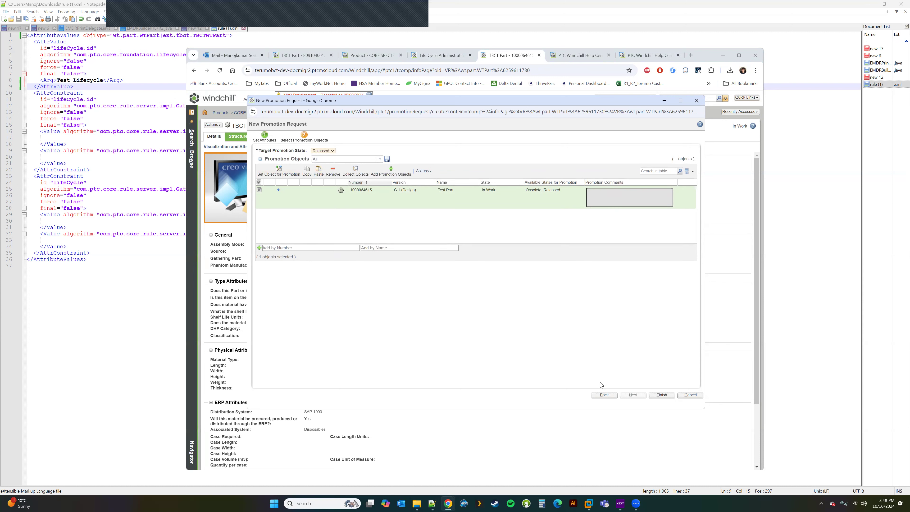
{"action": "left_click", "coordinate": [661, 396]}
{"action": "key", "text": "Return"}
{"action": "left_click", "coordinate": [279, 171]}
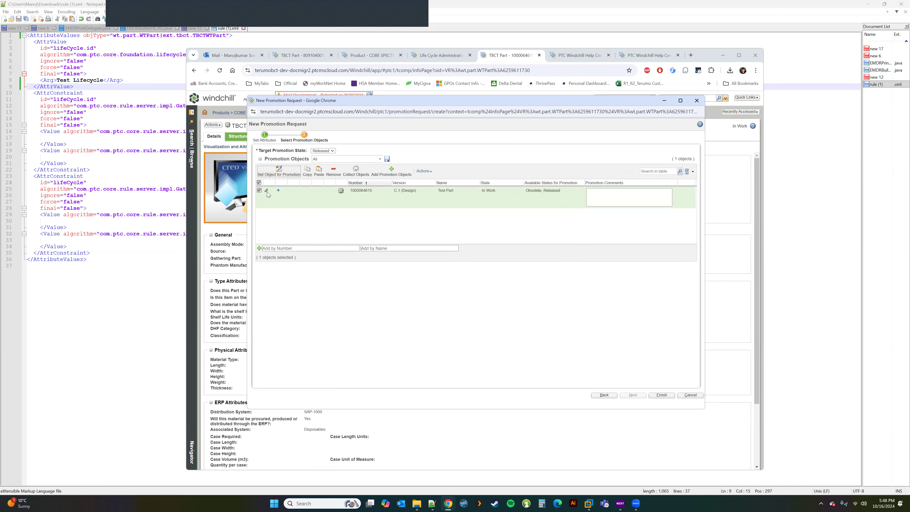
{"action": "left_click", "coordinate": [656, 396]}
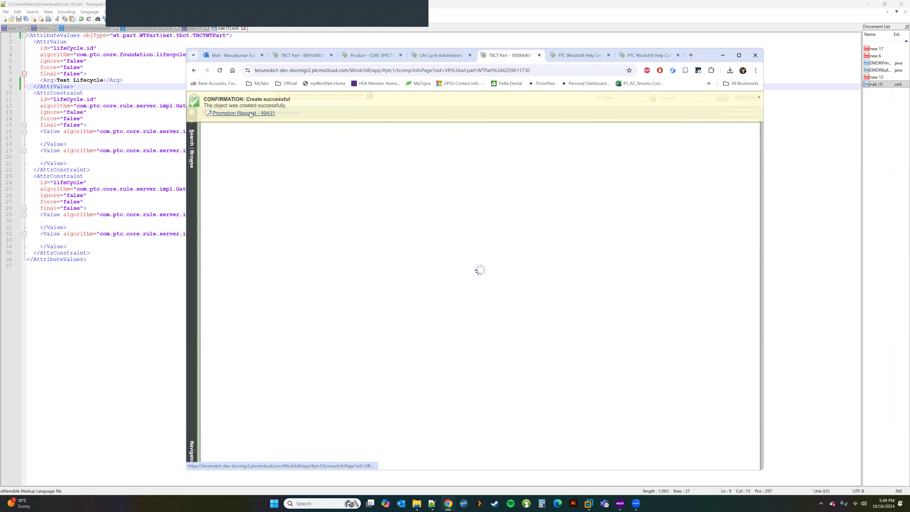
{"action": "left_click", "coordinate": [250, 113]}
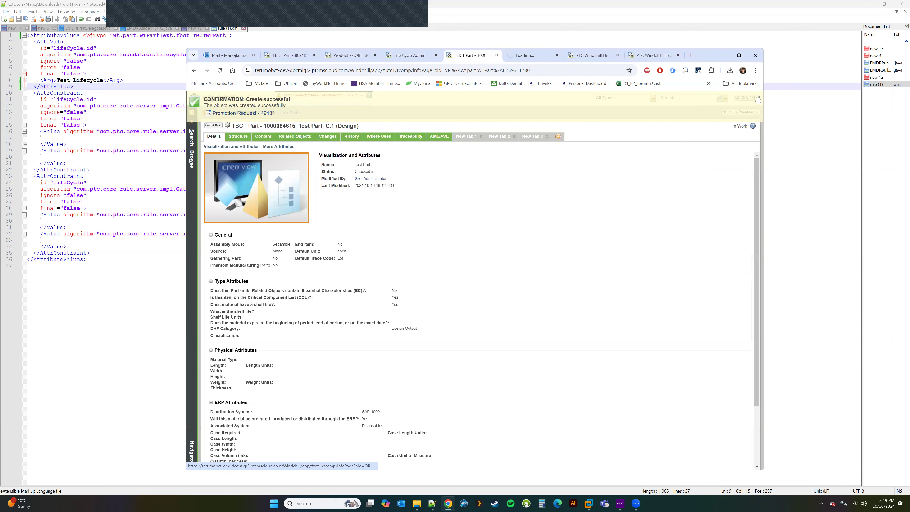
- Open Promotion Request 49431's Assign Reviewer/Approver task and begin adding an Approver participant
{"action": "left_click", "coordinate": [528, 56]}
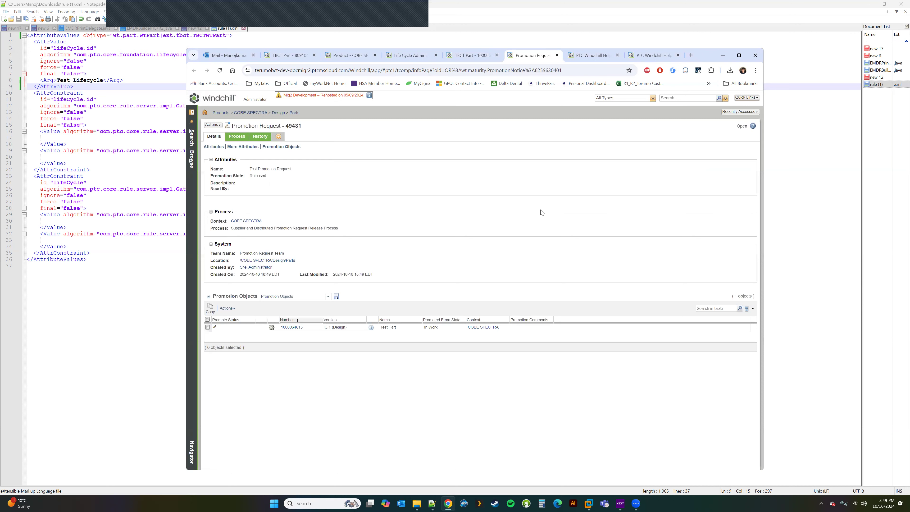
{"action": "left_click", "coordinate": [236, 136]}
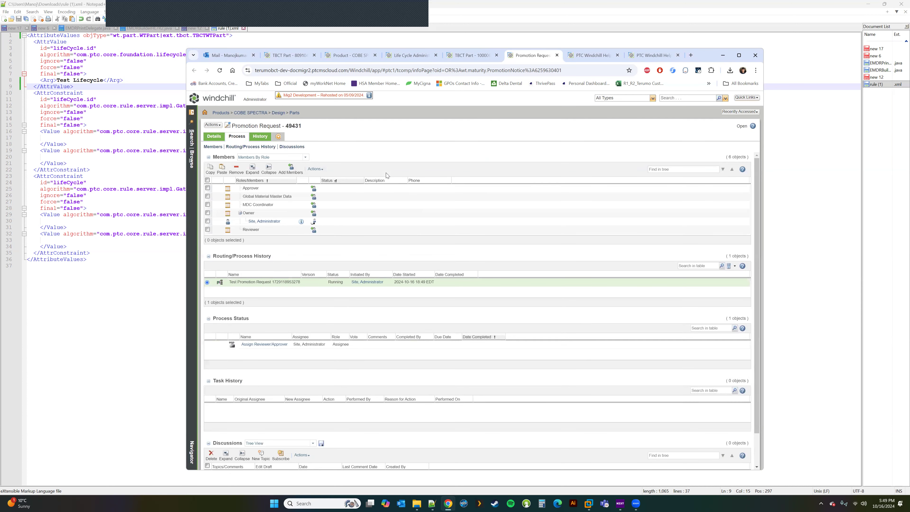
{"action": "left_click", "coordinate": [264, 345]}
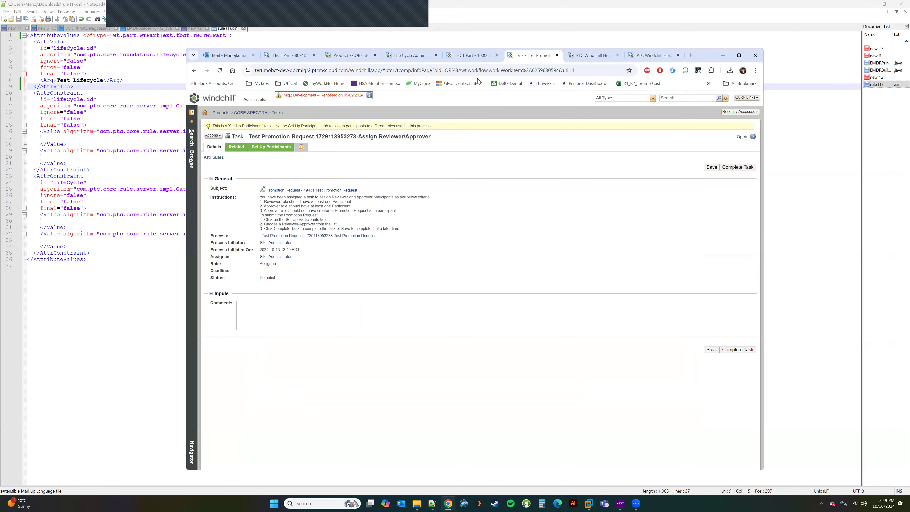
{"action": "left_click", "coordinate": [476, 54]}
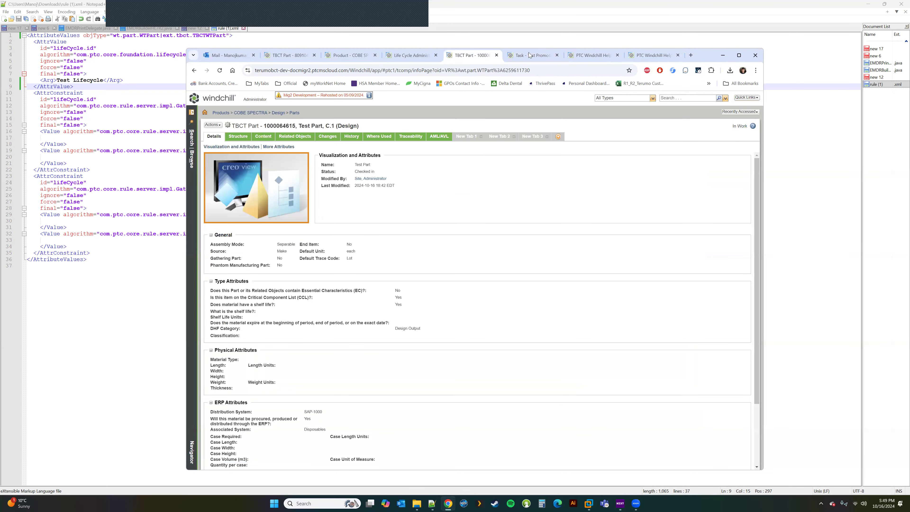
{"action": "key", "text": "ctrl+Tab"}
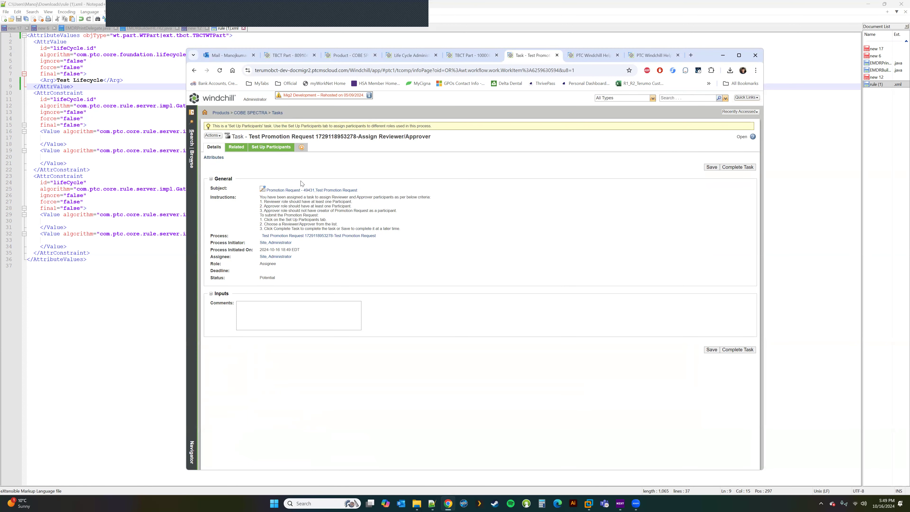
{"action": "left_click", "coordinate": [271, 147]}
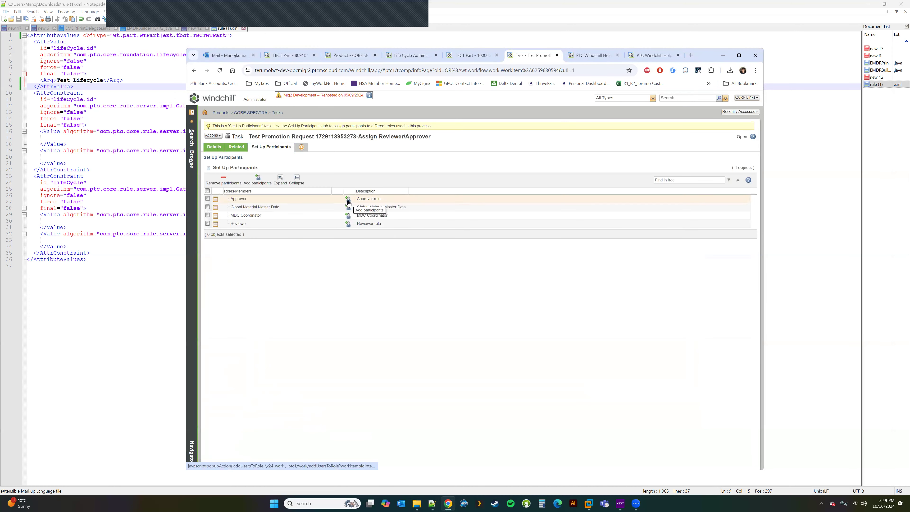
{"action": "left_click", "coordinate": [348, 202]}
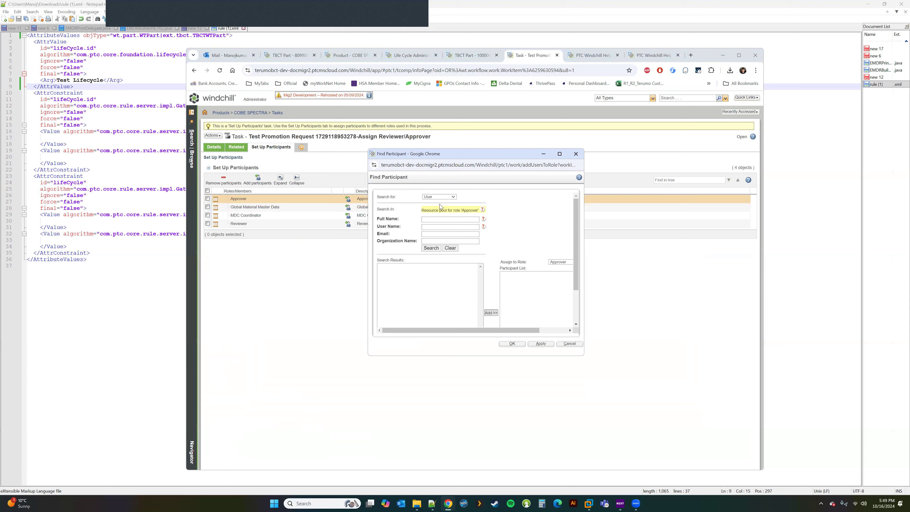
- Find the user by full name, assign them as Approver, then bring the VMware window forward
{"action": "left_click", "coordinate": [428, 219]}
{"action": "type", "text": "M"}
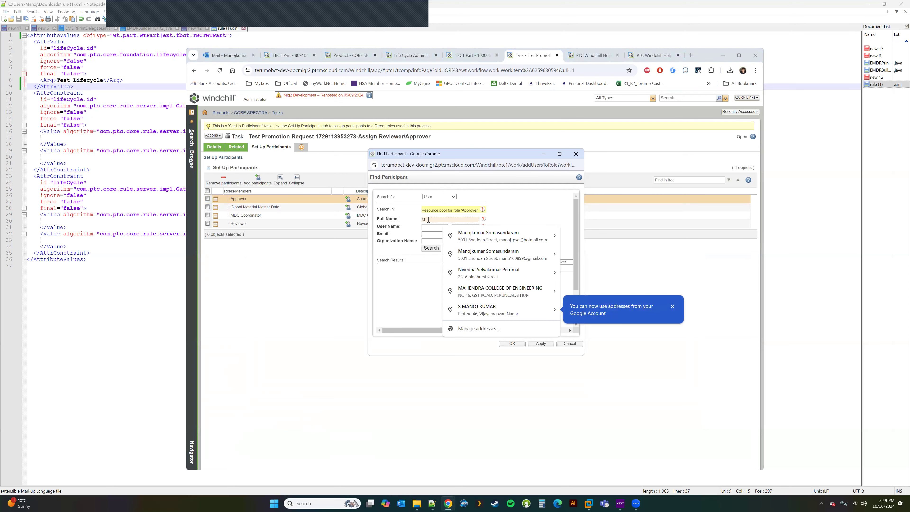
{"action": "type", "text": "anoj*"}
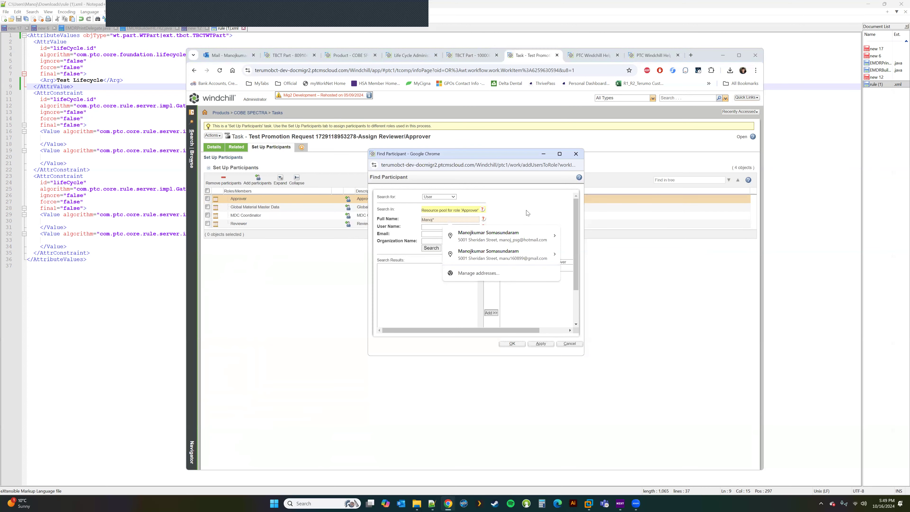
{"action": "key", "text": "Return"}
{"action": "scroll", "coordinate": [420, 286], "scroll_direction": "down", "scroll_amount": 1}
{"action": "left_click", "coordinate": [412, 247]}
{"action": "left_click", "coordinate": [490, 279]}
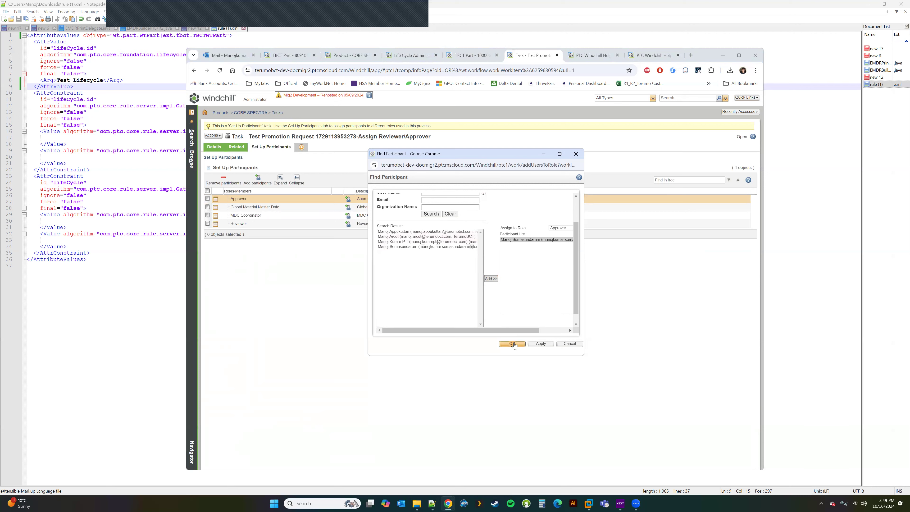
{"action": "left_click", "coordinate": [512, 344]}
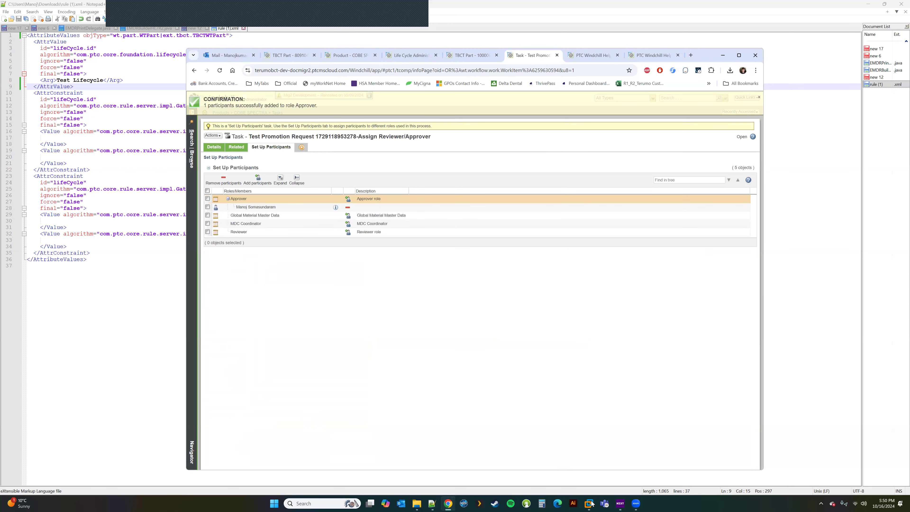
{"action": "left_click", "coordinate": [609, 459]}
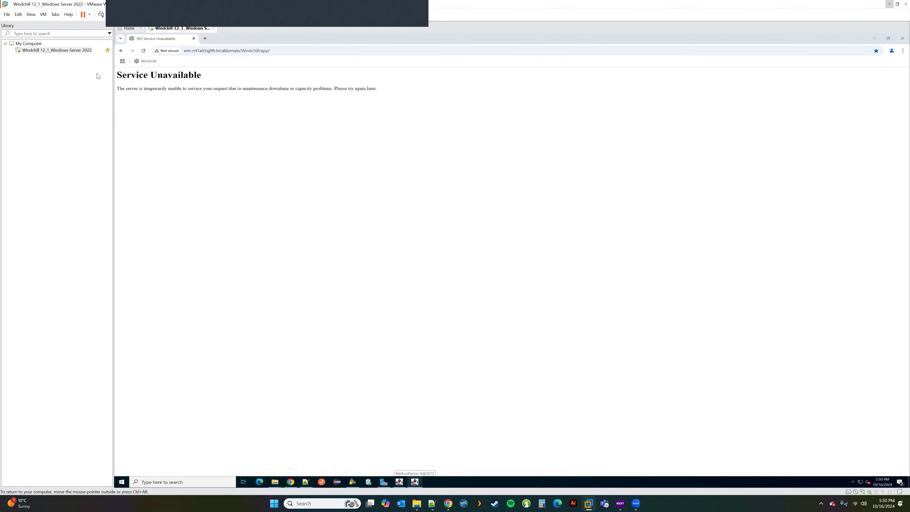
- Reload the unavailable local Windchill page, then minimise the VMware window
{"action": "left_click", "coordinate": [144, 51]}
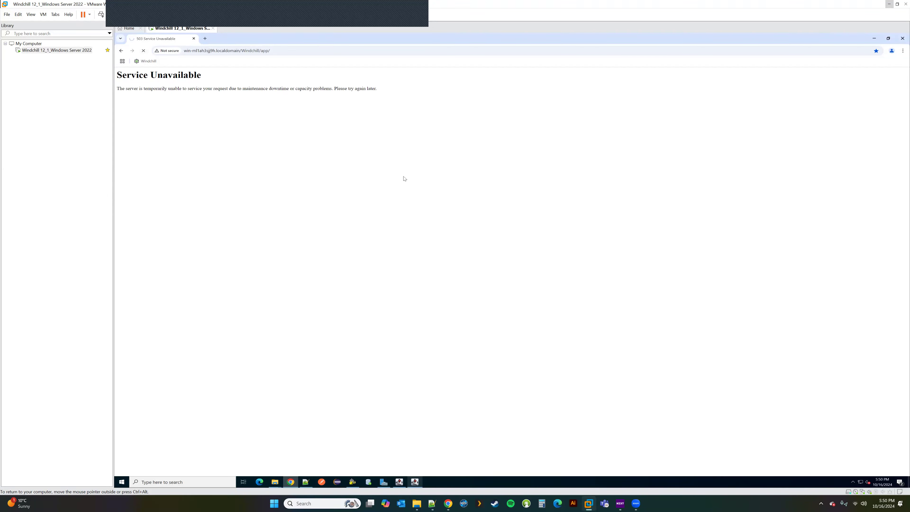
{"action": "left_click", "coordinate": [889, 4]}
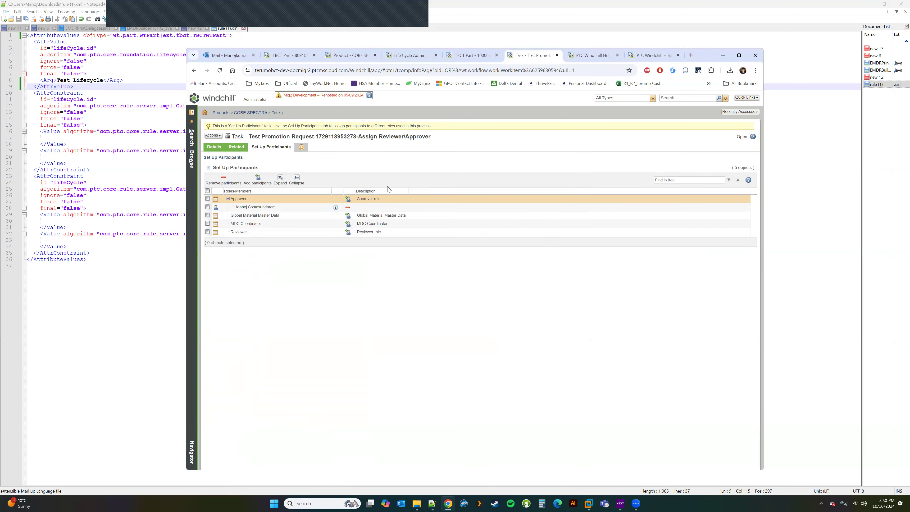
- Find the user by full name with a wildcard, assign them as Reviewer, and return to task details
{"action": "left_click", "coordinate": [347, 233]}
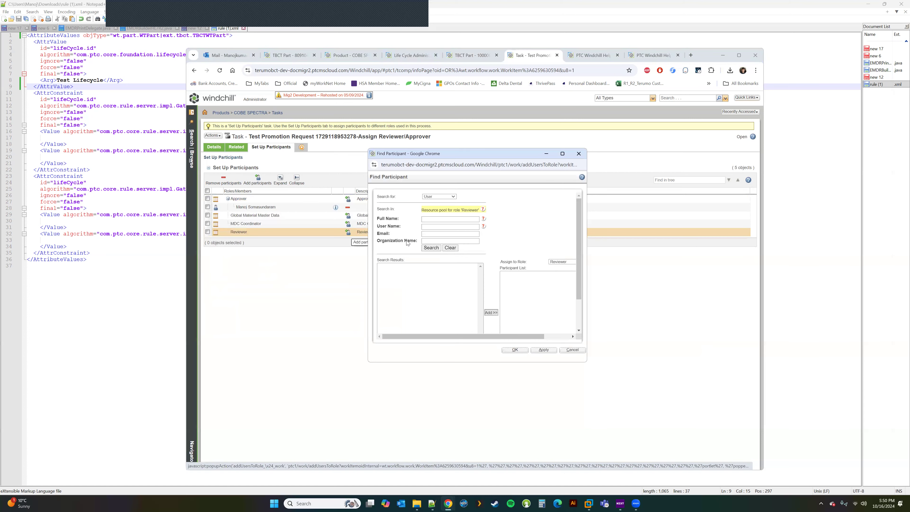
{"action": "left_click", "coordinate": [434, 219]}
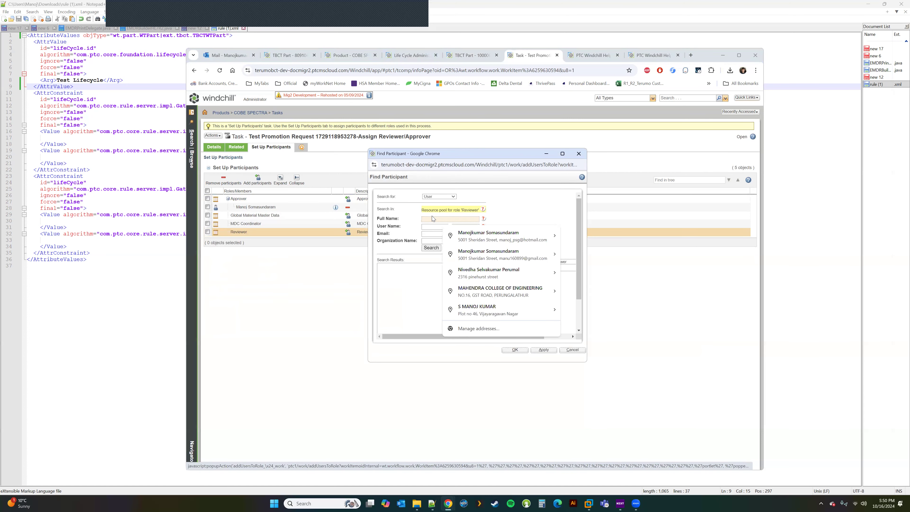
{"action": "type", "text": "Mano"}
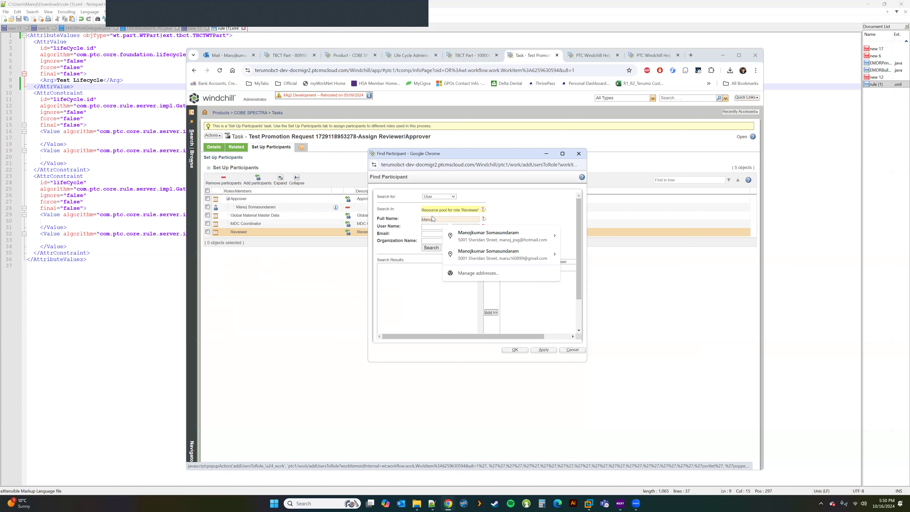
{"action": "type", "text": "j*"}
{"action": "left_click", "coordinate": [431, 248]}
{"action": "left_click", "coordinate": [414, 280]}
{"action": "scroll", "coordinate": [413, 281], "scroll_direction": "down", "scroll_amount": 1}
{"action": "left_click", "coordinate": [490, 285]}
{"action": "left_click", "coordinate": [515, 350]}
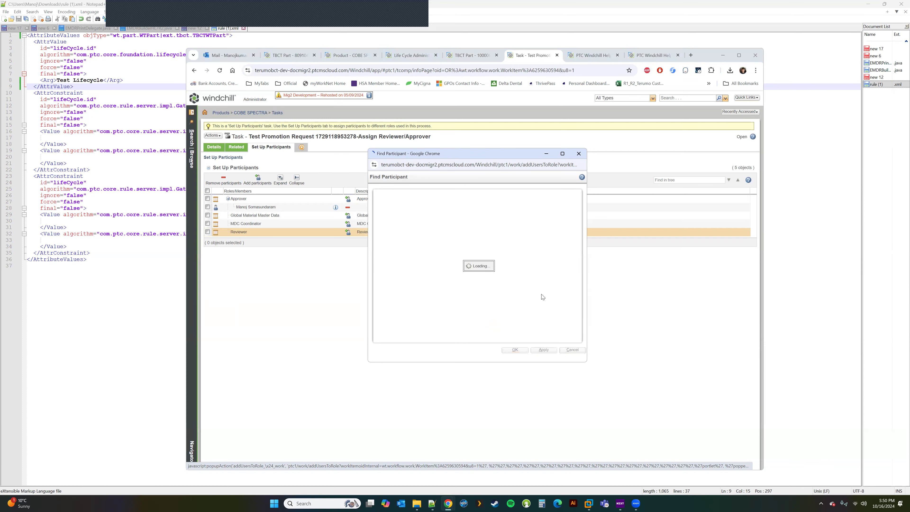
{"action": "left_click", "coordinate": [217, 148]}
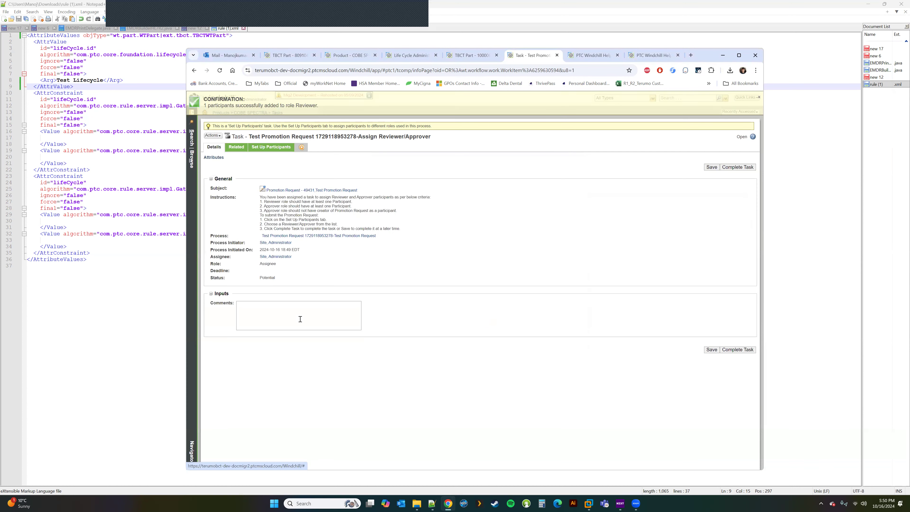
- Complete the Assign Reviewer/Approver task, then open the Process Manager for the Test Promotion Request workflow
{"action": "left_click", "coordinate": [738, 349]}
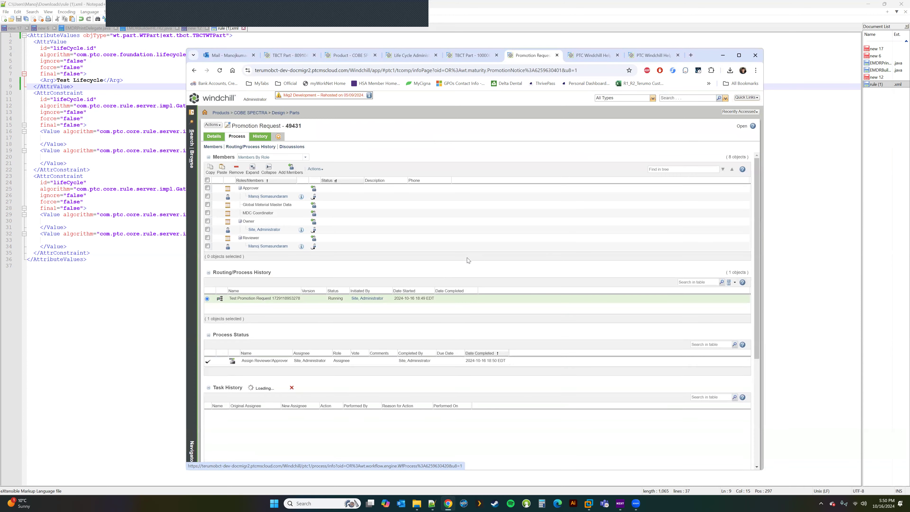
{"action": "right_click", "coordinate": [257, 299]}
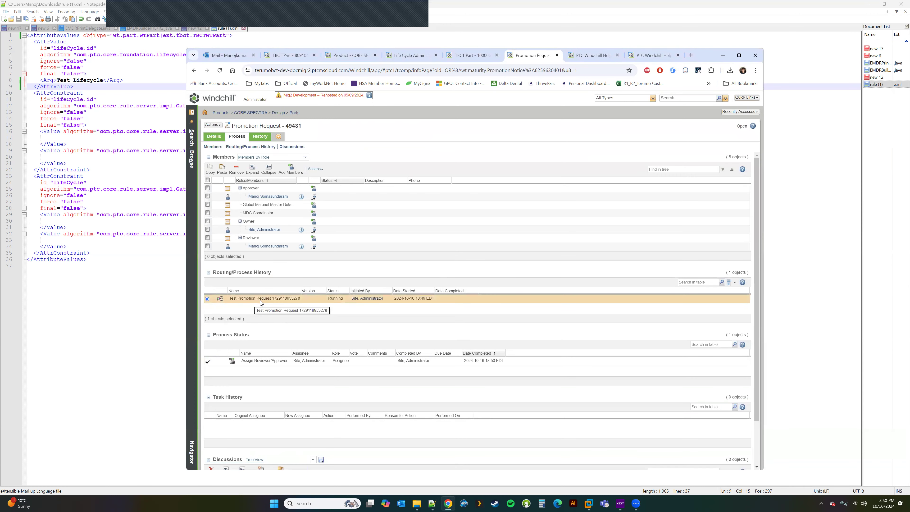
{"action": "left_click", "coordinate": [285, 313]}
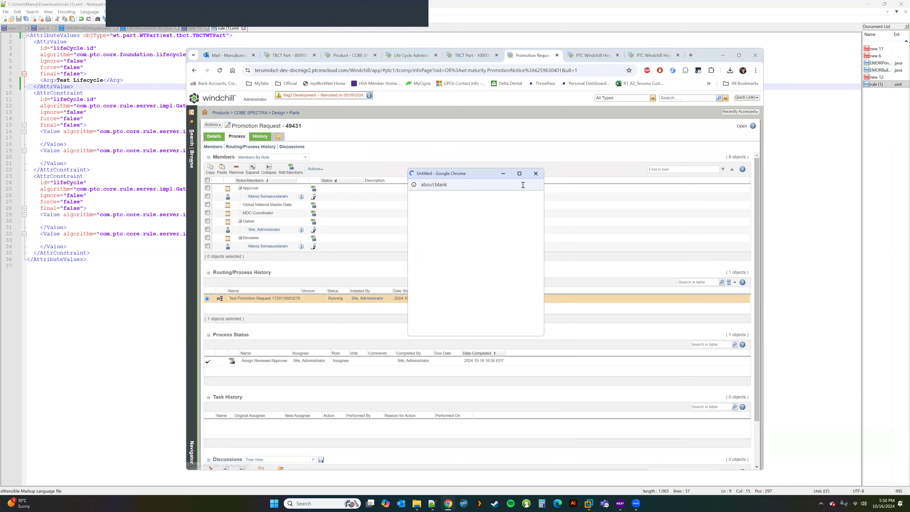
- Maximize the Process Manager window to review the workflow diagram, then close it
{"action": "left_click", "coordinate": [519, 174]}
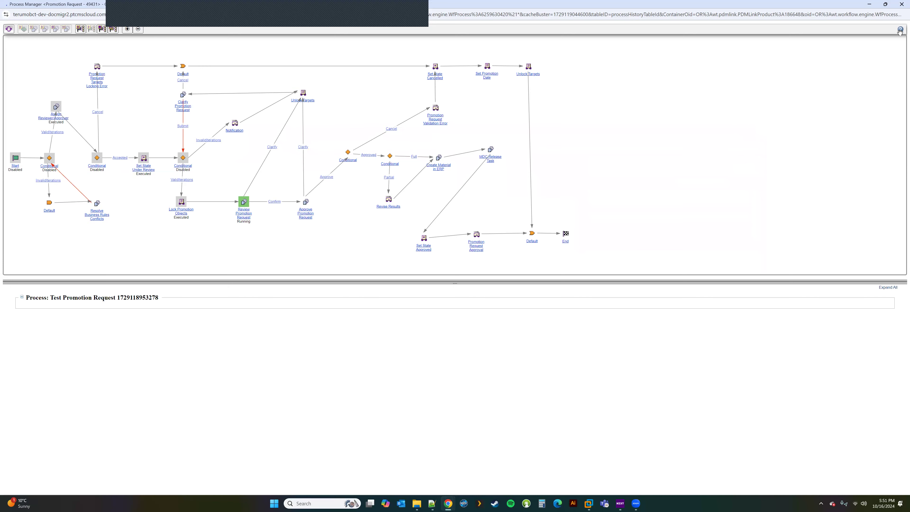
{"action": "left_click", "coordinate": [900, 4]}
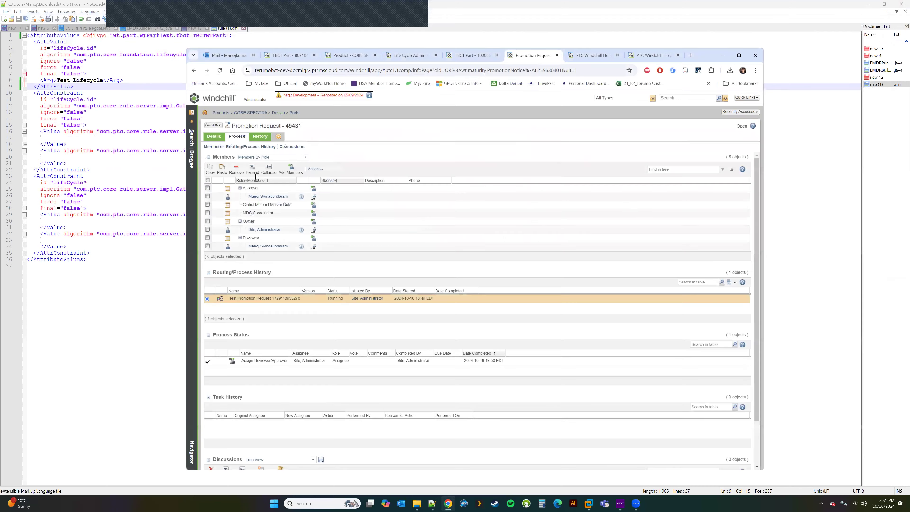
- Reload the promotion request and open the new Review Promotion Request task
{"action": "left_click", "coordinate": [220, 70]}
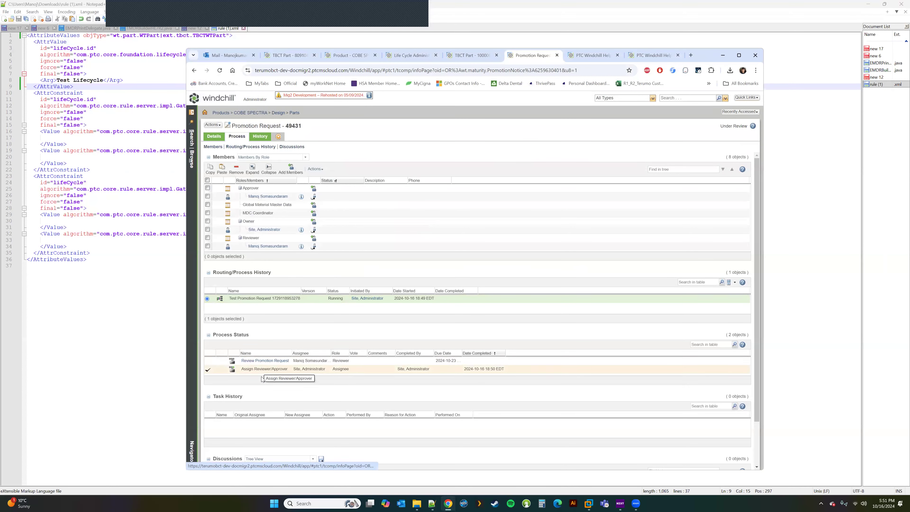
{"action": "left_click", "coordinate": [265, 361]}
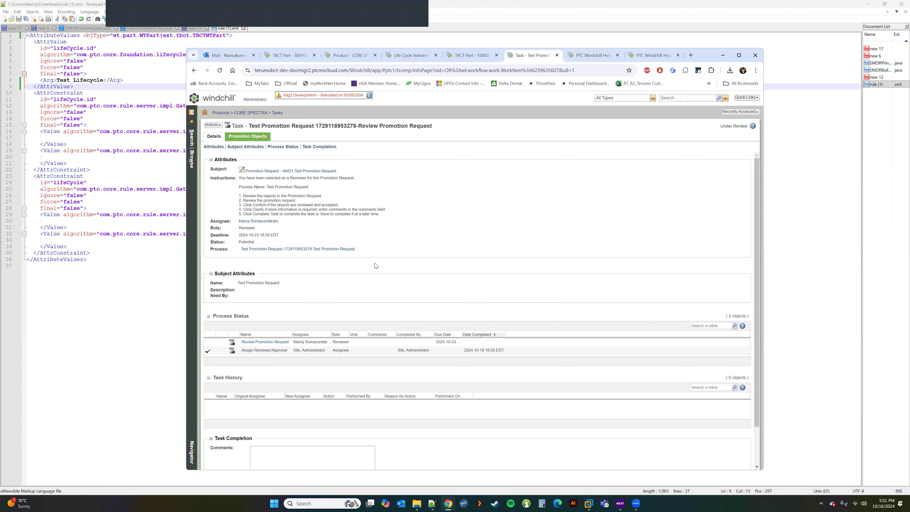
- Check the Promotion Objects, then complete the review task with the Confirm routing option
{"action": "left_click", "coordinate": [243, 140]}
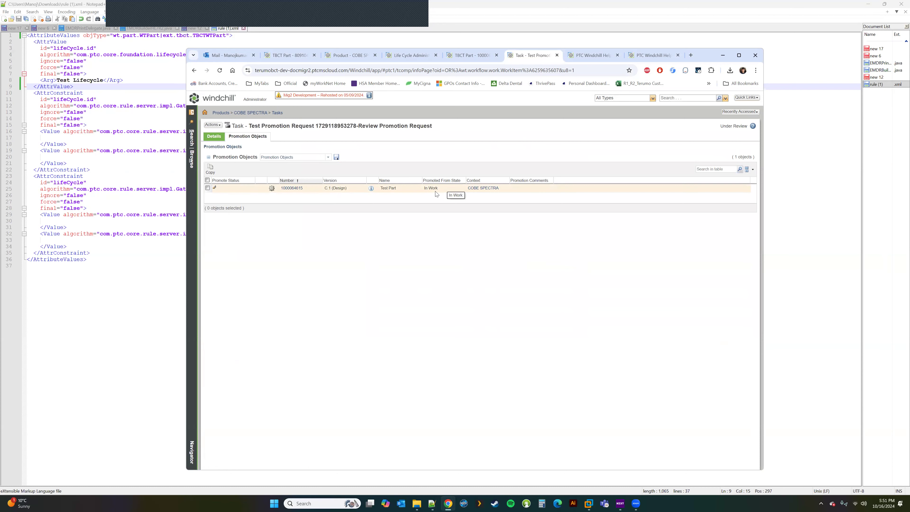
{"action": "left_click", "coordinate": [214, 136]}
{"action": "scroll", "coordinate": [371, 255], "scroll_direction": "down", "scroll_amount": 1}
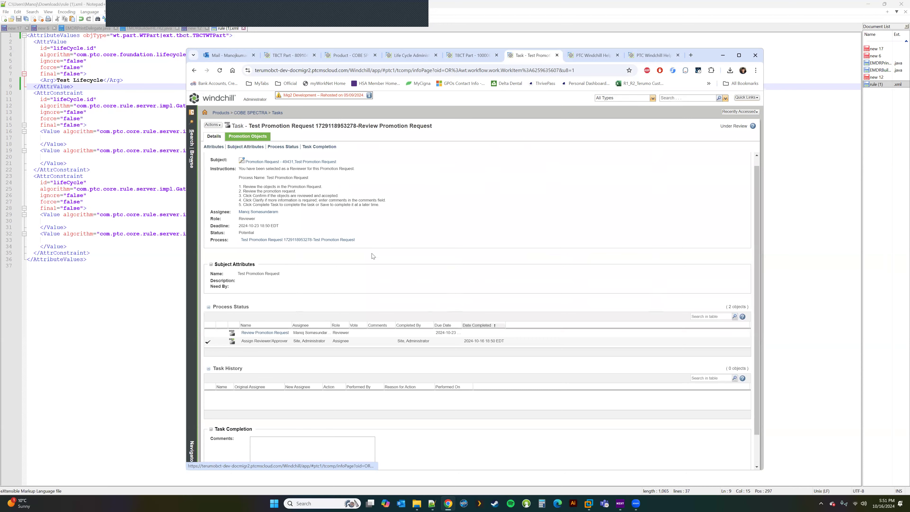
{"action": "left_click", "coordinate": [252, 437]}
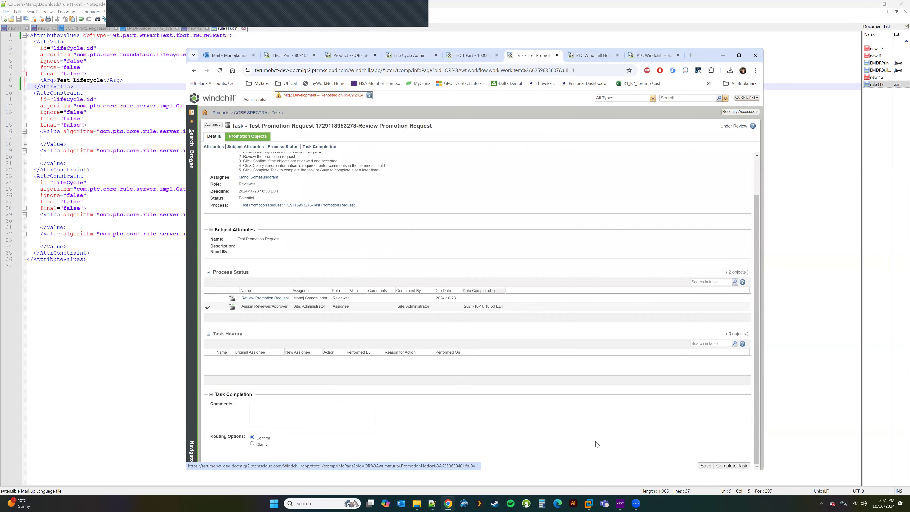
{"action": "left_click", "coordinate": [725, 465]}
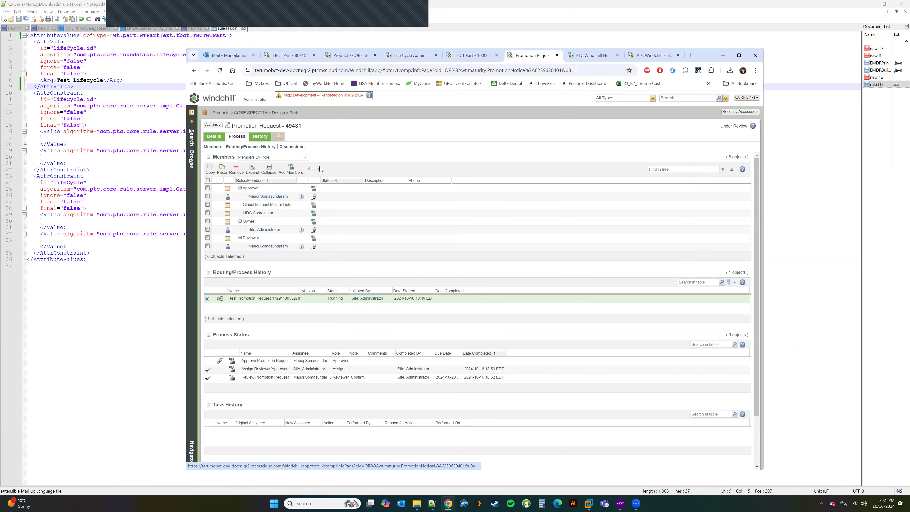
- Reload Promotion Request 49431 and open its Approve Promotion Request task
{"action": "left_click", "coordinate": [219, 71]}
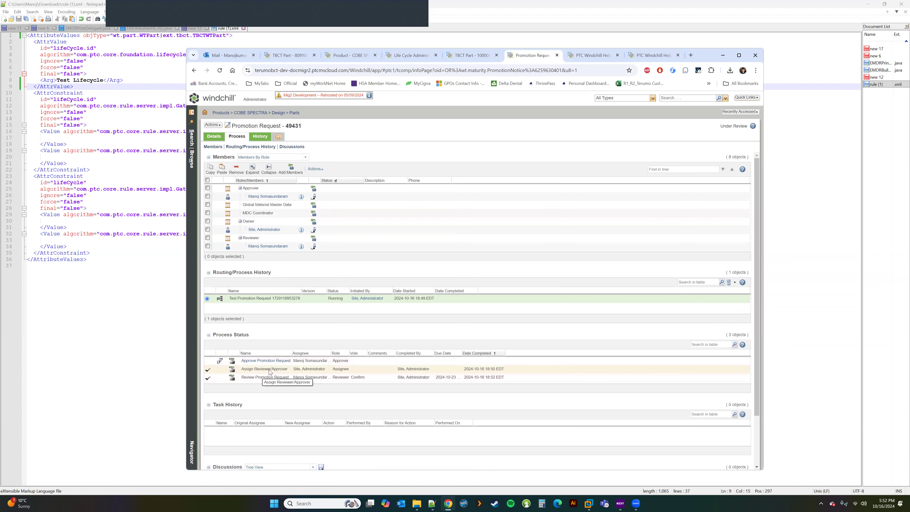
{"action": "left_click", "coordinate": [259, 361]}
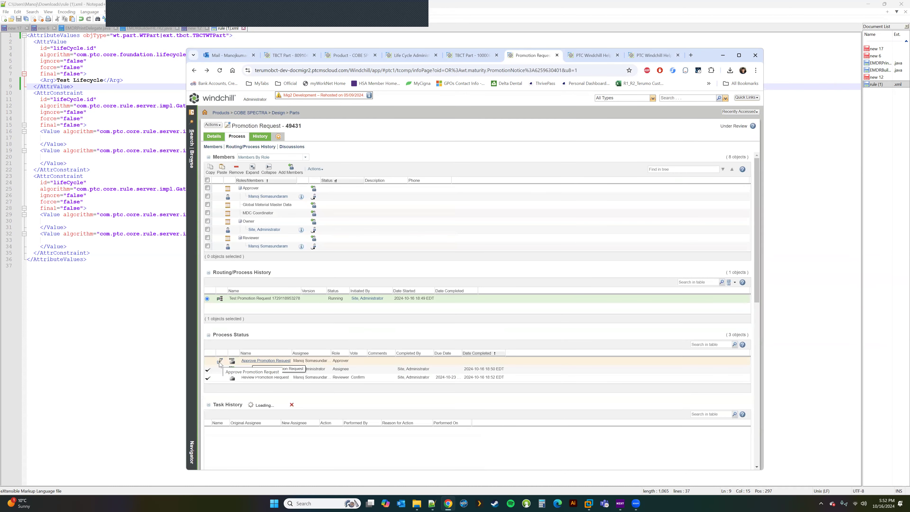
{"action": "left_click", "coordinate": [259, 361]}
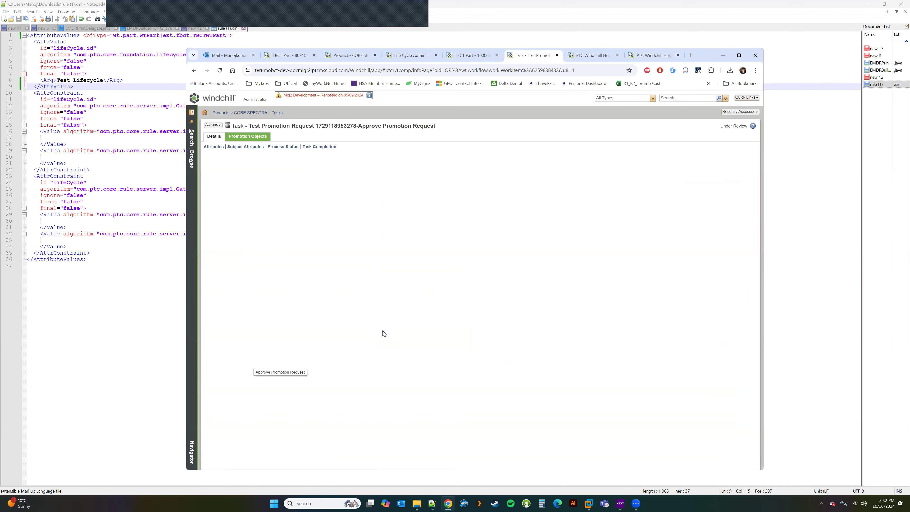
- Choose Approve as the routing option, focus the password field, and copy the task page URL
{"action": "scroll", "coordinate": [384, 334], "scroll_direction": "down", "scroll_amount": 3}
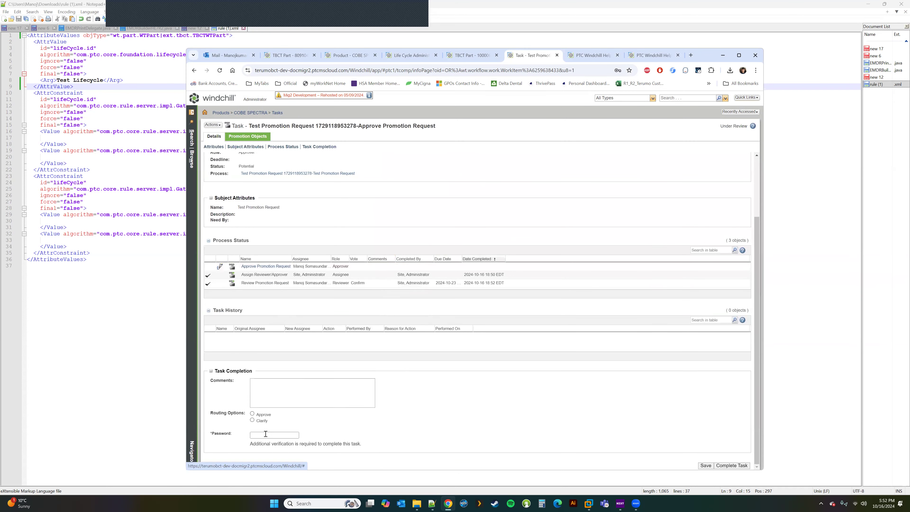
{"action": "left_click", "coordinate": [252, 415]}
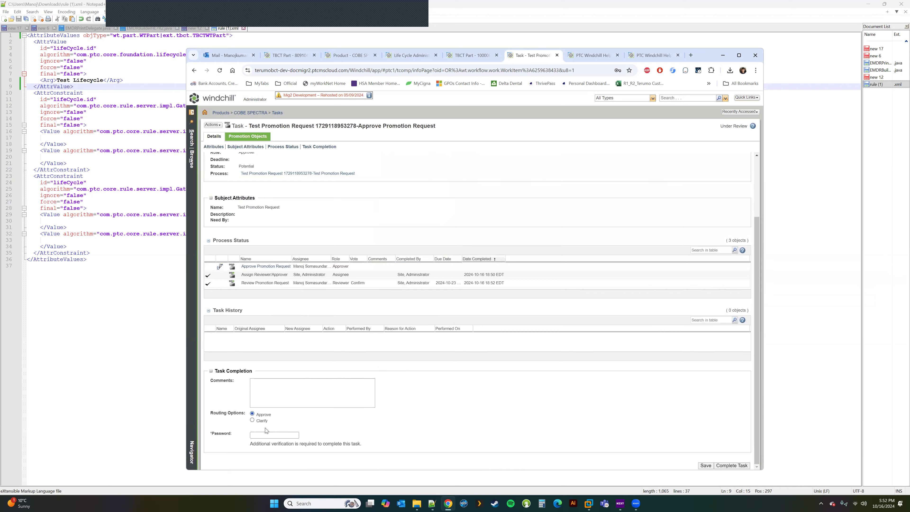
{"action": "left_click", "coordinate": [268, 435]}
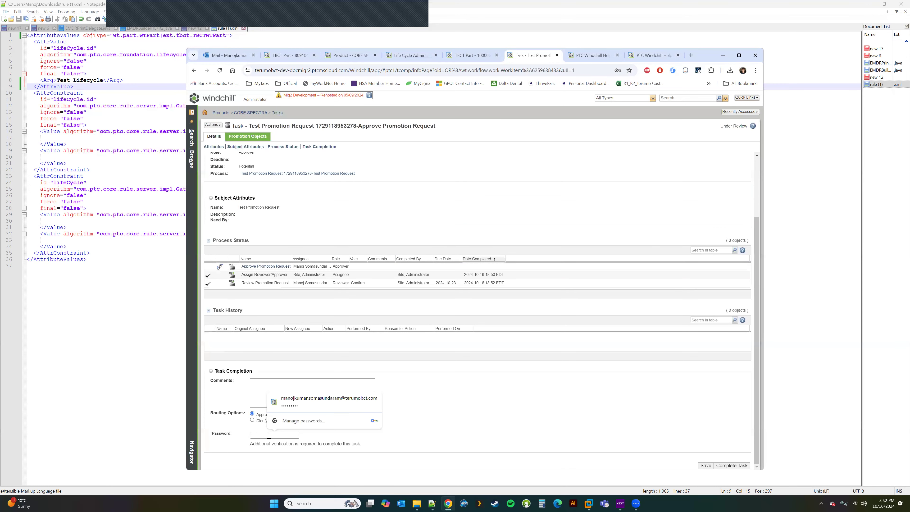
{"action": "left_click", "coordinate": [277, 436]}
{"action": "left_click", "coordinate": [416, 74]}
{"action": "key", "text": "ctrl+c"}
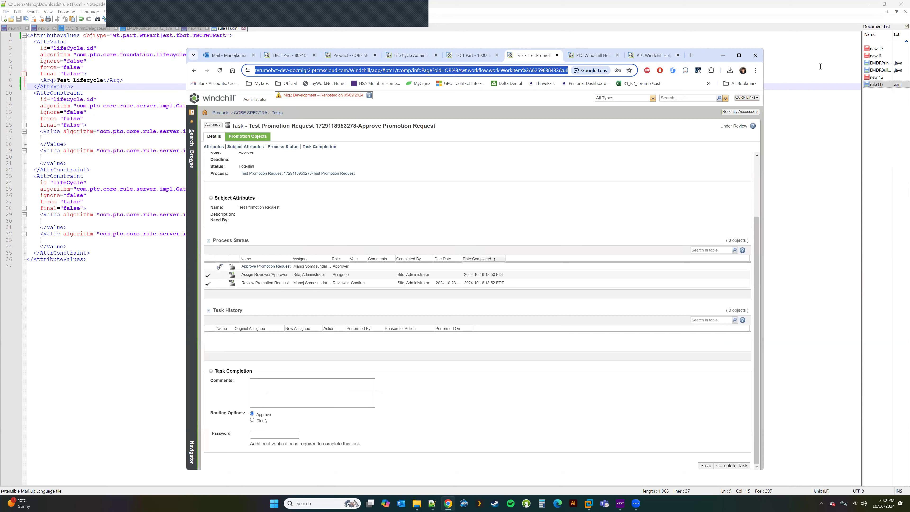
{"action": "left_click", "coordinate": [756, 71]}
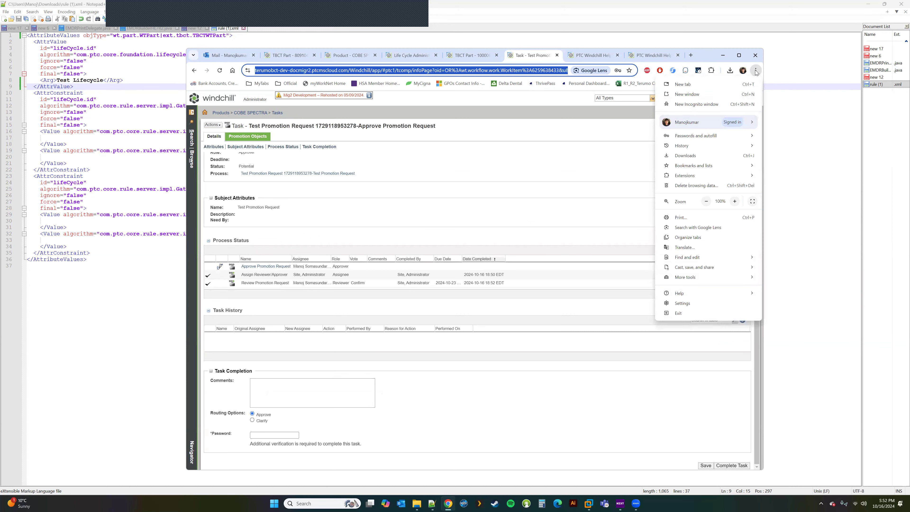
- Load the copied task URL in a new incognito window and sign in with the approver's username and password
{"action": "left_click", "coordinate": [700, 105]}
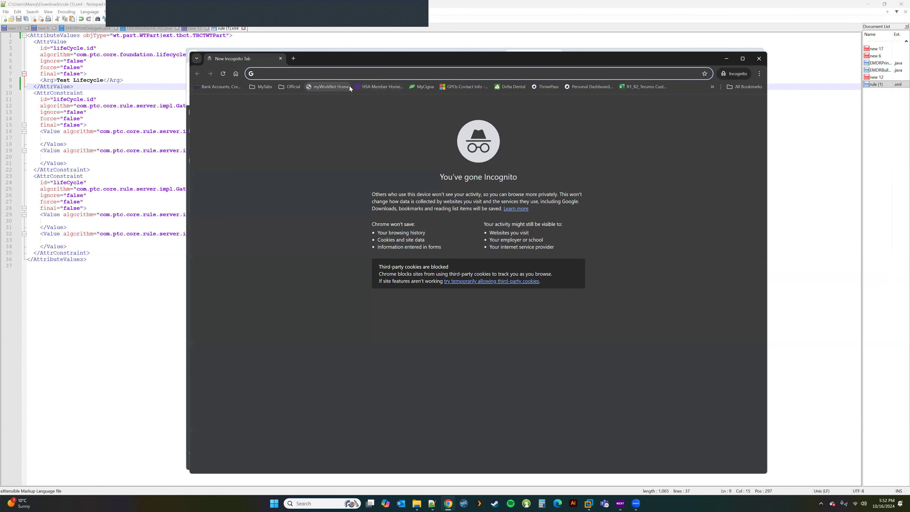
{"action": "key", "text": "ctrl+v"}
{"action": "key", "text": "Return"}
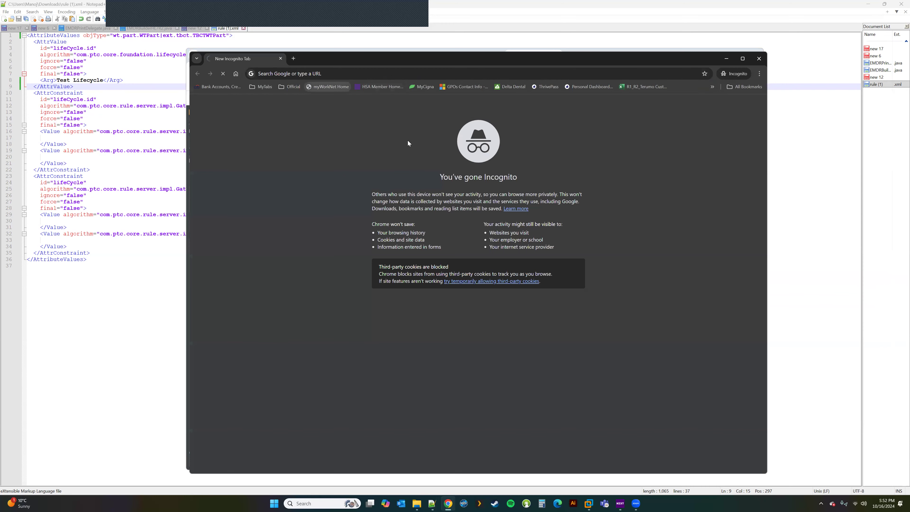
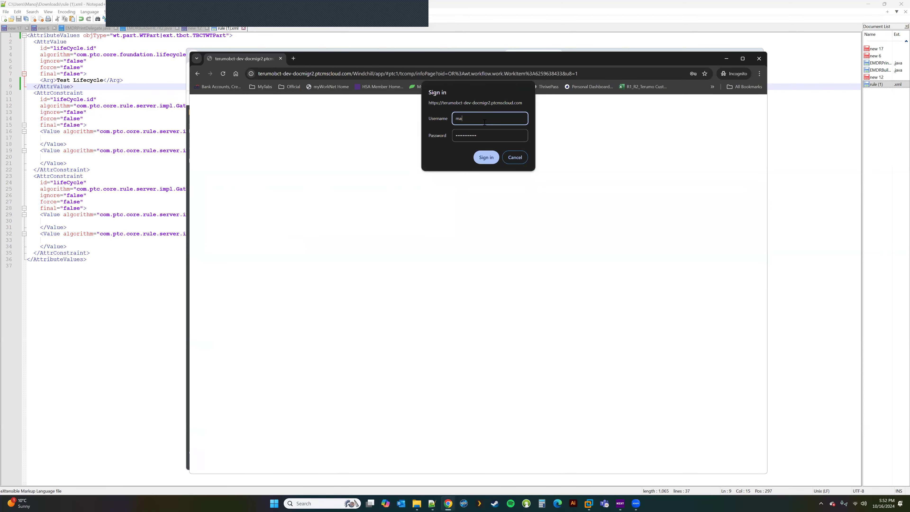
{"action": "key", "text": "Tab"}
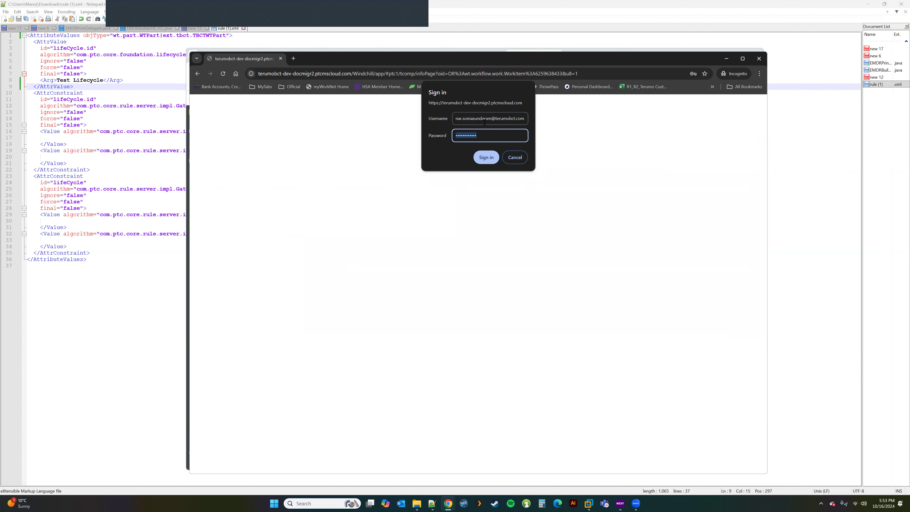
{"action": "type", "text": "•"}
{"action": "key", "text": "Return"}
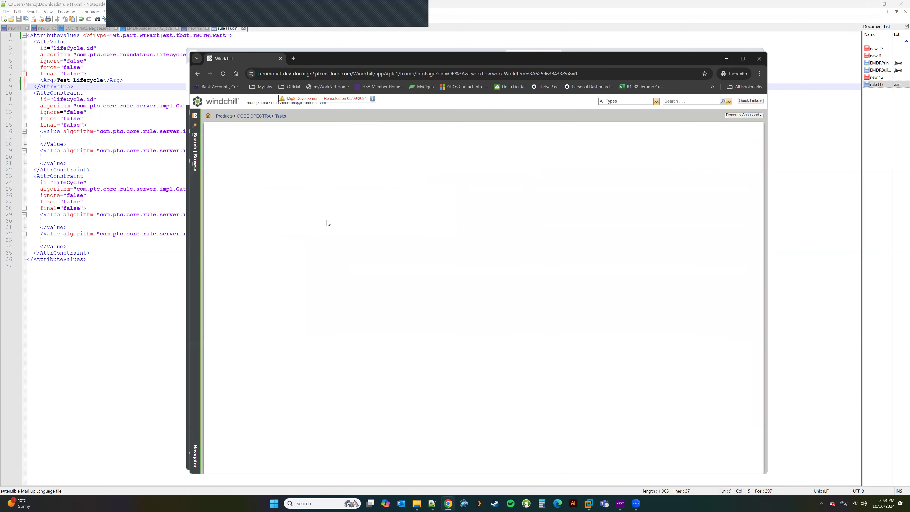
- Approve the request with the verification password, complete the task, and return to the original task window
{"action": "scroll", "coordinate": [331, 245], "scroll_direction": "down", "scroll_amount": 2}
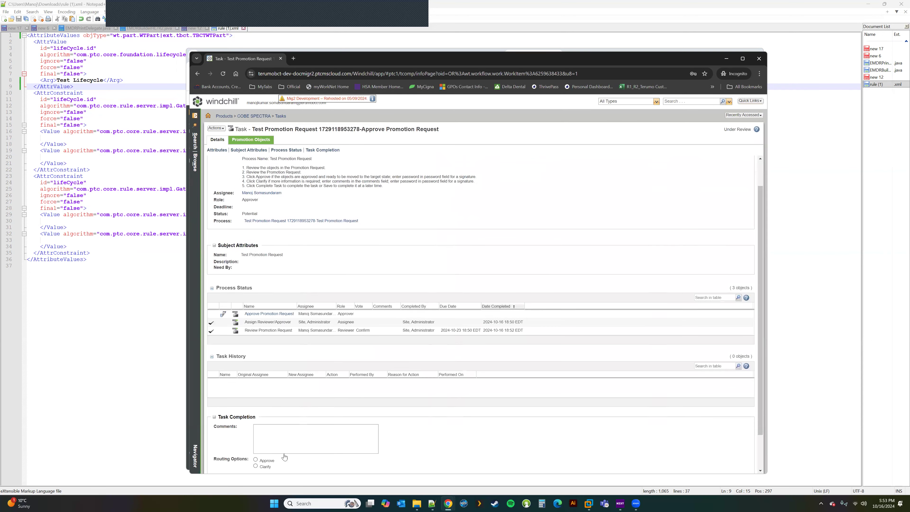
{"action": "left_click", "coordinate": [256, 417]}
{"action": "left_click", "coordinate": [267, 437]}
{"action": "type", "text": "•••"}
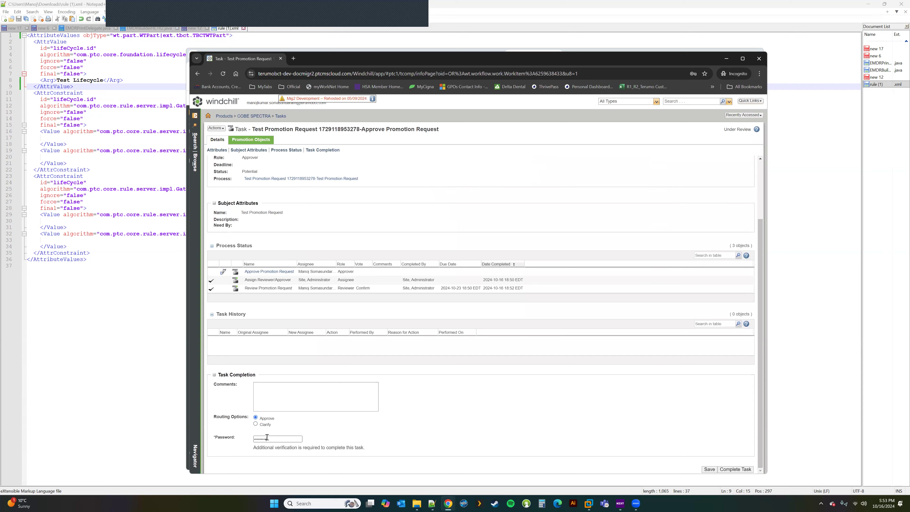
{"action": "left_click", "coordinate": [735, 469]}
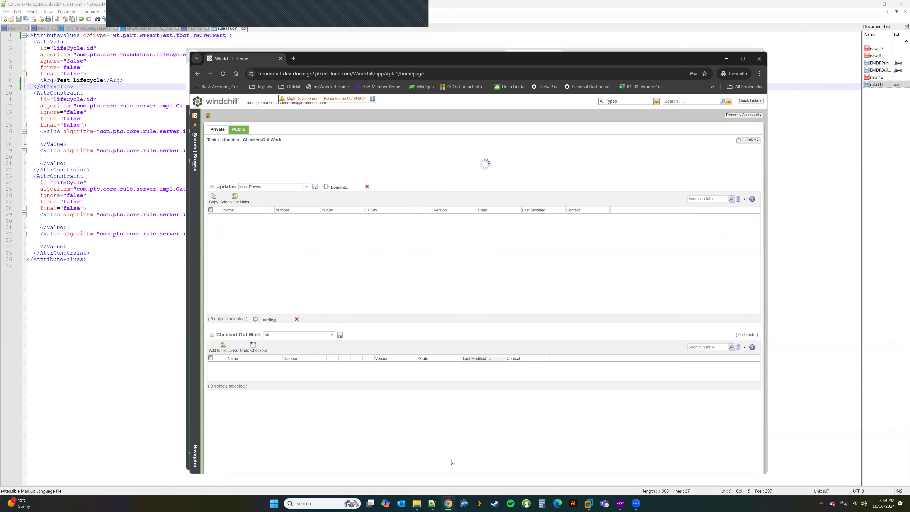
{"action": "mouse_move", "coordinate": [449, 503]}
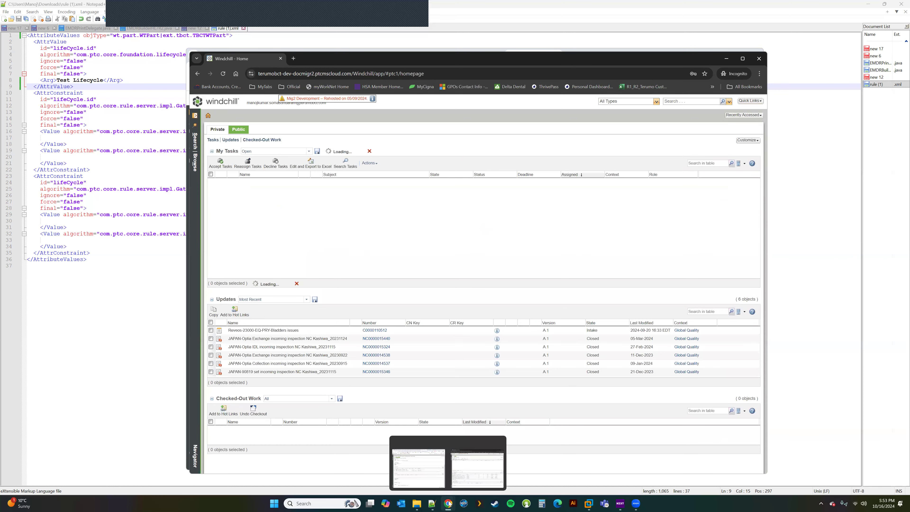
{"action": "left_click", "coordinate": [415, 474]}
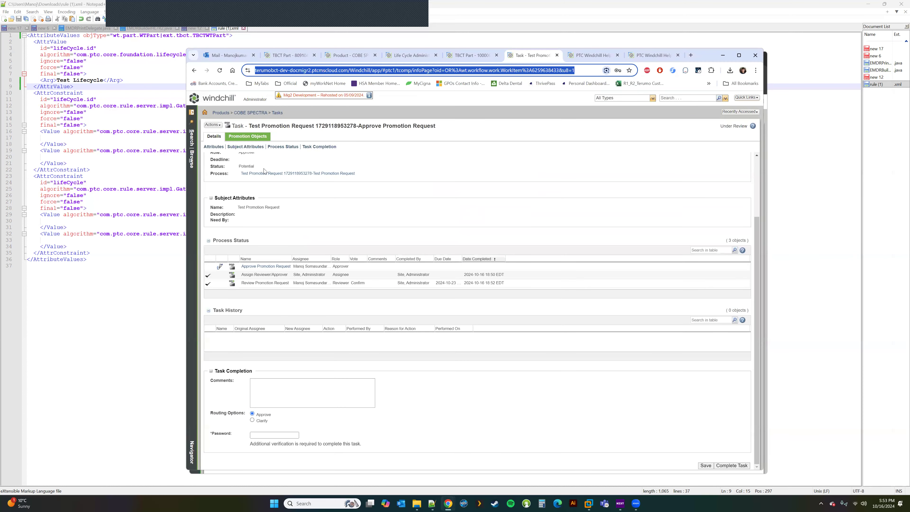
- Reload the task, open Promotion Request 49431, and launch the Process Manager for its routing
{"action": "left_click", "coordinate": [219, 71]}
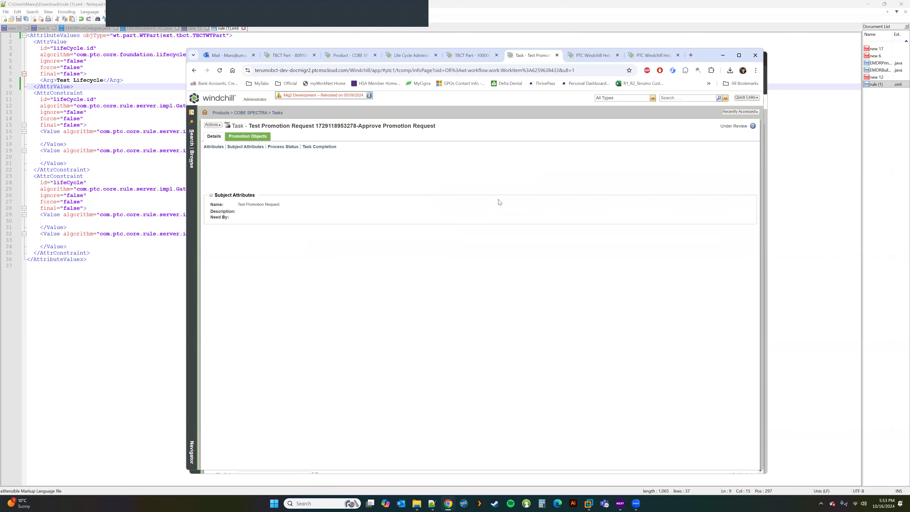
{"action": "left_click", "coordinate": [291, 171]}
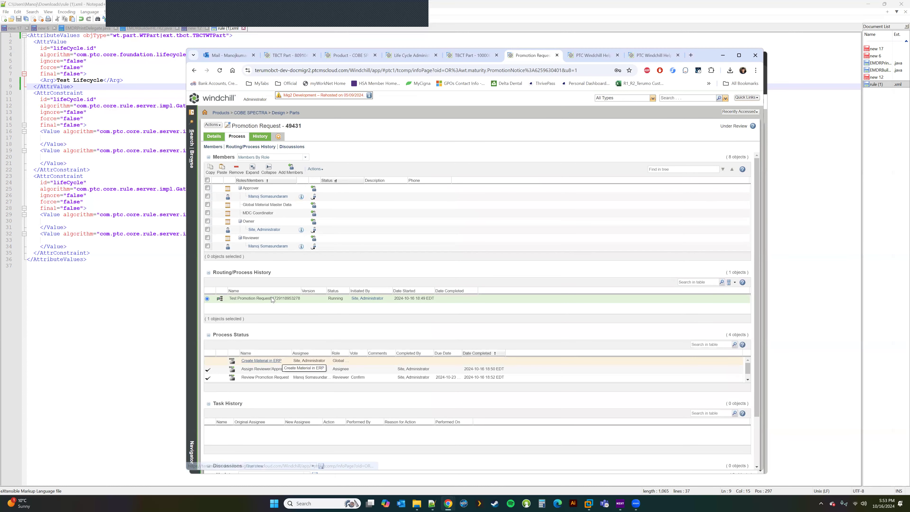
{"action": "right_click", "coordinate": [296, 300]}
{"action": "left_click", "coordinate": [296, 311]}
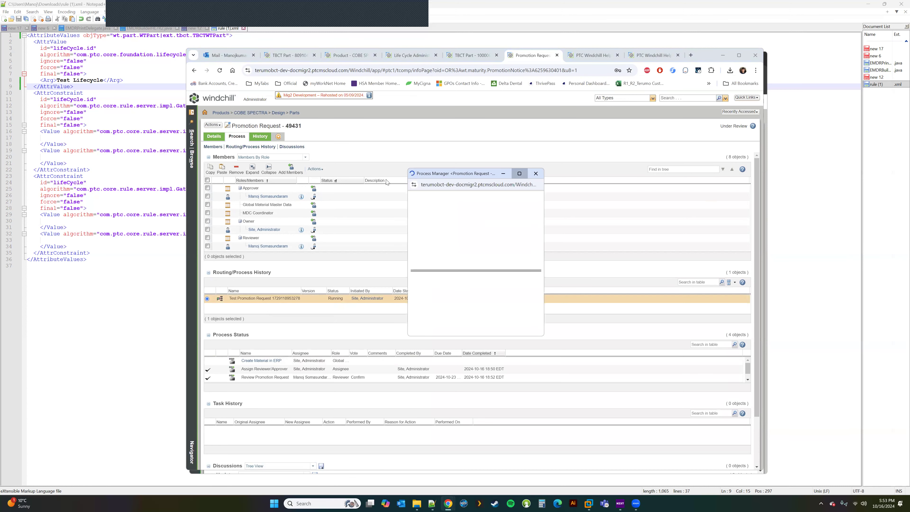
- In the maximized Process Manager, complete the Create Material in ERP and MDC Release Task activities
{"action": "left_click", "coordinate": [519, 173]}
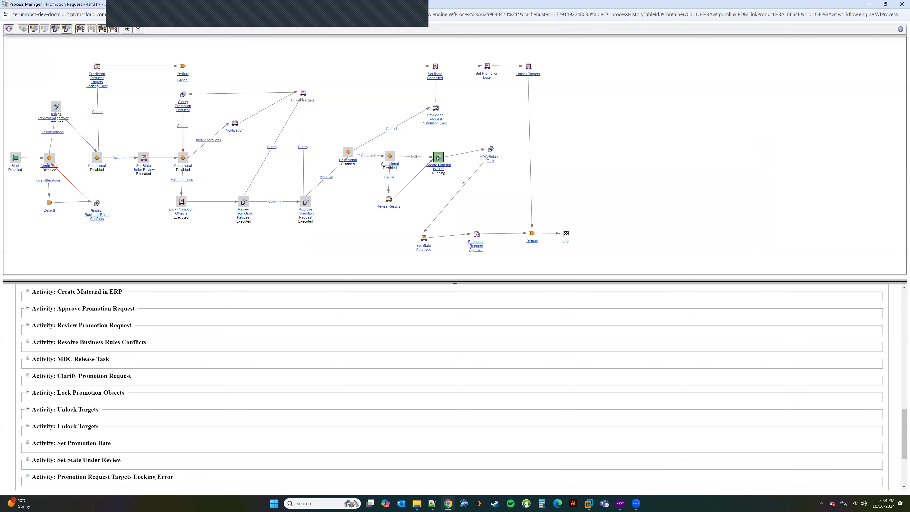
{"action": "key", "text": "Return"}
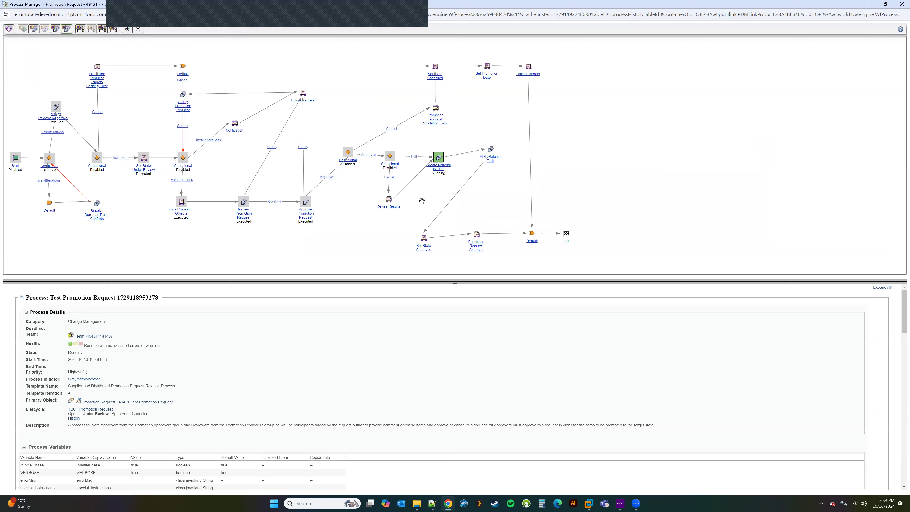
{"action": "left_click", "coordinate": [498, 147]}
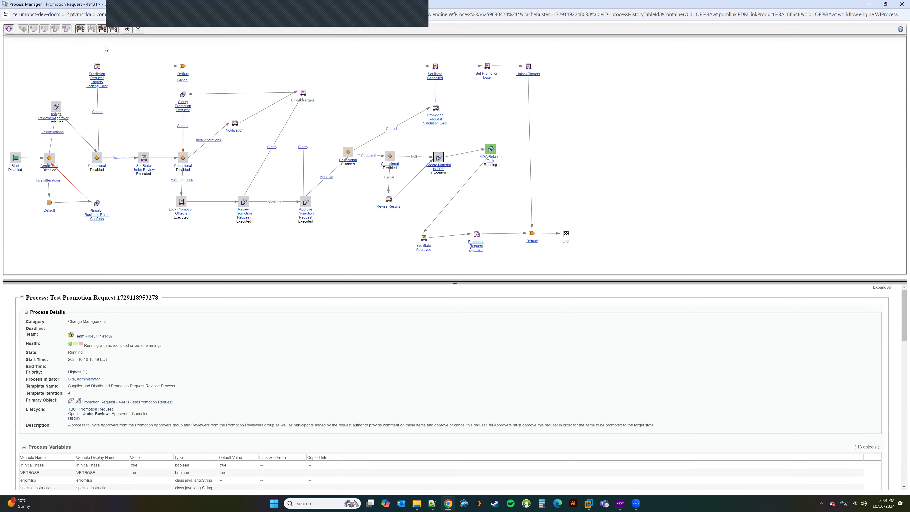
{"action": "left_click", "coordinate": [66, 29]}
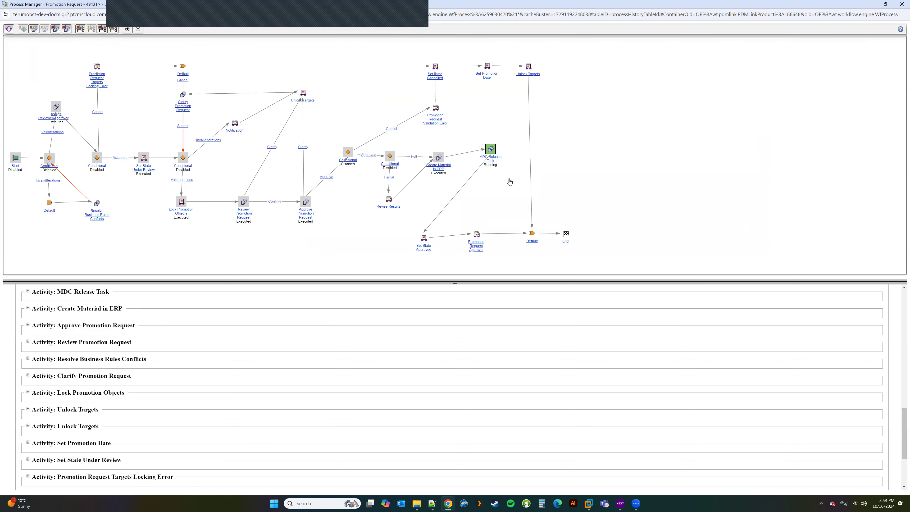
{"action": "key", "text": "Return"}
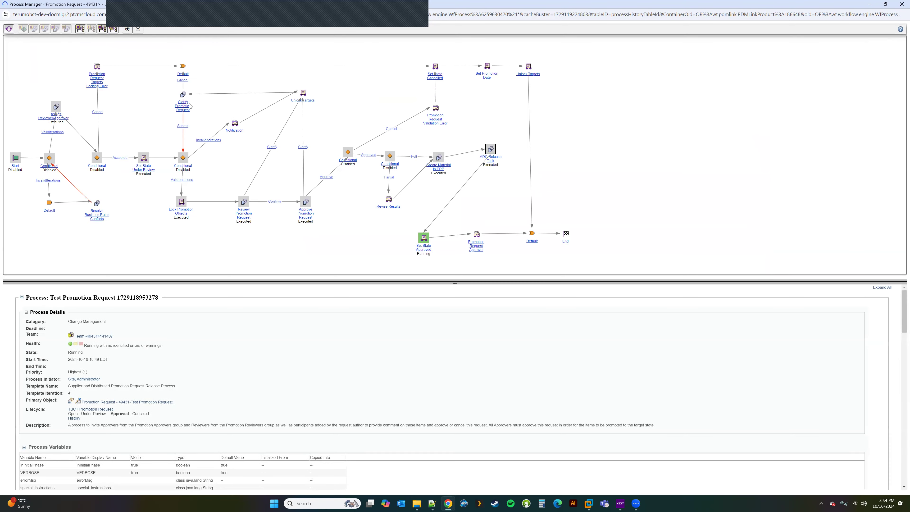
- Refresh the diagram, close the Process Manager, and reload the request to show it Approved
{"action": "left_click", "coordinate": [7, 31]}
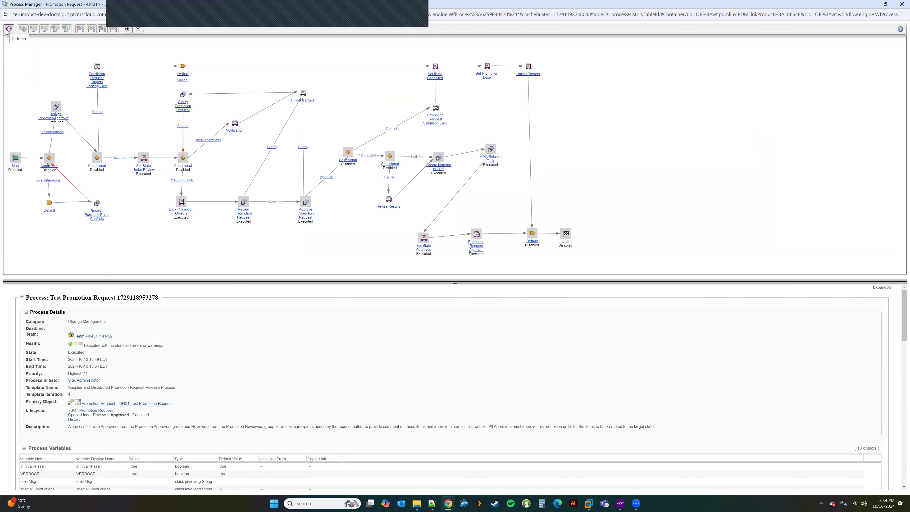
{"action": "left_click", "coordinate": [900, 5]}
{"action": "left_click", "coordinate": [220, 70]}
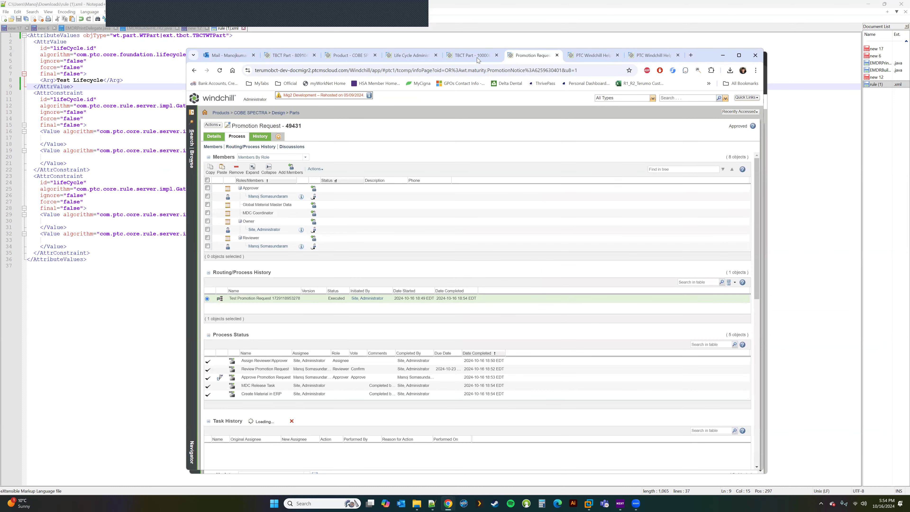
- Refresh the TBCT Part page to confirm Test Part shows Released, then return to Life Cycle Templates
{"action": "left_click", "coordinate": [476, 57]}
{"action": "left_click", "coordinate": [219, 70]}
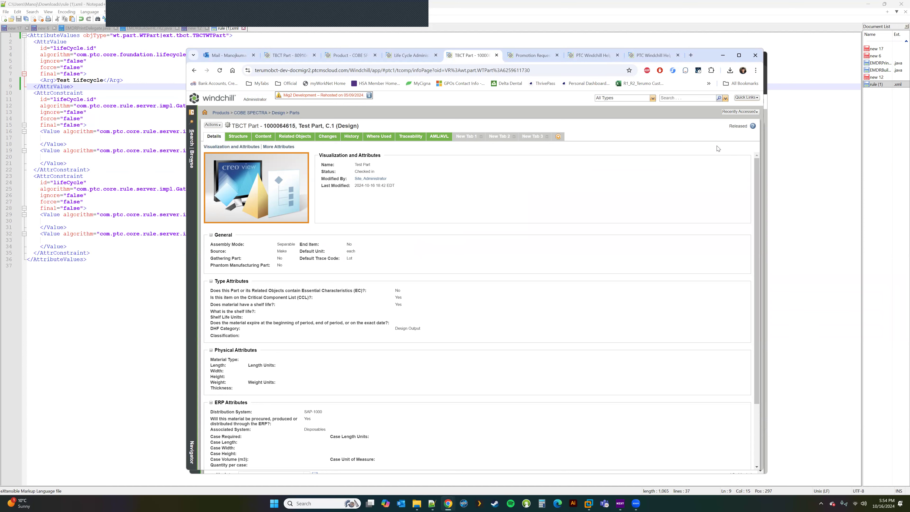
{"action": "left_click", "coordinate": [411, 54]}
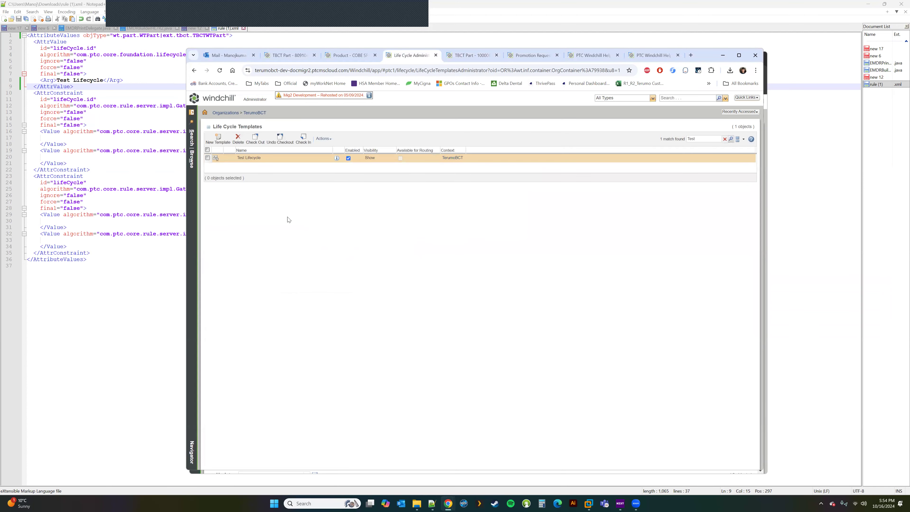
- Open the Test Lifecycle template in the Edit Life Cycle window, maximized
{"action": "right_click", "coordinate": [260, 160]}
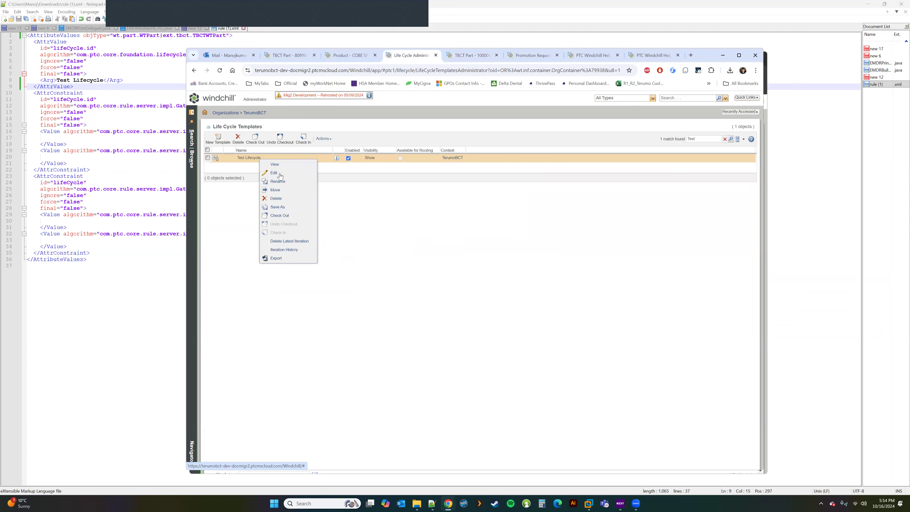
{"action": "left_click", "coordinate": [280, 175]}
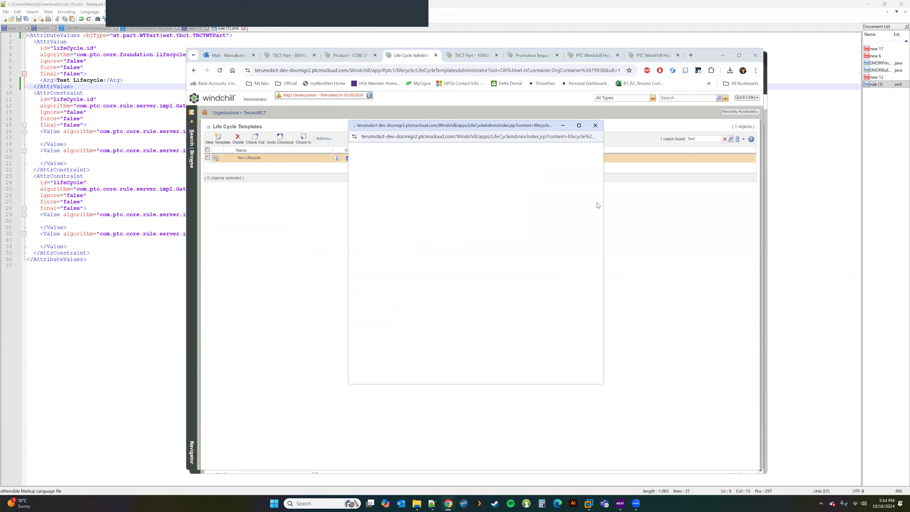
{"action": "left_click", "coordinate": [579, 125]}
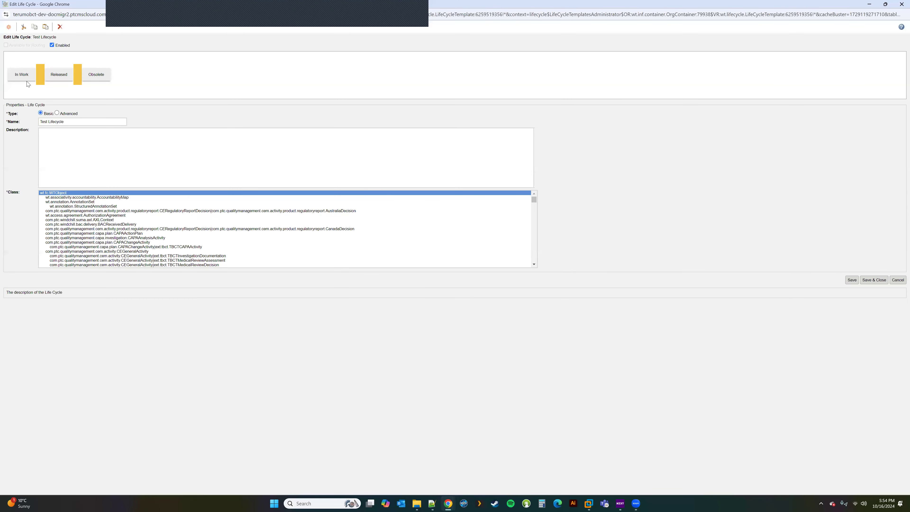
- Review the In Work phase's workflow settings and its Promote transitions to Released and Obsolete
{"action": "left_click", "coordinate": [17, 82]}
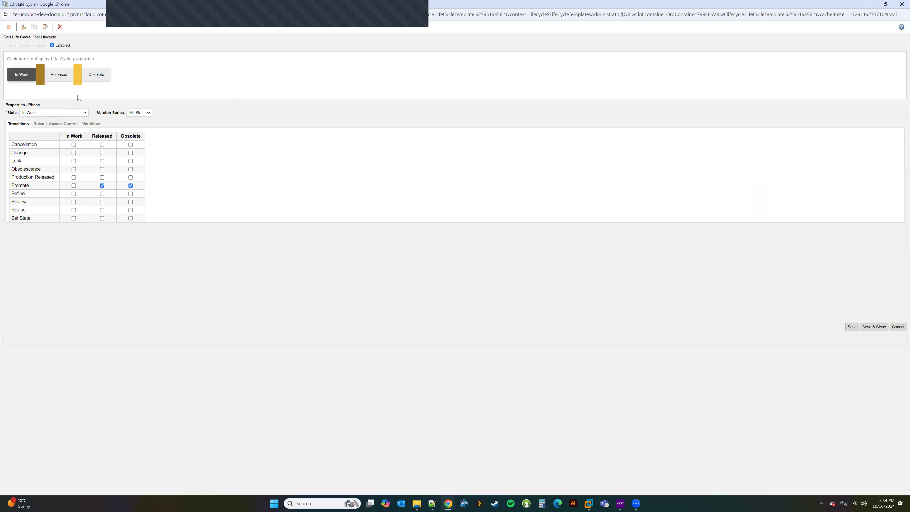
{"action": "left_click", "coordinate": [216, 82]}
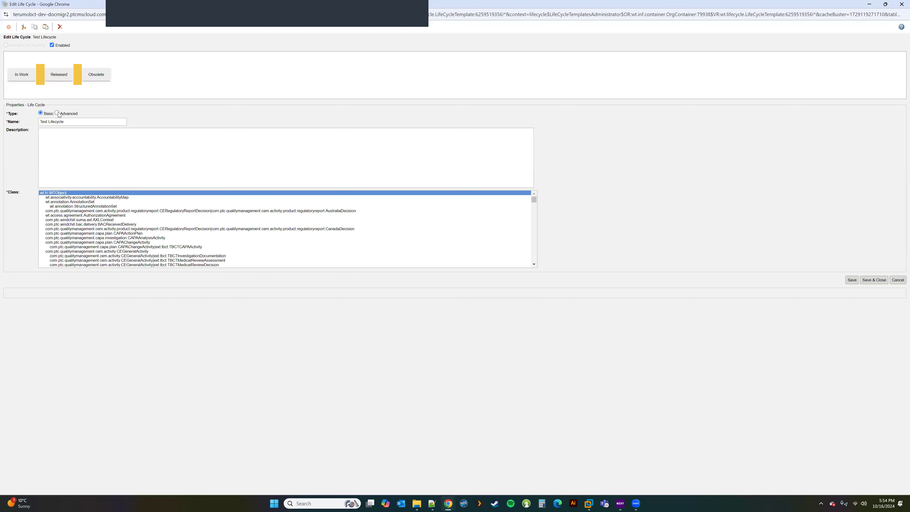
{"action": "left_click", "coordinate": [24, 76]}
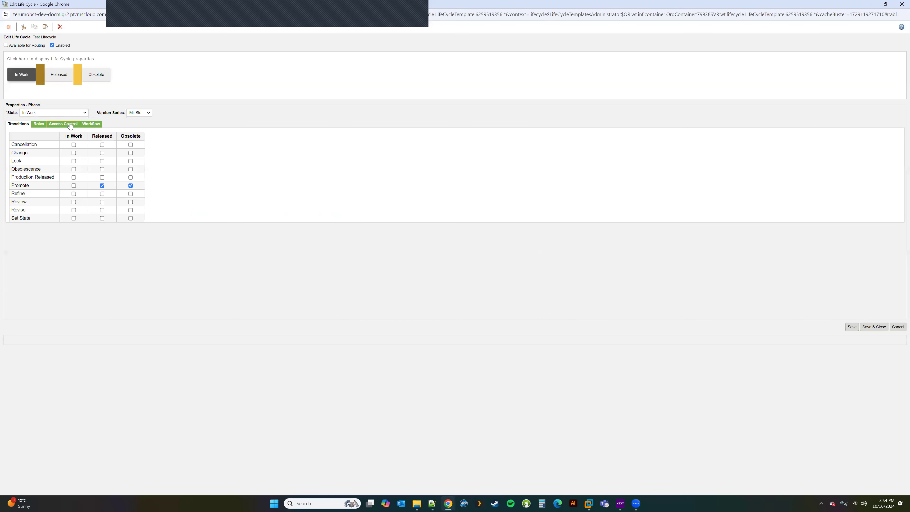
{"action": "left_click", "coordinate": [91, 123]}
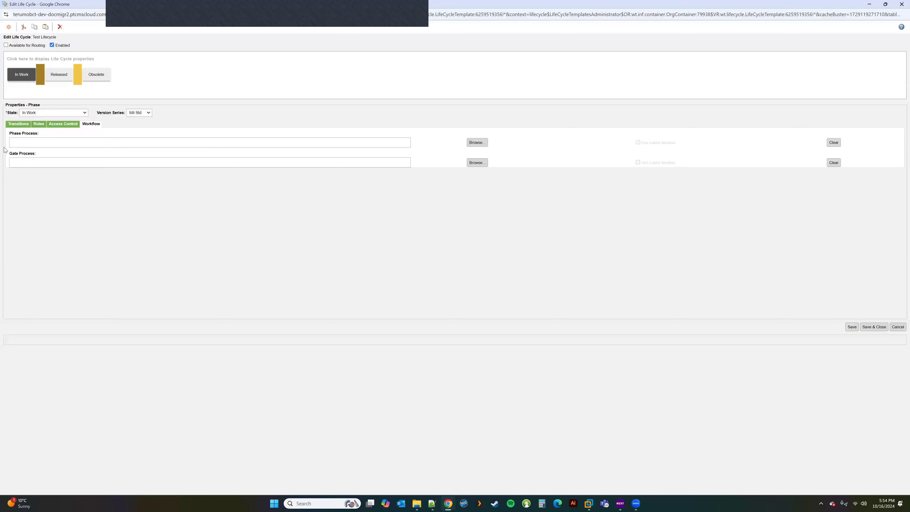
{"action": "left_click", "coordinate": [19, 125]}
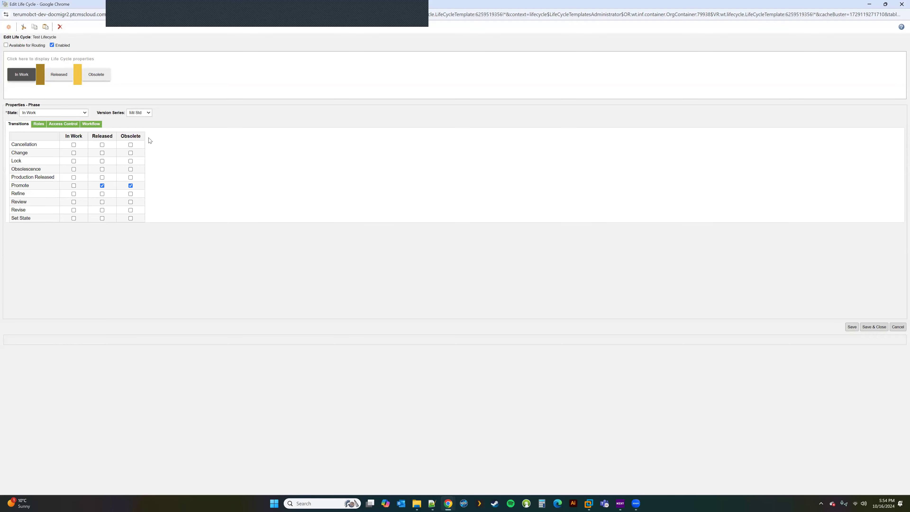
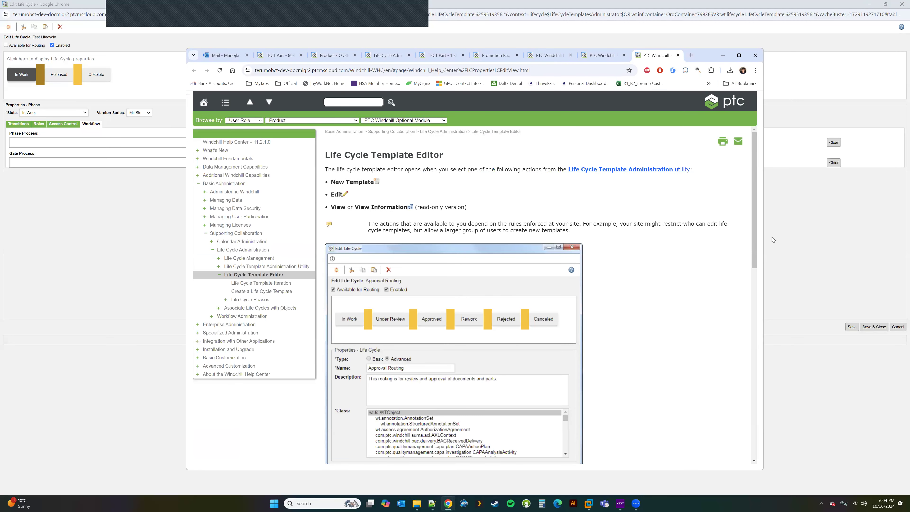
- Open support.ptc.com in a new tab and sign in to PTC eSupport
{"action": "left_click", "coordinate": [691, 56]}
{"action": "type", "text": "su"}
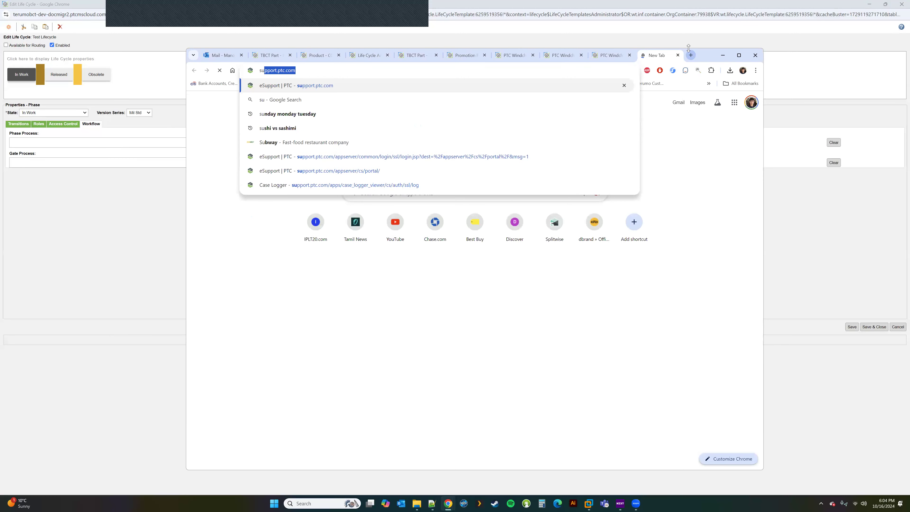
{"action": "key", "text": "Return"}
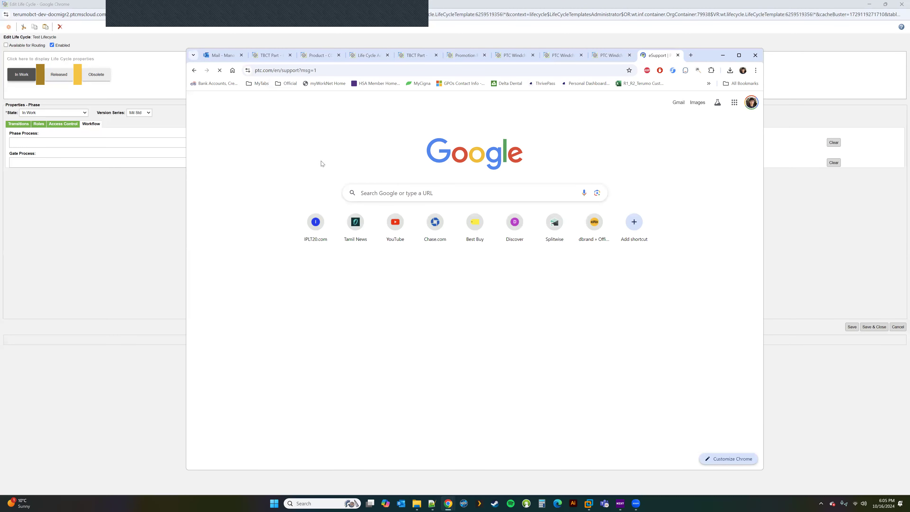
{"action": "left_click", "coordinate": [611, 258]}
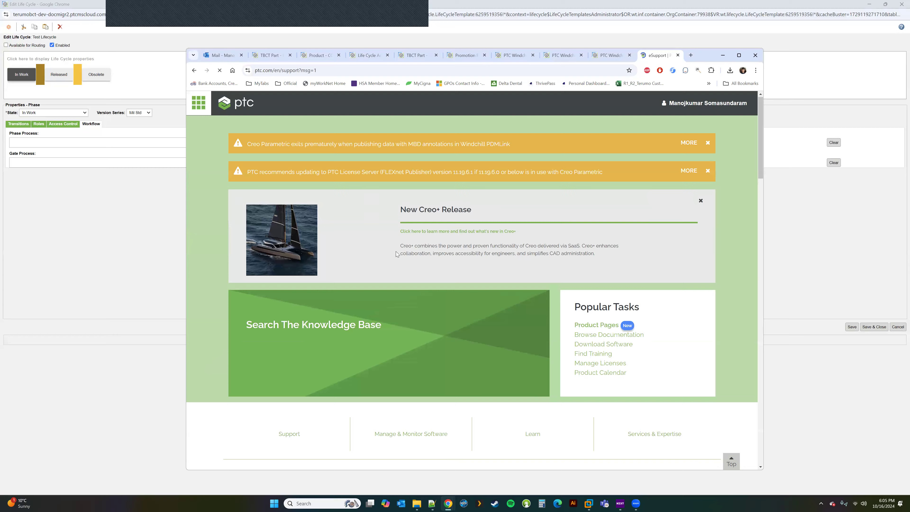
- Search the knowledge base for 'how to customize version series'
{"action": "scroll", "coordinate": [393, 252], "scroll_direction": "down", "scroll_amount": 3}
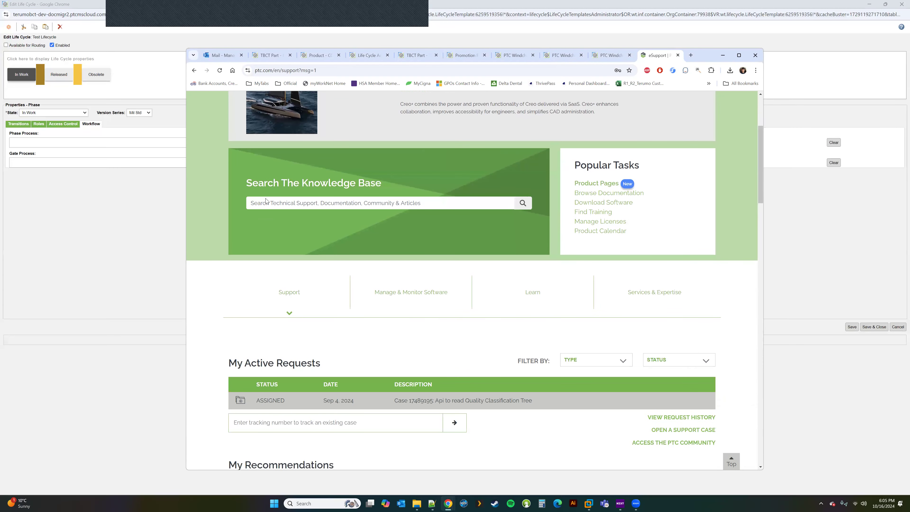
{"action": "left_click", "coordinate": [267, 201]}
{"action": "type", "text": "h"}
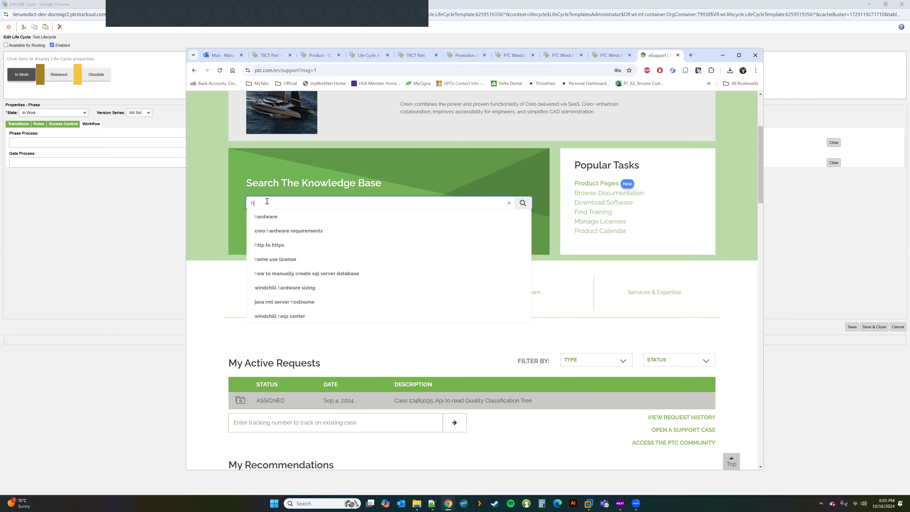
{"action": "type", "text": "ow to cu"}
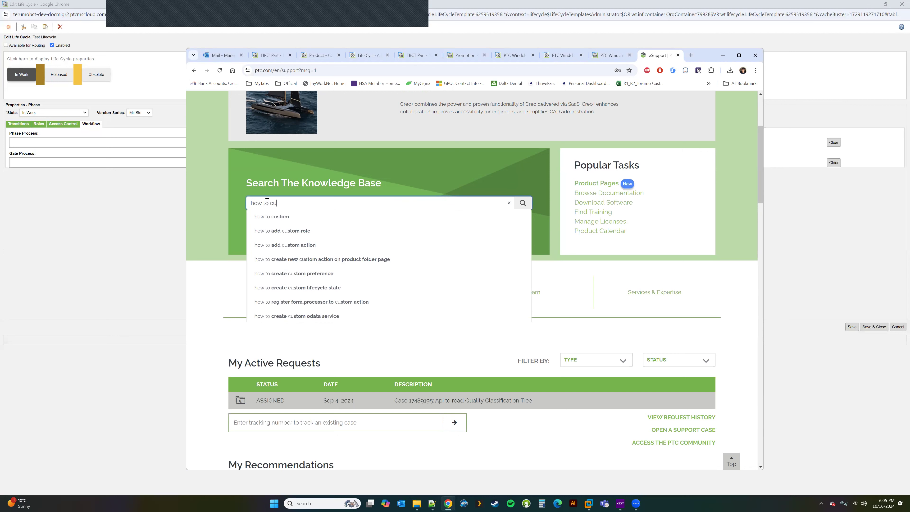
{"action": "type", "text": "sto"}
{"action": "type", "text": "mize ver"}
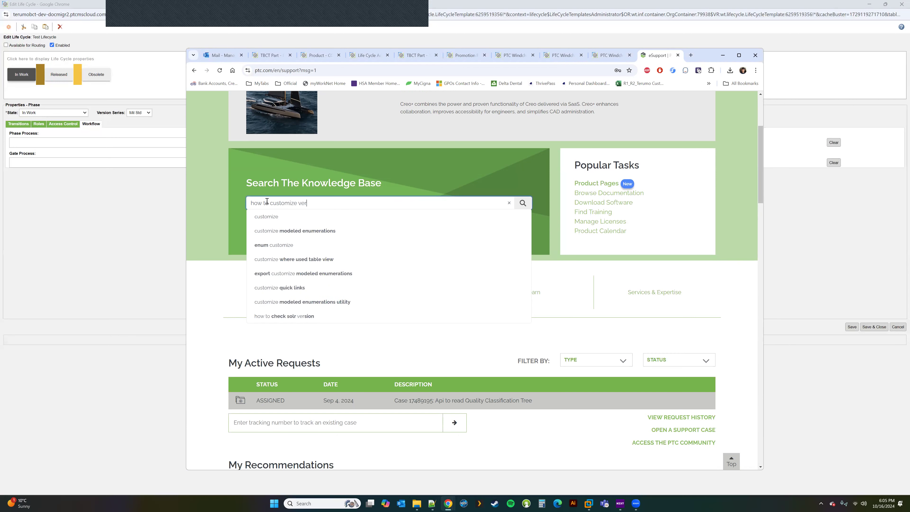
{"action": "type", "text": "sion series"}
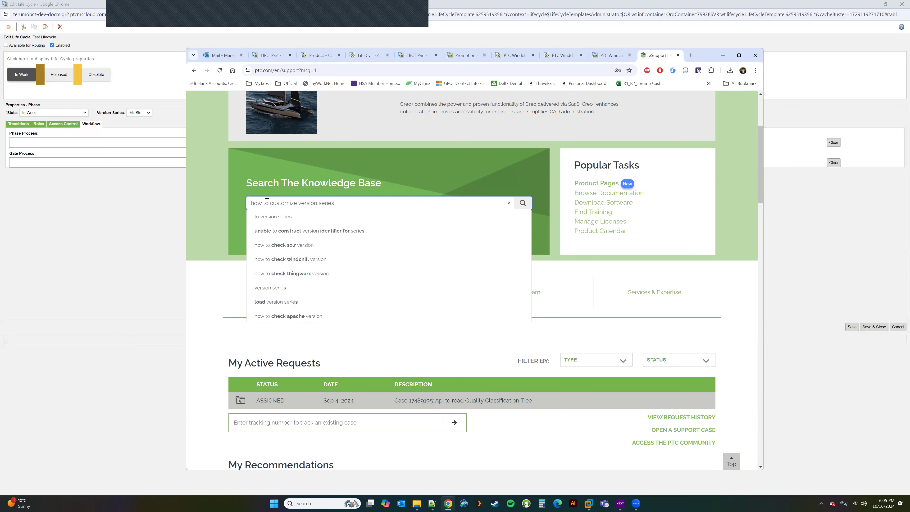
{"action": "key", "text": "Return"}
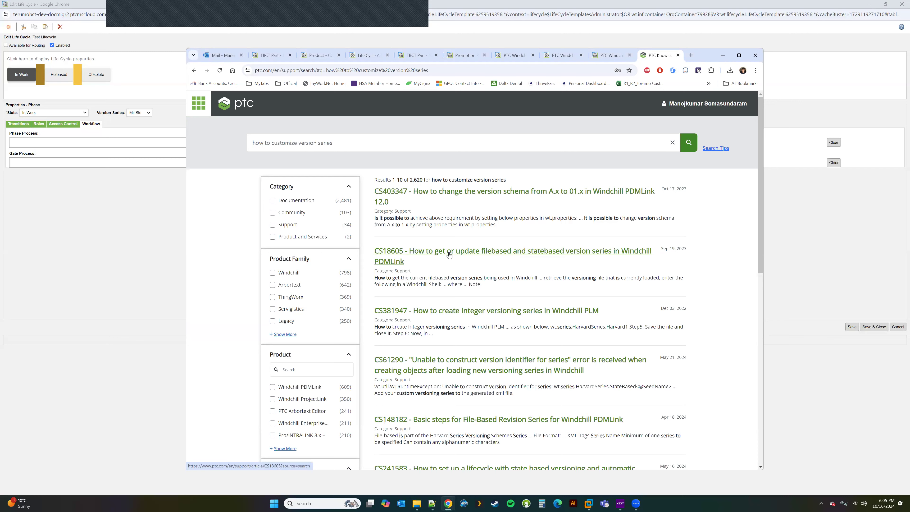
- Read article CS18605 and its linked Changing Versioning Schemes help page, then return to the results
{"action": "middle_click", "coordinate": [465, 255]}
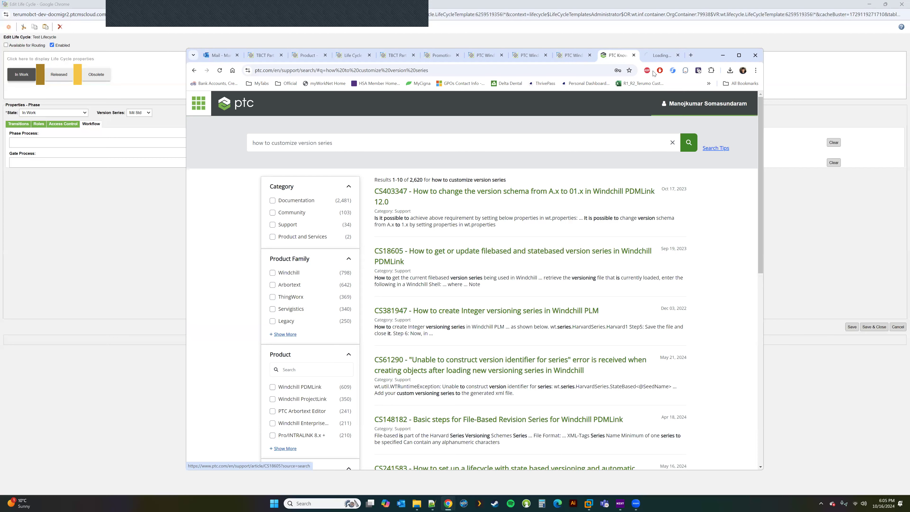
{"action": "left_click", "coordinate": [659, 56]}
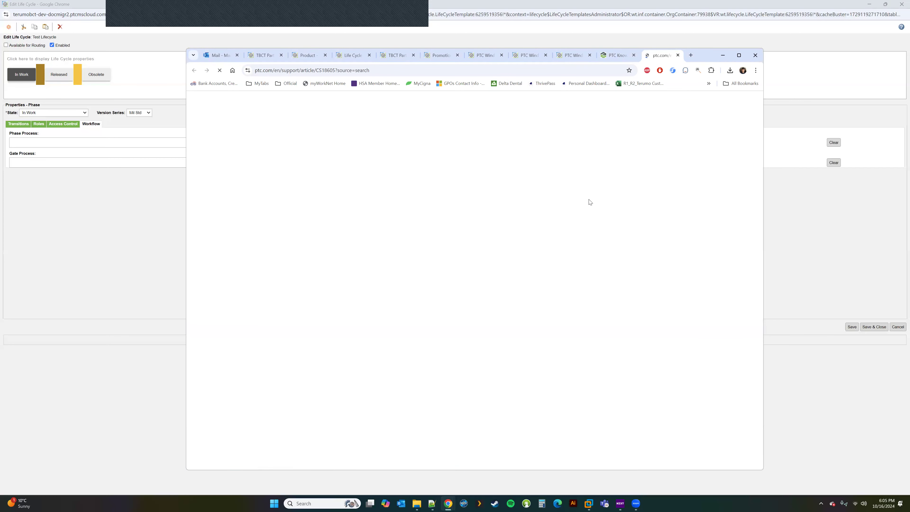
{"action": "scroll", "coordinate": [535, 242], "scroll_direction": "down", "scroll_amount": 4}
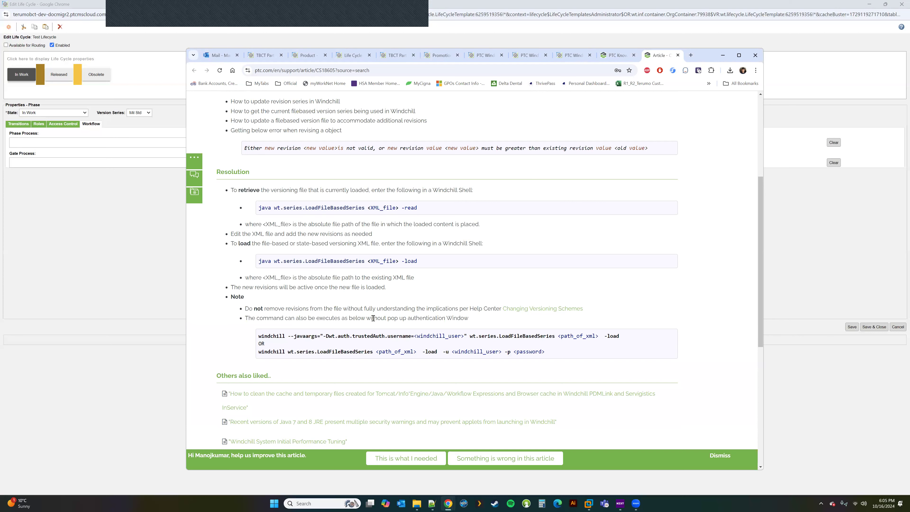
{"action": "left_click", "coordinate": [550, 308], "text": "ctrl"}
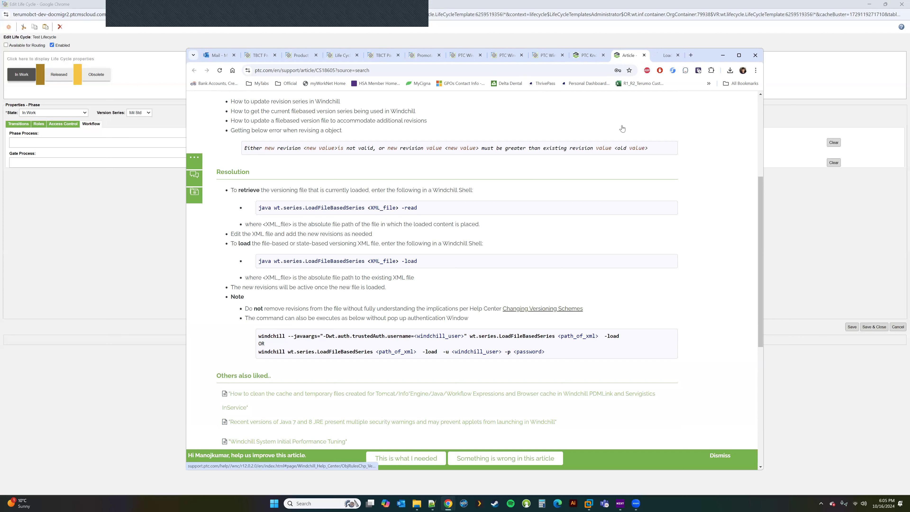
{"action": "left_click", "coordinate": [664, 54]}
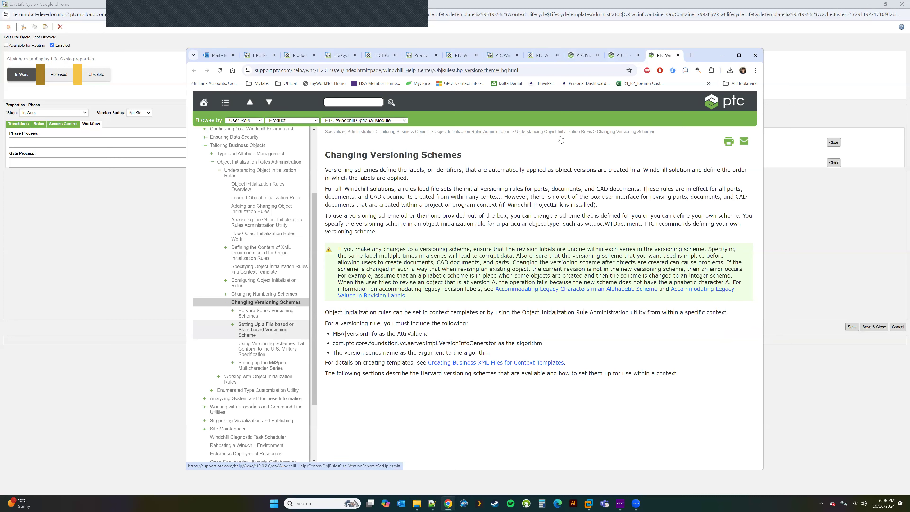
{"action": "left_click", "coordinate": [578, 58]}
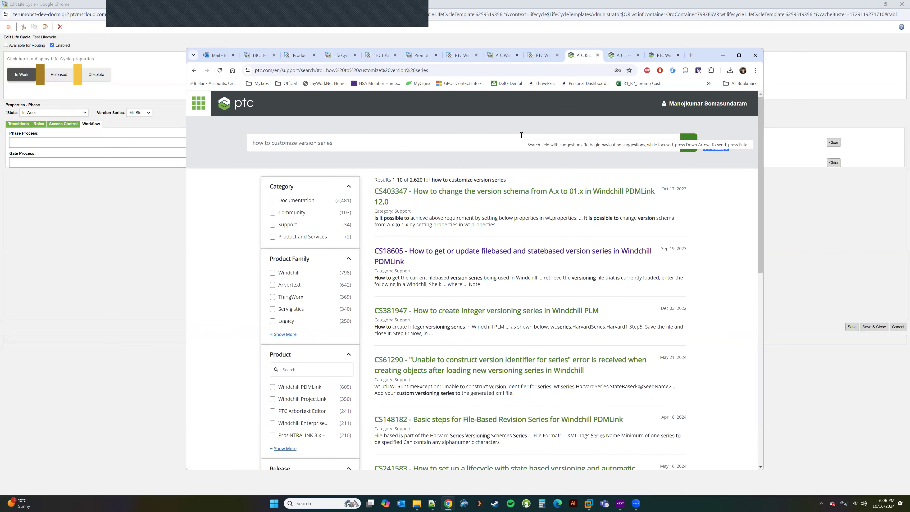
- Minimize the support browser and bring the Windchill - Home window forward from the taskbar
{"action": "left_click", "coordinate": [723, 55]}
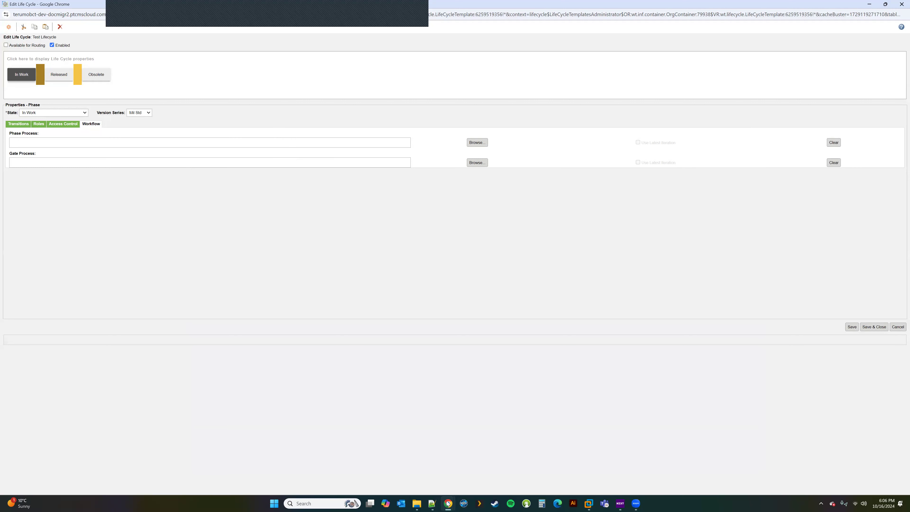
{"action": "mouse_move", "coordinate": [448, 504]}
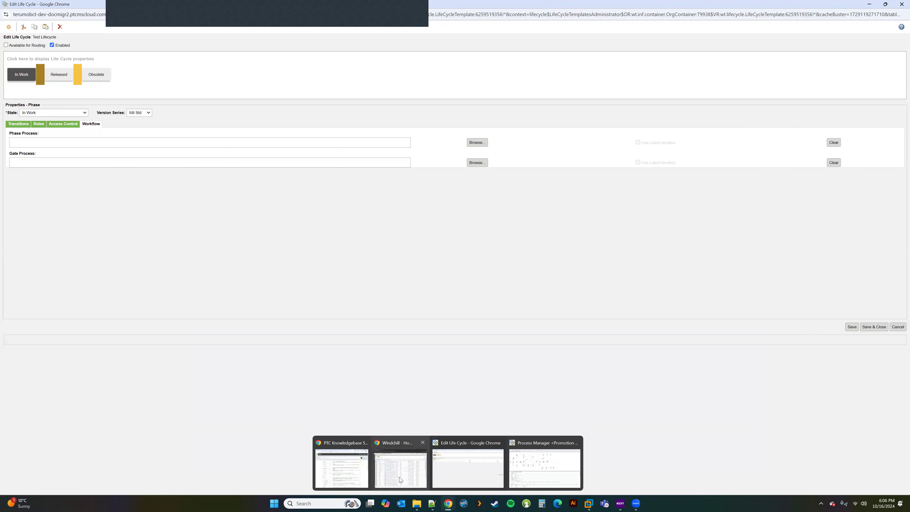
{"action": "left_click", "coordinate": [400, 479]}
{"action": "mouse_move", "coordinate": [450, 504]}
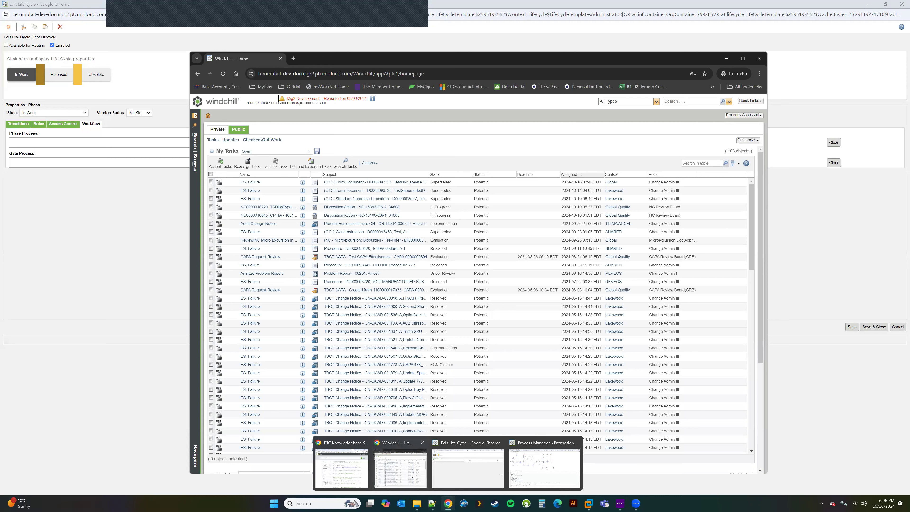
- Review the Checked-Out Work list containing Test Lifecycle, then switch to the COBE SPECTRA product page
{"action": "left_click", "coordinate": [302, 376]}
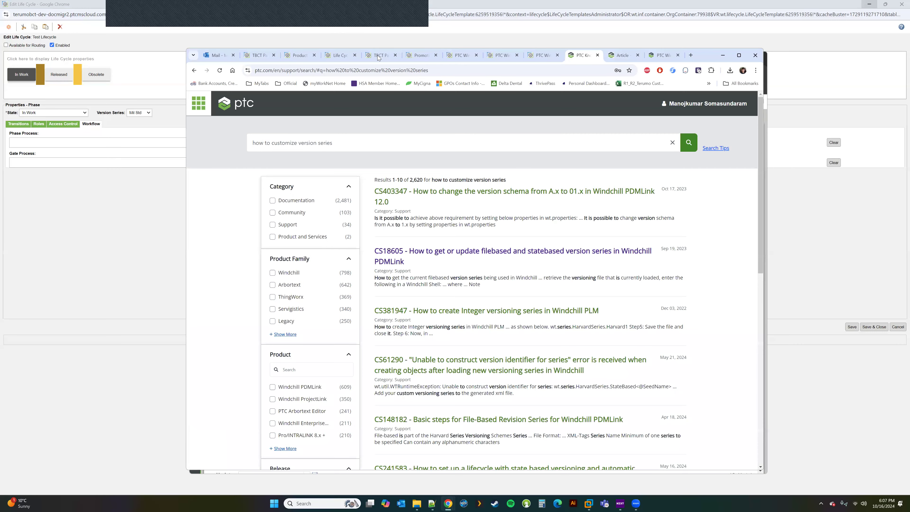
{"action": "left_click", "coordinate": [377, 58]}
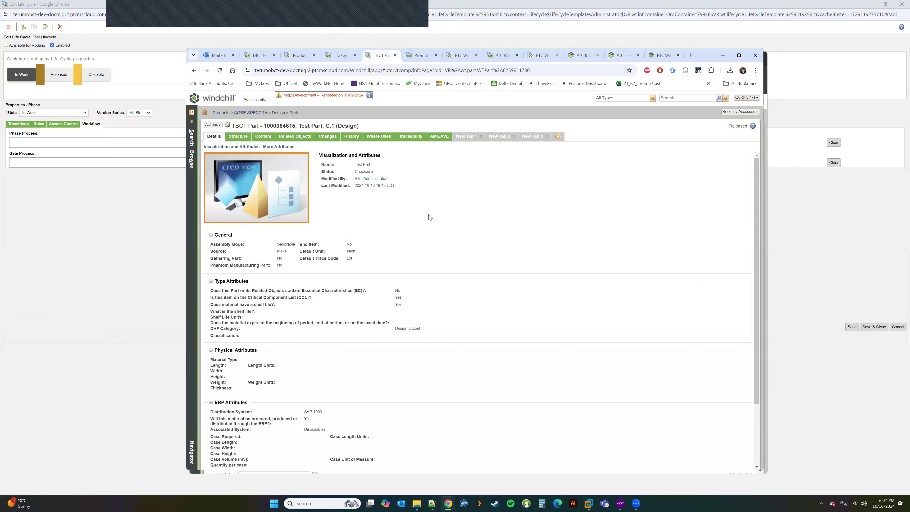
{"action": "key", "text": "alt+Home"}
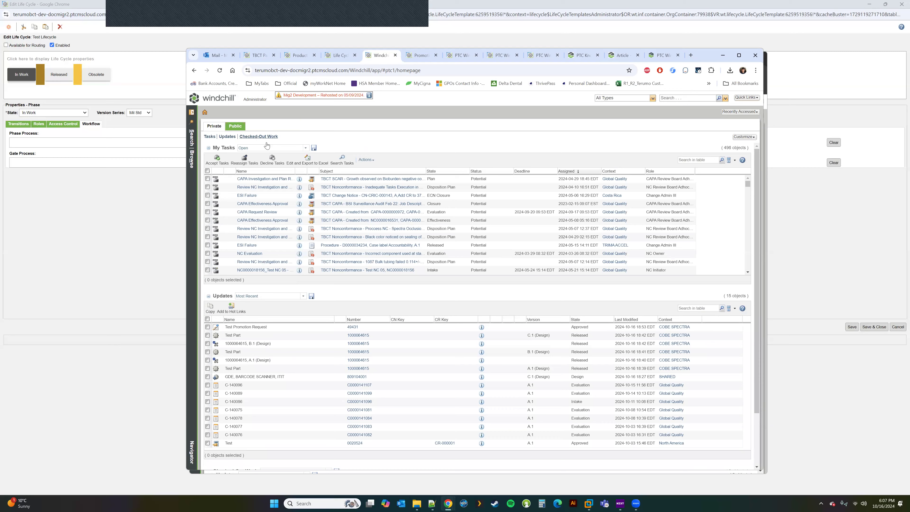
{"action": "left_click", "coordinate": [258, 136]}
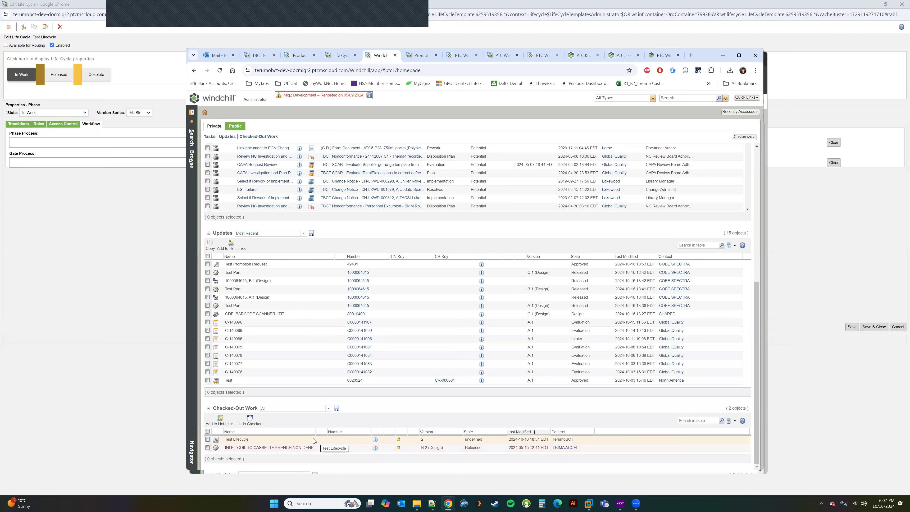
{"action": "scroll", "coordinate": [320, 308], "scroll_direction": "up", "scroll_amount": 5}
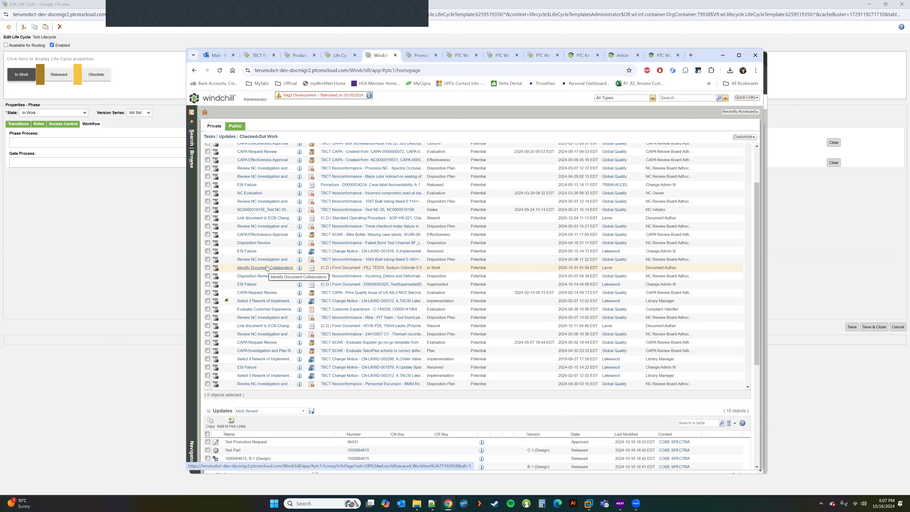
{"action": "scroll", "coordinate": [265, 271], "scroll_direction": "up", "scroll_amount": 2}
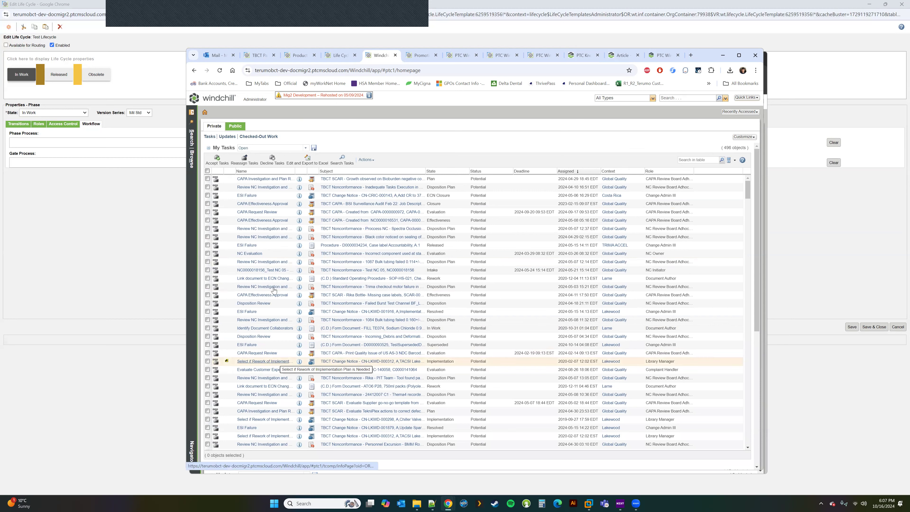
{"action": "scroll", "coordinate": [265, 234], "scroll_direction": "down", "scroll_amount": 1}
{"action": "scroll", "coordinate": [265, 234], "scroll_direction": "down", "scroll_amount": 5}
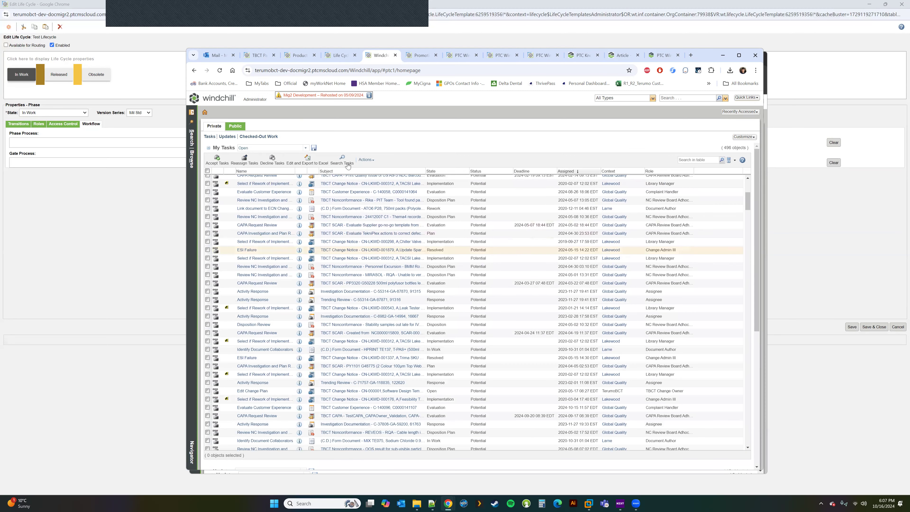
{"action": "left_click", "coordinate": [268, 136]}
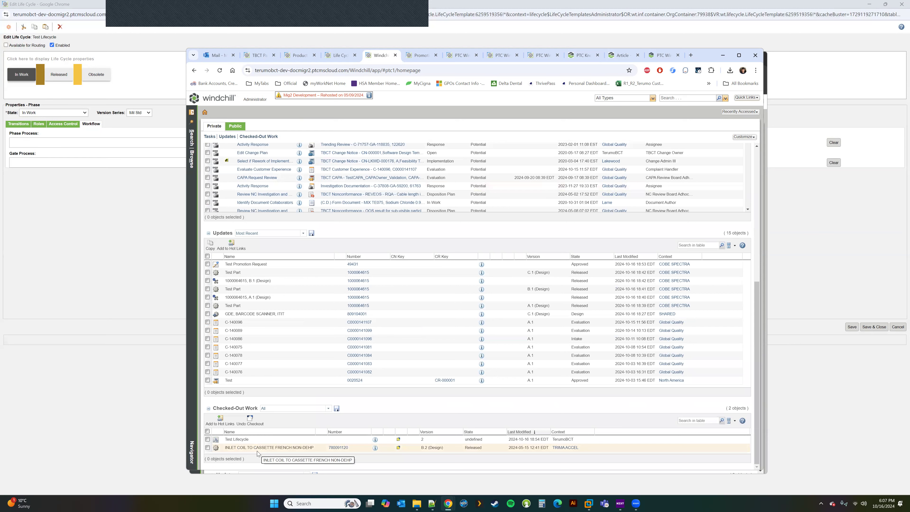
{"action": "left_click", "coordinate": [422, 57]}
{"action": "left_click", "coordinate": [302, 56]}
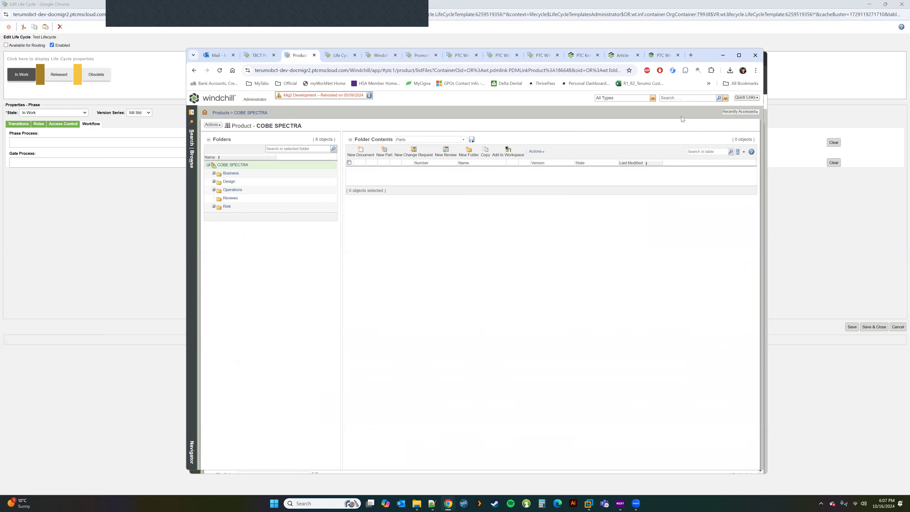
- Check a recently accessed part's actions and the homepage Customize list without changing anything
{"action": "left_click", "coordinate": [734, 112]}
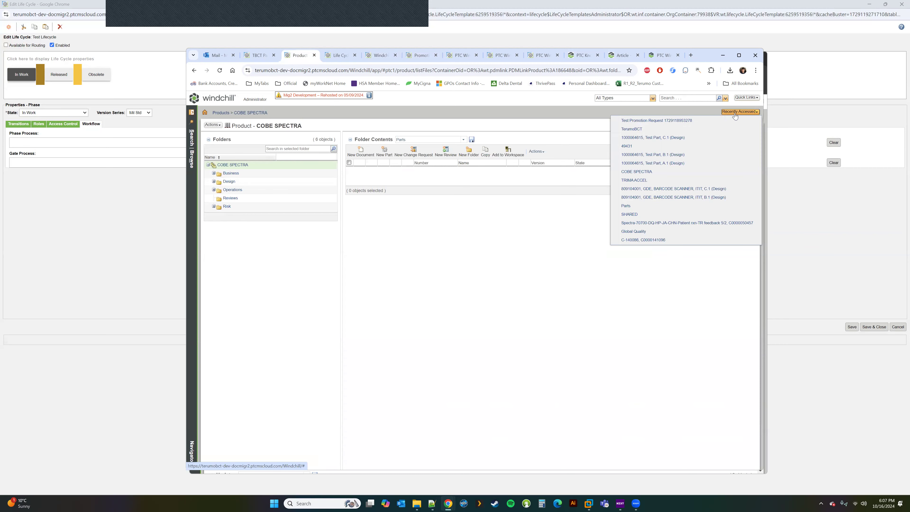
{"action": "left_click", "coordinate": [644, 139]}
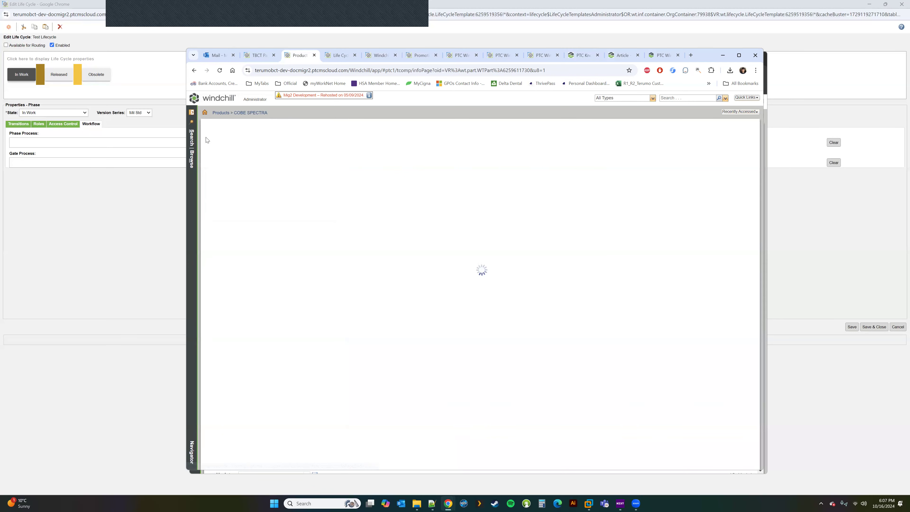
{"action": "left_click", "coordinate": [214, 125]}
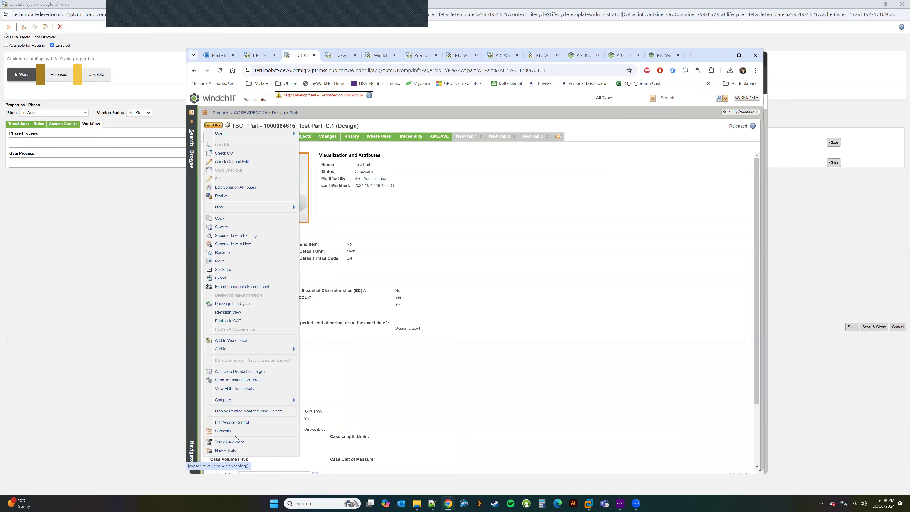
{"action": "left_click", "coordinate": [381, 55]}
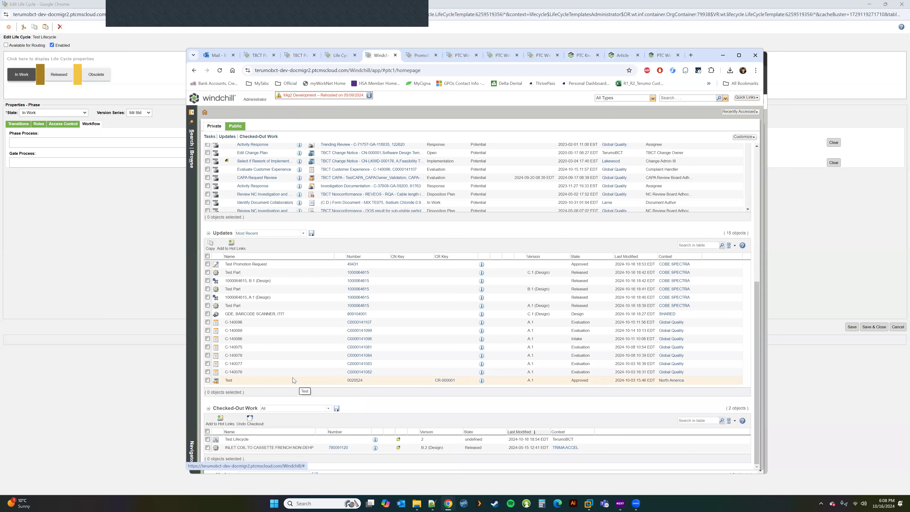
{"action": "left_click", "coordinate": [743, 137]}
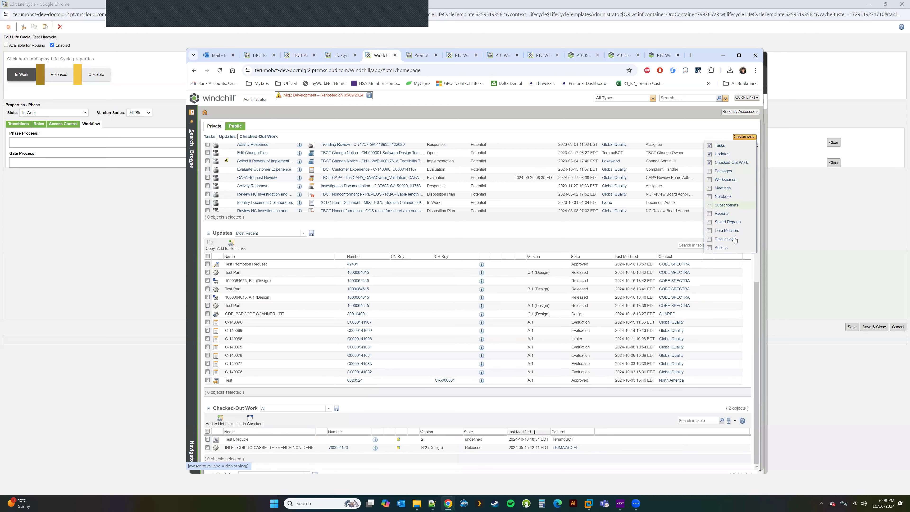
{"action": "left_click", "coordinate": [674, 127]}
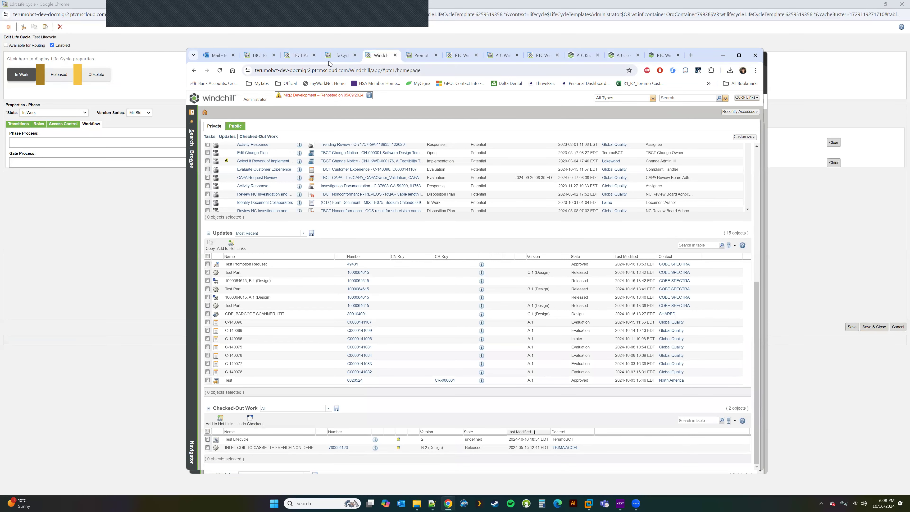
- Open COBE SPECTRA's Utilities page from the Navigator's recent products
{"action": "left_click", "coordinate": [301, 59]}
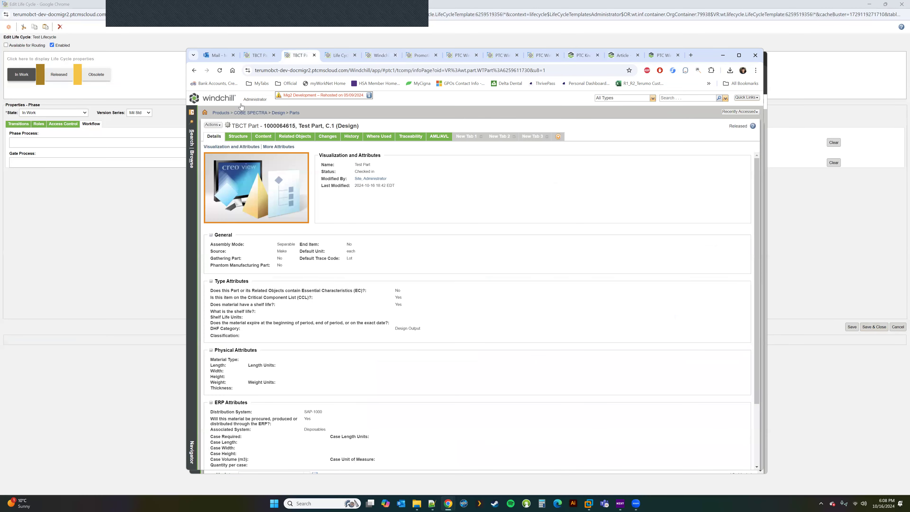
{"action": "left_click", "coordinate": [192, 114]}
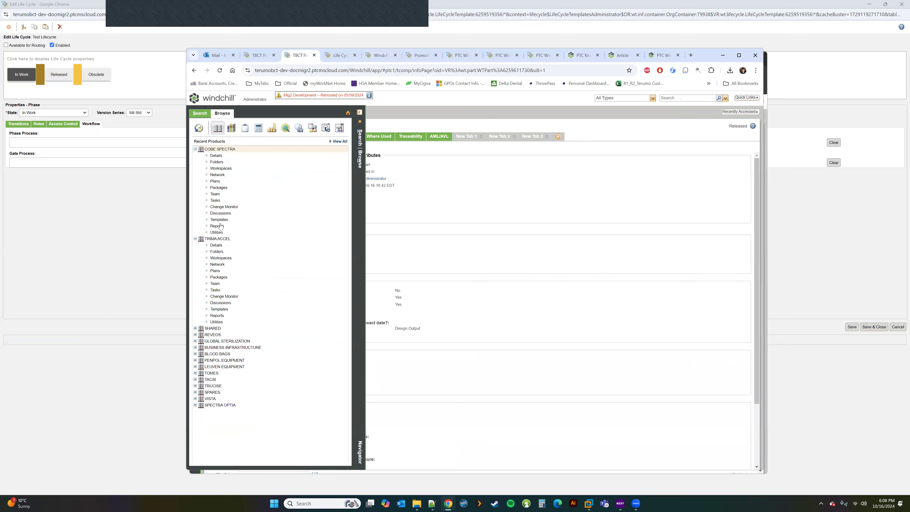
{"action": "left_click", "coordinate": [220, 233]}
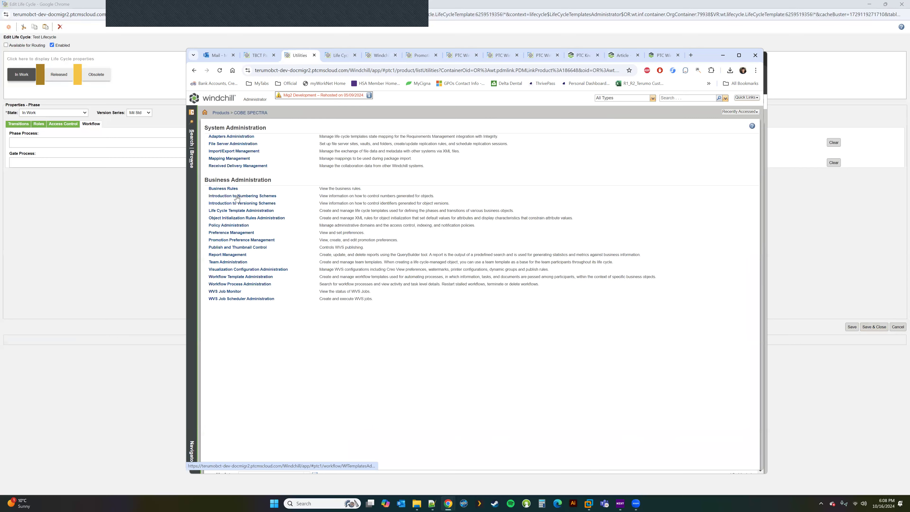
- Edit the TBCT Part initialization rule to use TBCT Part.xml from Downloads and save it
{"action": "left_click", "coordinate": [242, 218]}
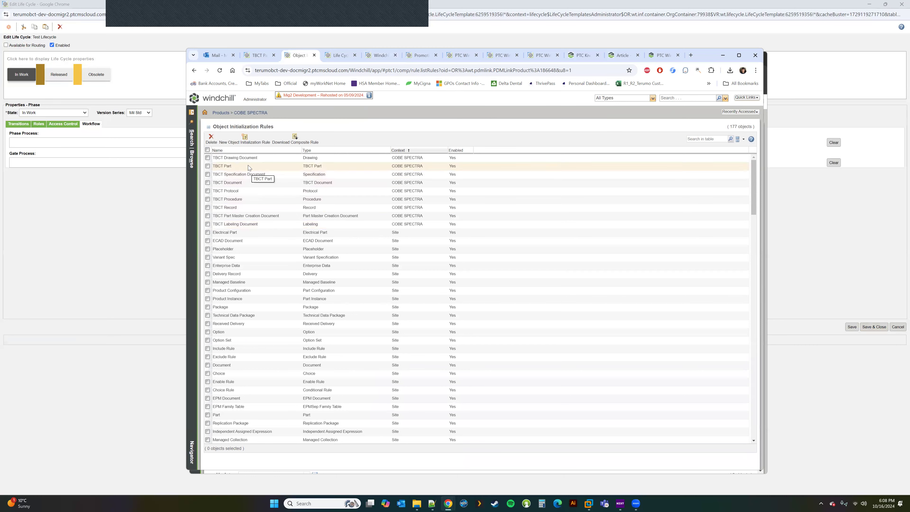
{"action": "right_click", "coordinate": [249, 165]}
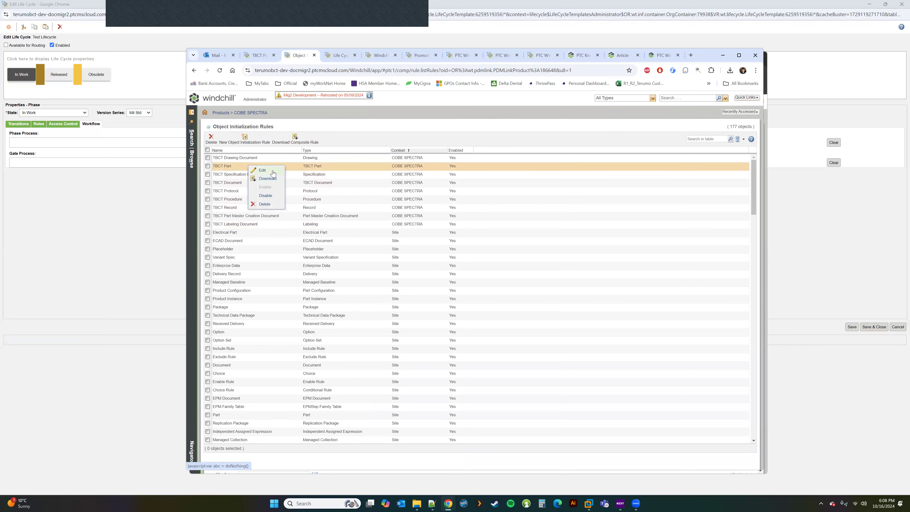
{"action": "left_click", "coordinate": [263, 170]}
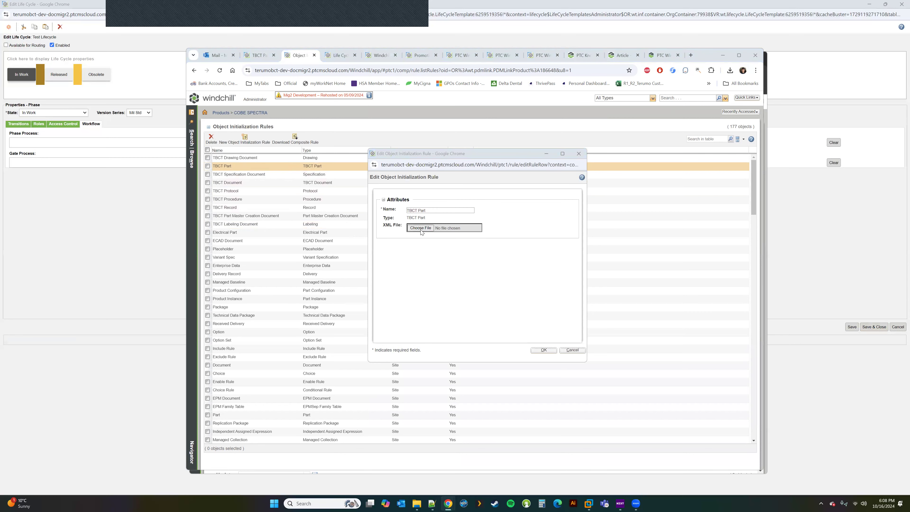
{"action": "left_click", "coordinate": [421, 231]}
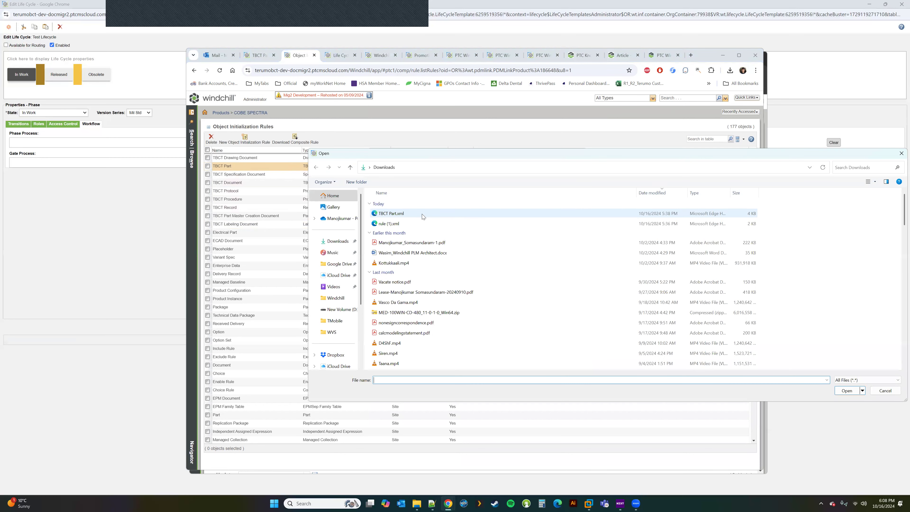
{"action": "left_click", "coordinate": [394, 215]}
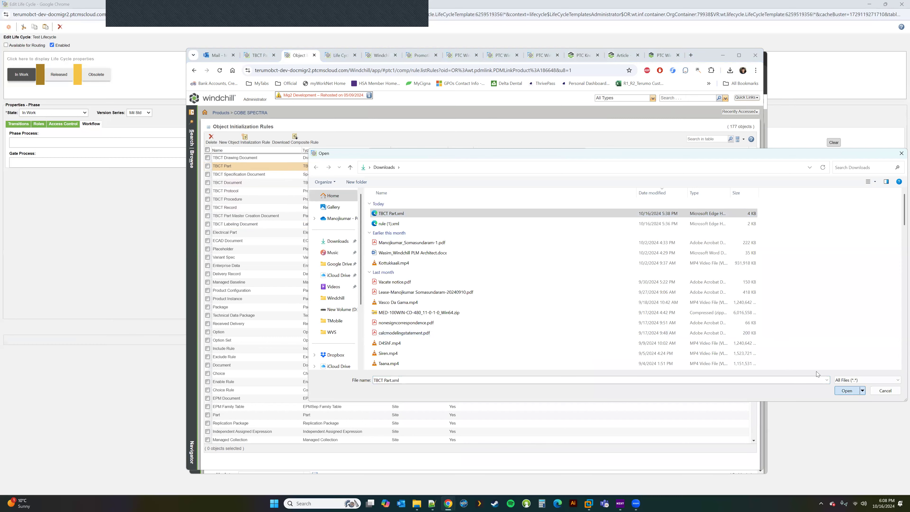
{"action": "left_click", "coordinate": [847, 391]}
{"action": "left_click", "coordinate": [541, 350]}
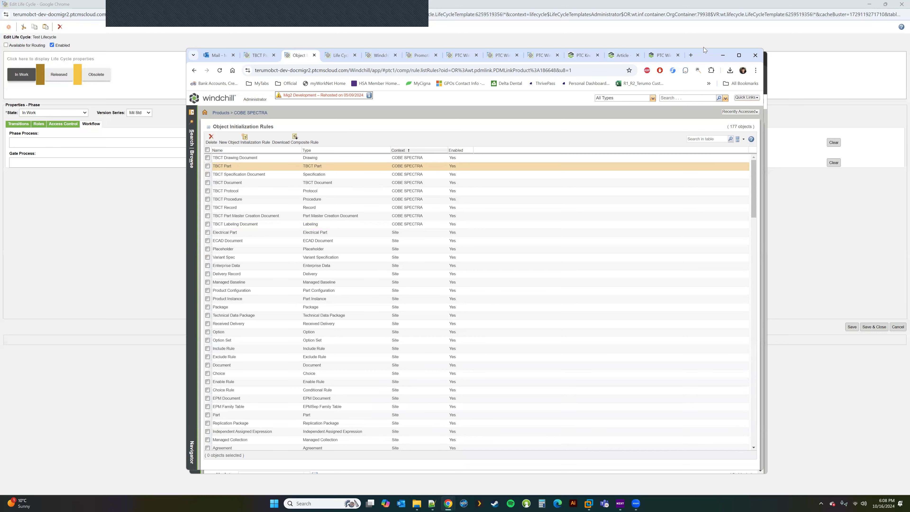
- Minimize the main Chrome window to reveal the incognito Windchill Home page
{"action": "left_click", "coordinate": [721, 56]}
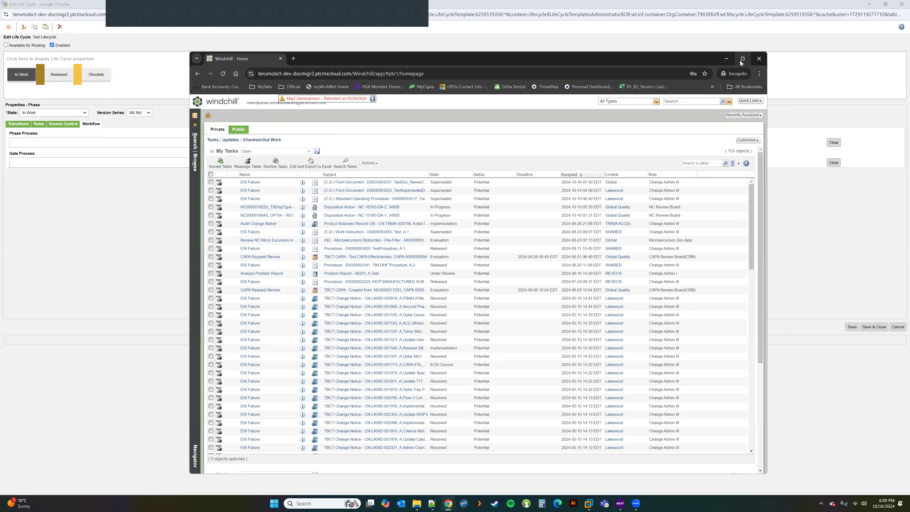
{"action": "mouse_move", "coordinate": [739, 60]}
- Browse to COBE SPECTRA's Team page and open LKWD_CCRB_Manufacturing_Group in a separate tab
{"action": "left_click", "coordinate": [195, 115]}
{"action": "left_click", "coordinate": [227, 117]}
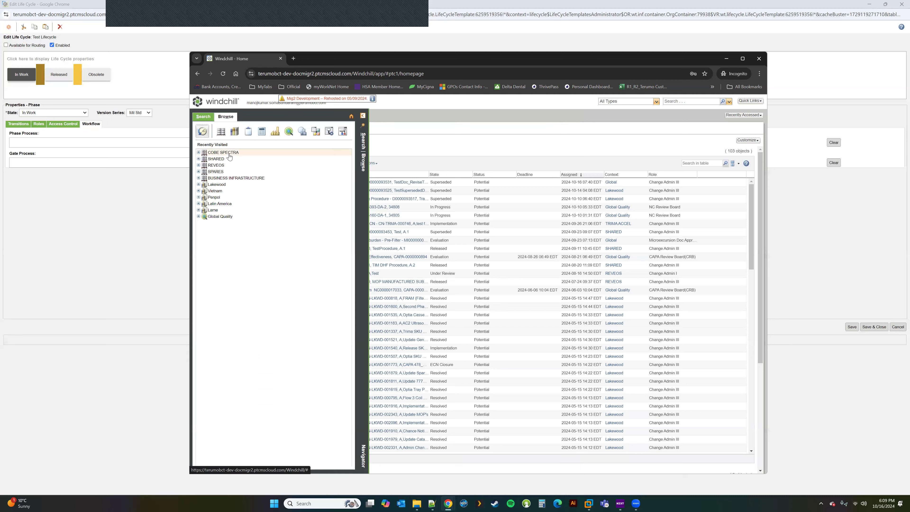
{"action": "left_click", "coordinate": [229, 153]}
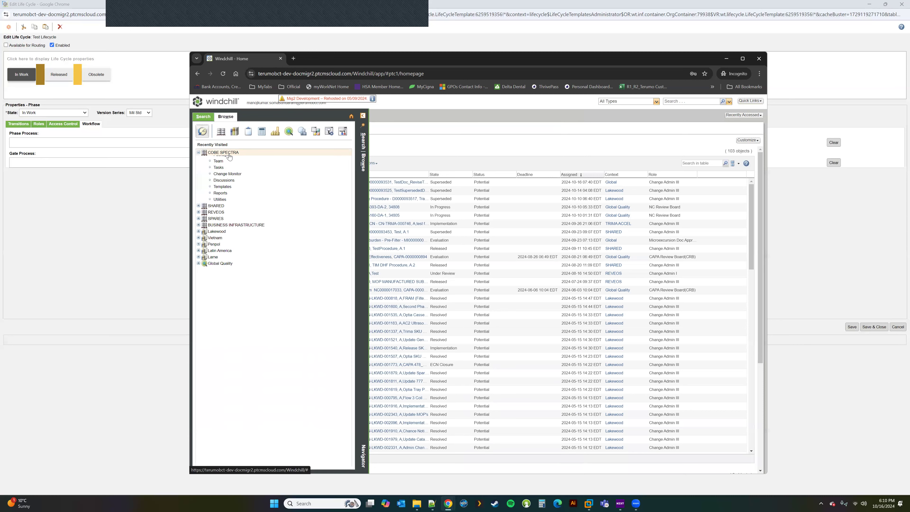
{"action": "left_click", "coordinate": [226, 198]}
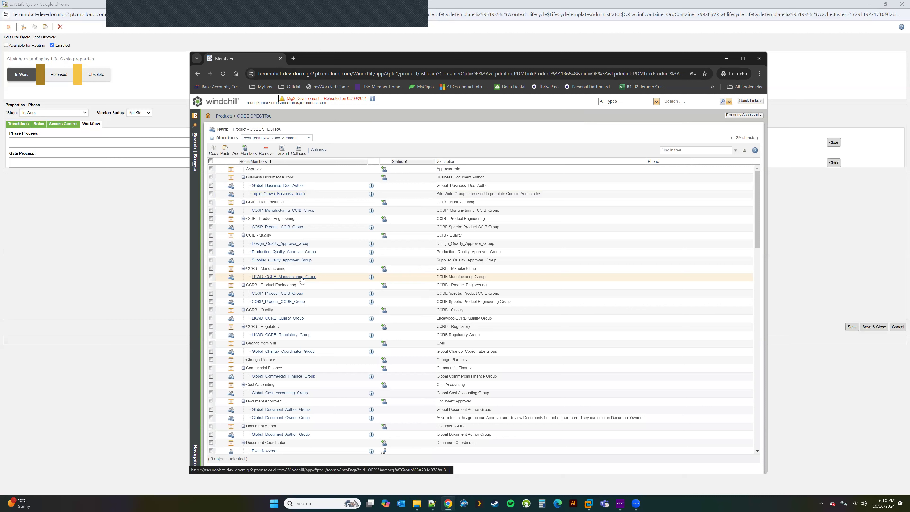
{"action": "middle_click", "coordinate": [286, 277]}
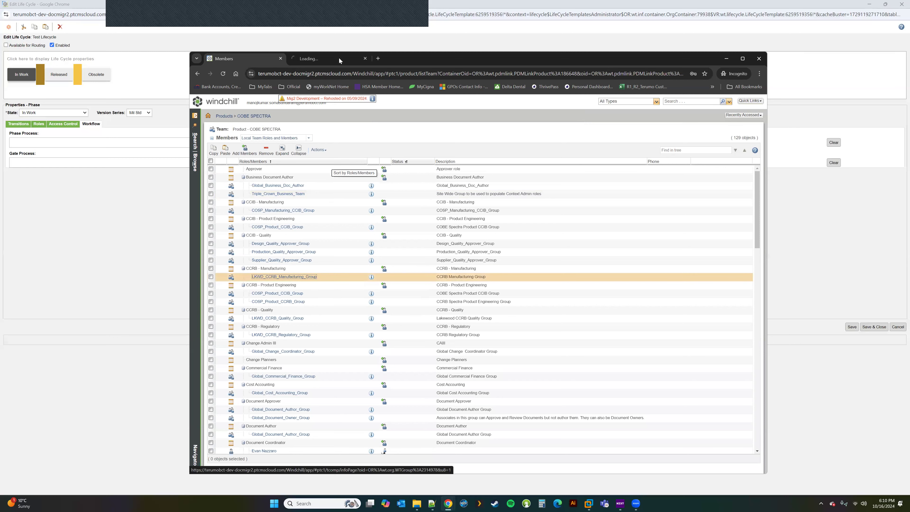
- View the LKWD_CCRB_Manufacturing_Group page, return to the team Members tab, then bring up NZXT CAM
{"action": "left_click", "coordinate": [339, 58]}
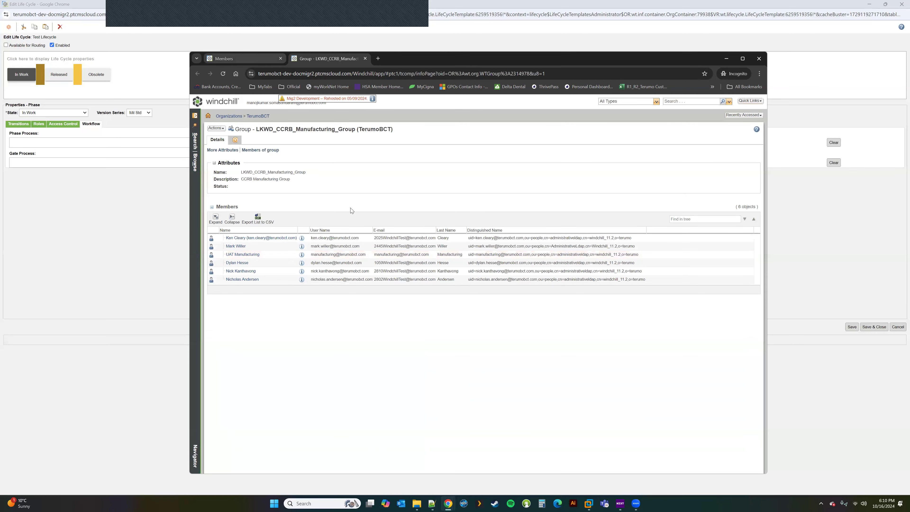
{"action": "key", "text": "ctrl+shift+Tab"}
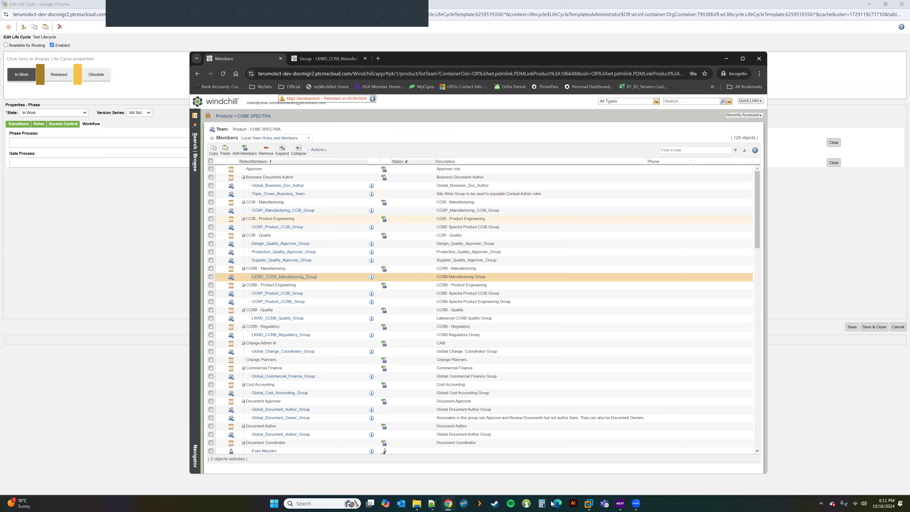
{"action": "left_click", "coordinate": [620, 504]}
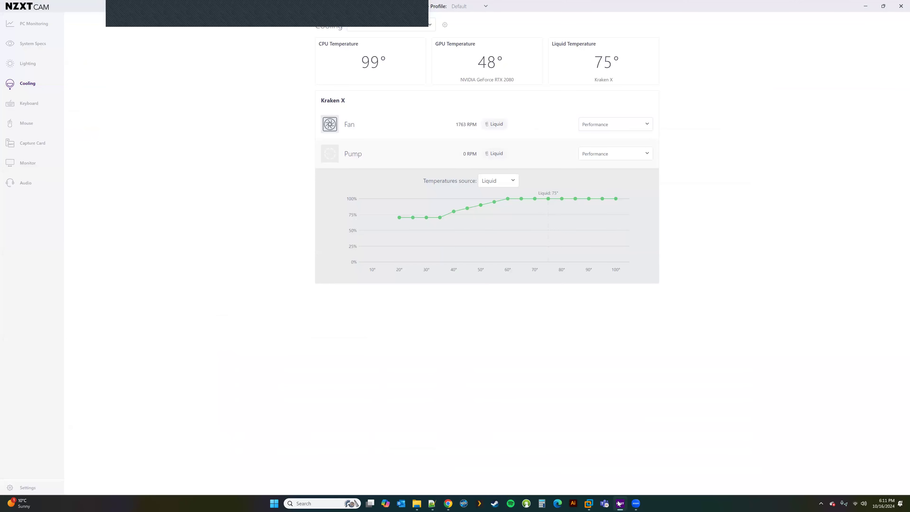
- Close the NZXT CAM window to reveal Windchill's COBE SPECTRA team Members page
{"action": "left_click", "coordinate": [900, 5]}
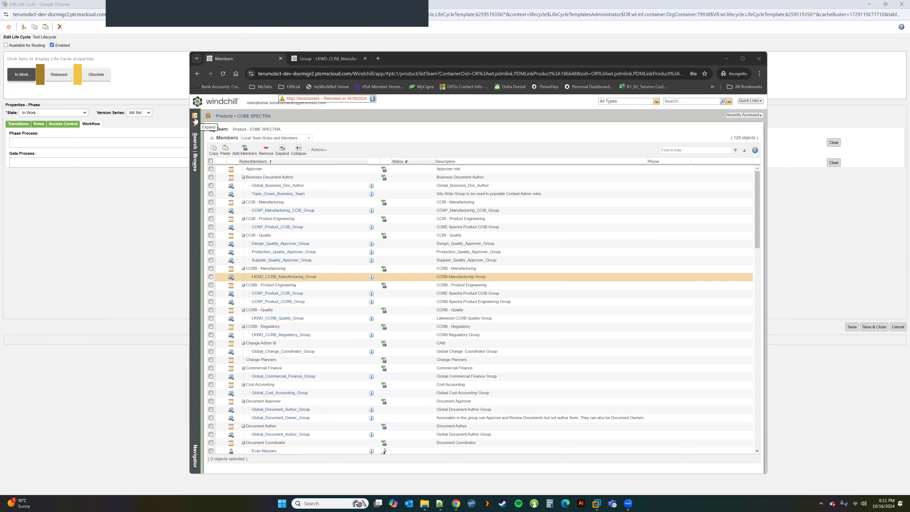
- Launch Type and Attribute Management from Site > Utilities and scroll the Manage Types list
{"action": "left_click", "coordinate": [195, 119]}
{"action": "left_click", "coordinate": [315, 132]}
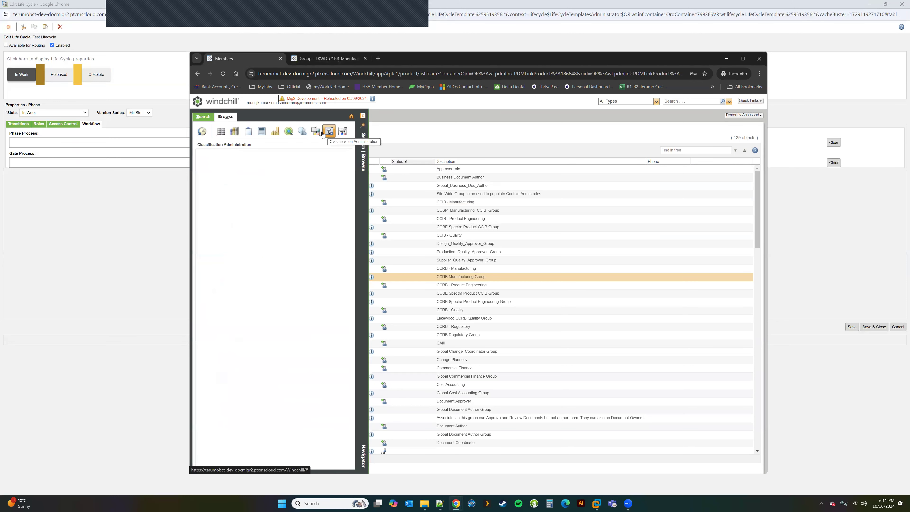
{"action": "left_click", "coordinate": [272, 184]}
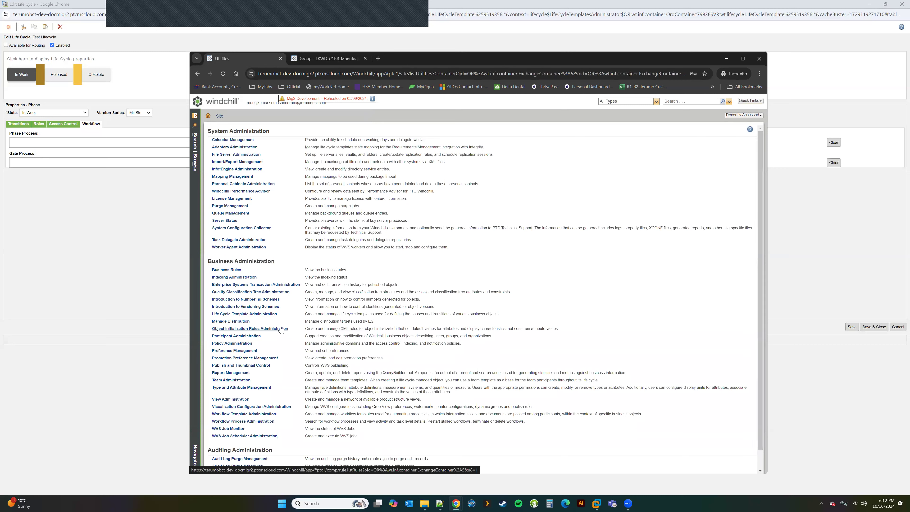
{"action": "left_click", "coordinate": [195, 115]}
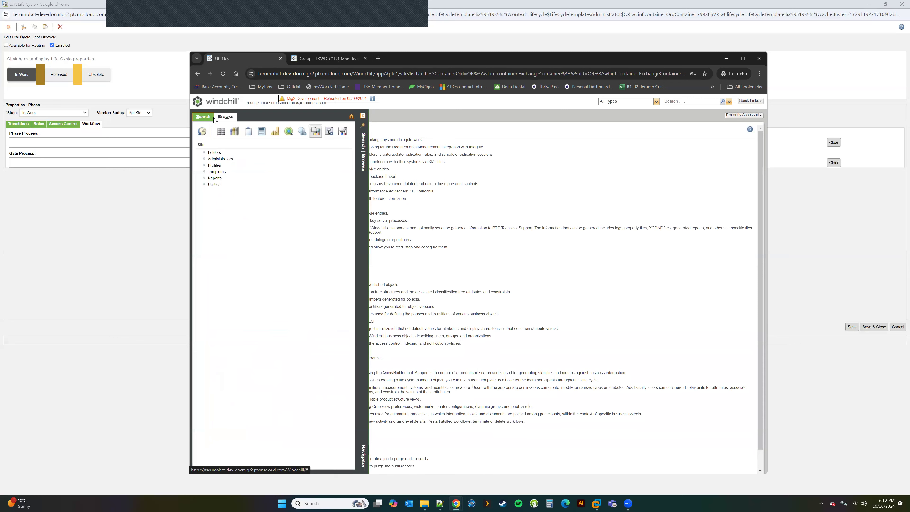
{"action": "left_click", "coordinate": [218, 184]}
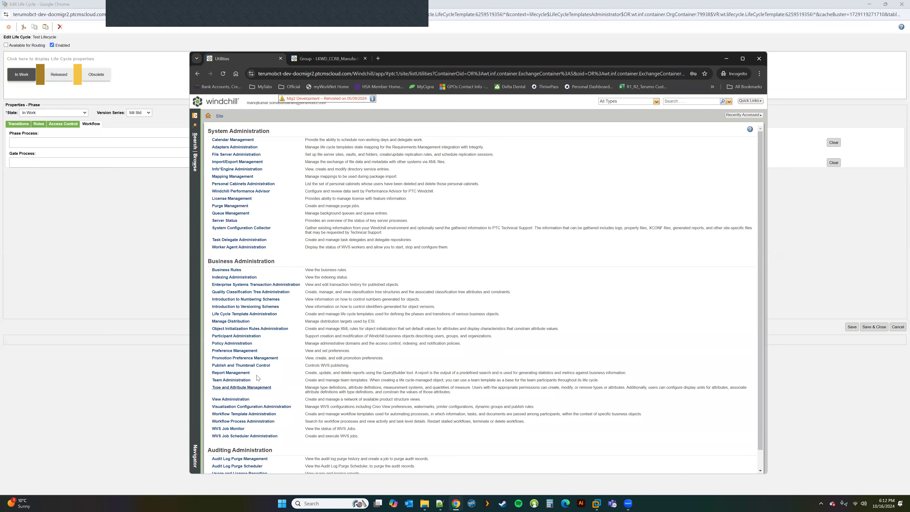
{"action": "left_click", "coordinate": [251, 387]}
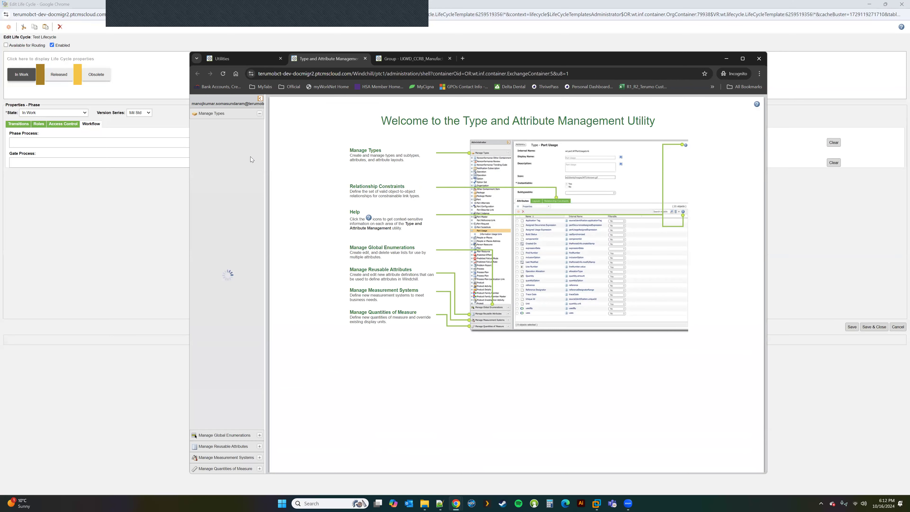
{"action": "scroll", "coordinate": [250, 161], "scroll_direction": "down", "scroll_amount": 15}
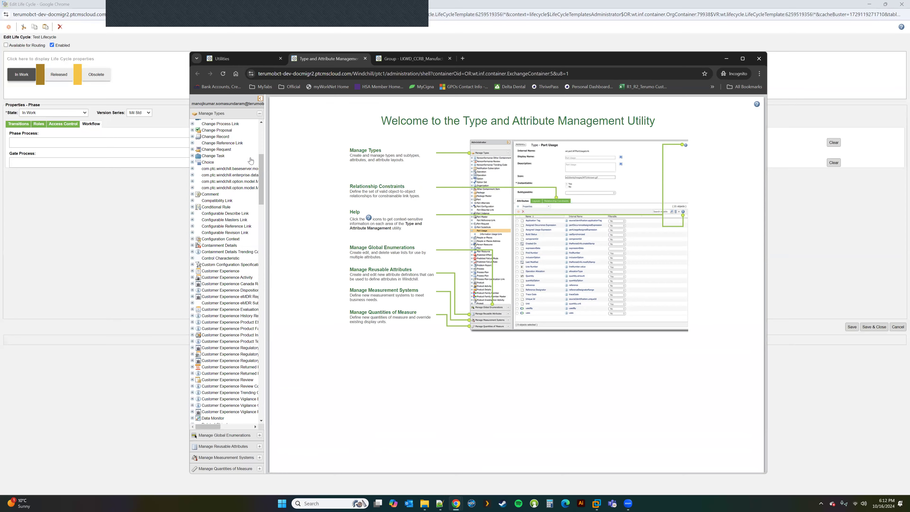